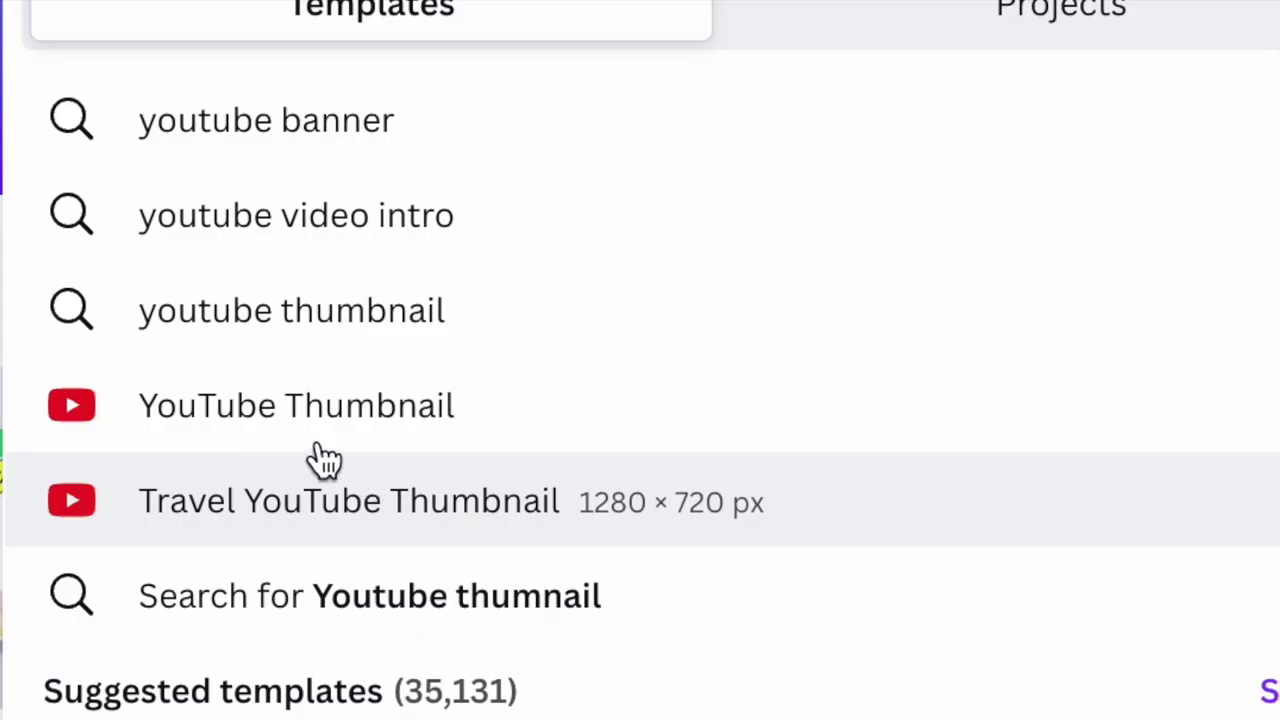
Create a blank YouTube thumbnail and give its background a custom bright pink colour.
{"action": "left_click", "coordinate": [360, 410]}
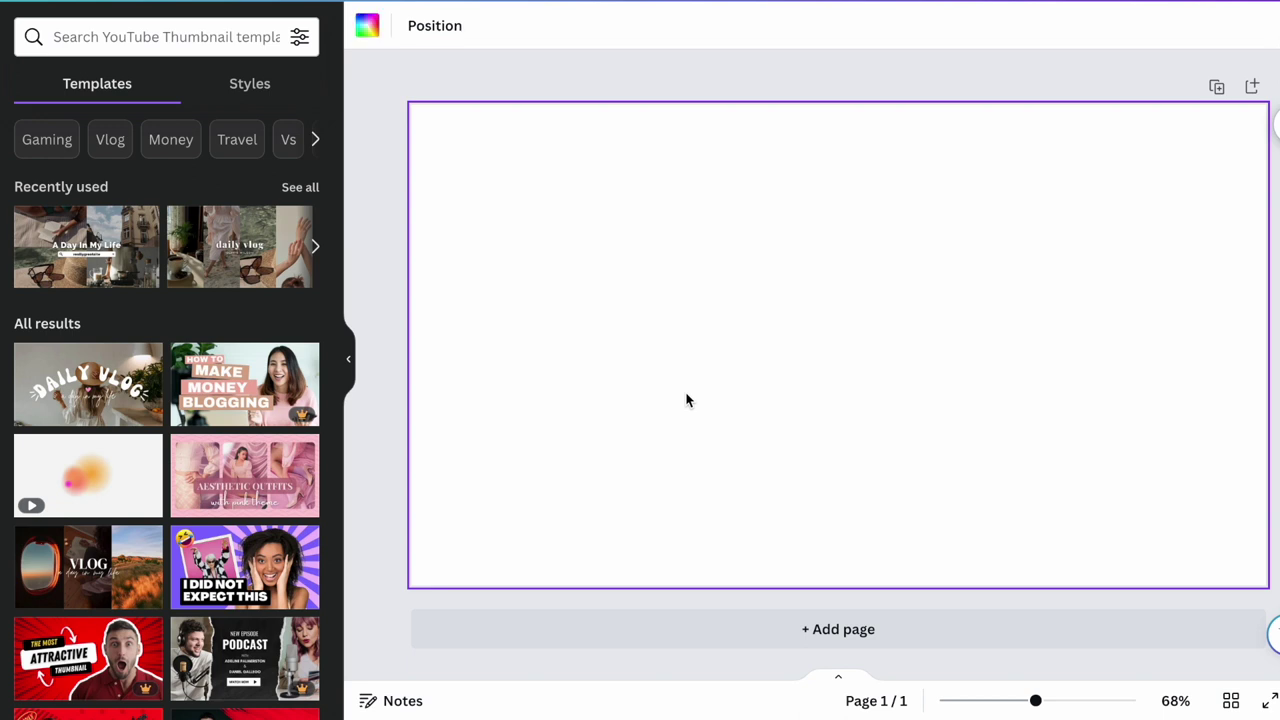
{"action": "left_click", "coordinate": [363, 25]}
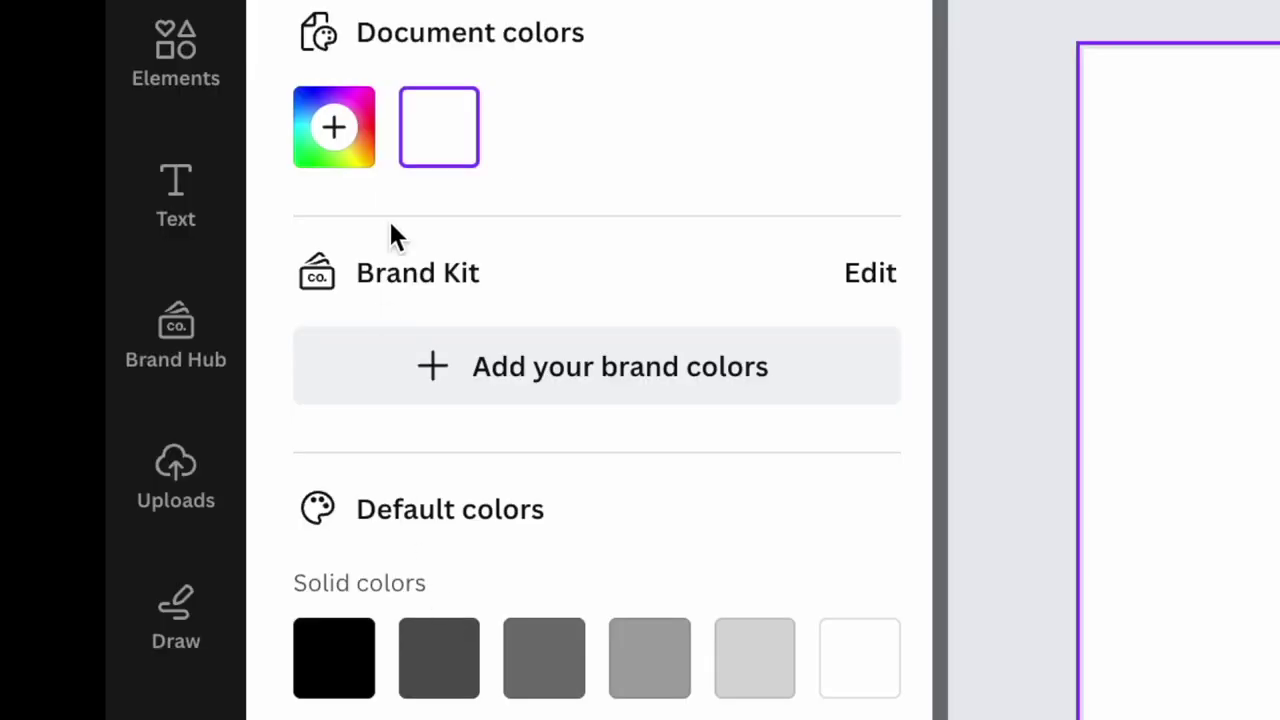
{"action": "left_click", "coordinate": [336, 127]}
{"action": "left_click", "coordinate": [800, 558]}
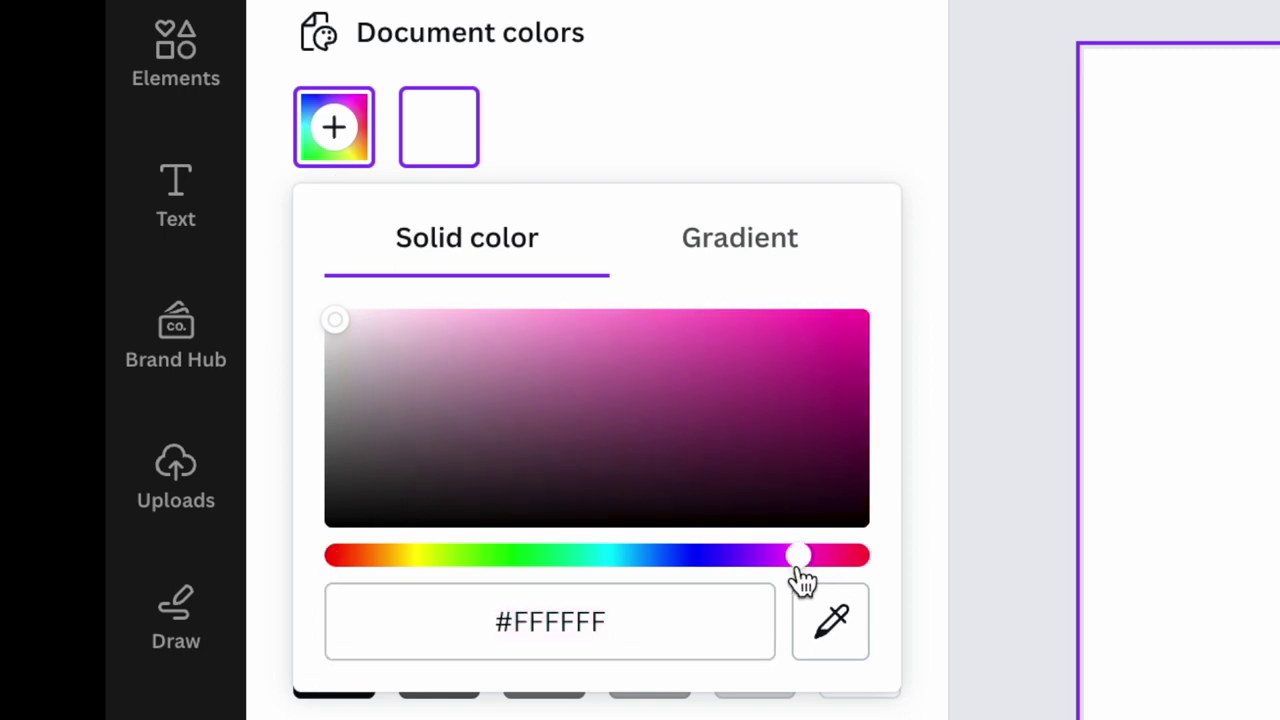
{"action": "left_click", "coordinate": [860, 320]}
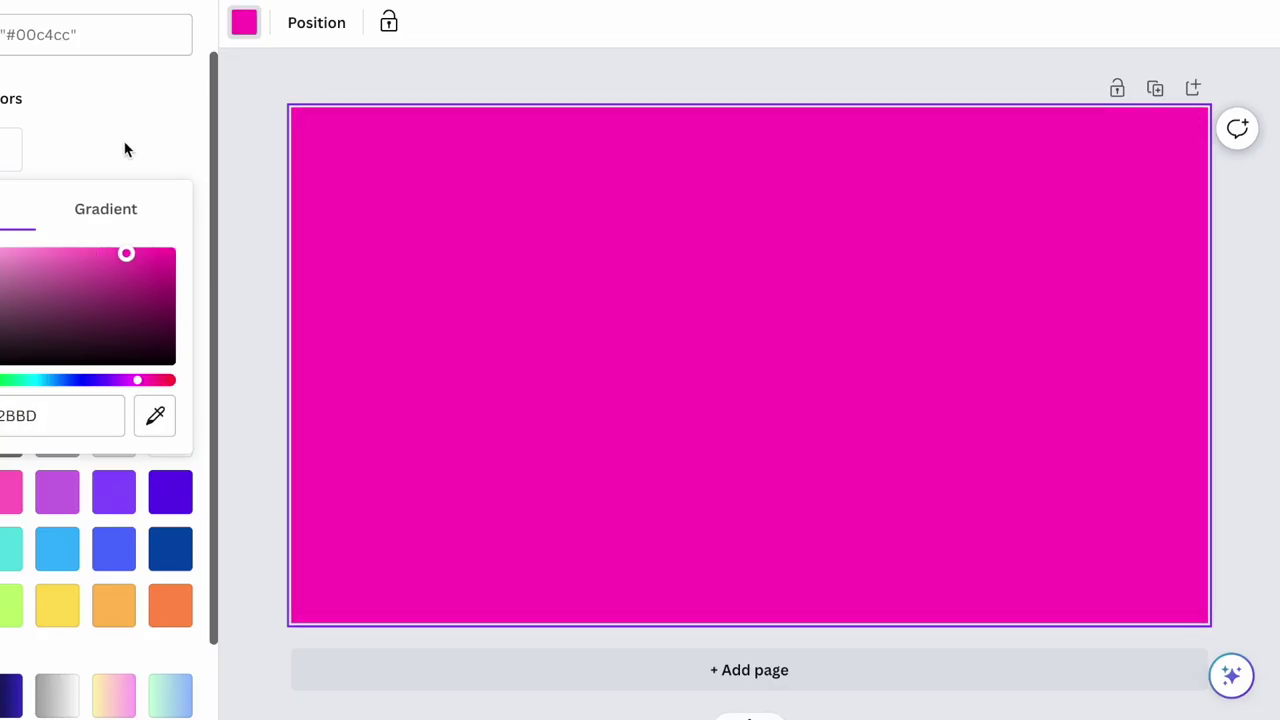
{"action": "left_click_drag", "start_coordinate": [126, 148], "coordinate": [89, 149]}
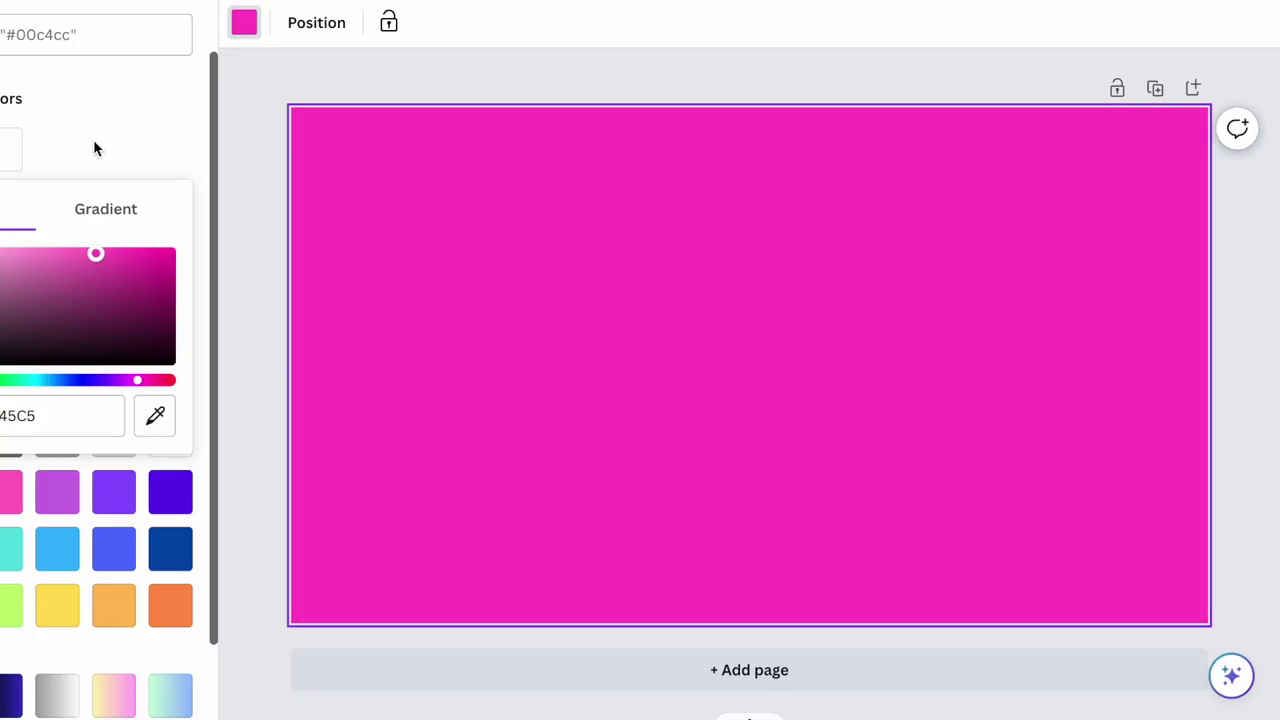
{"action": "left_click", "coordinate": [251, 123]}
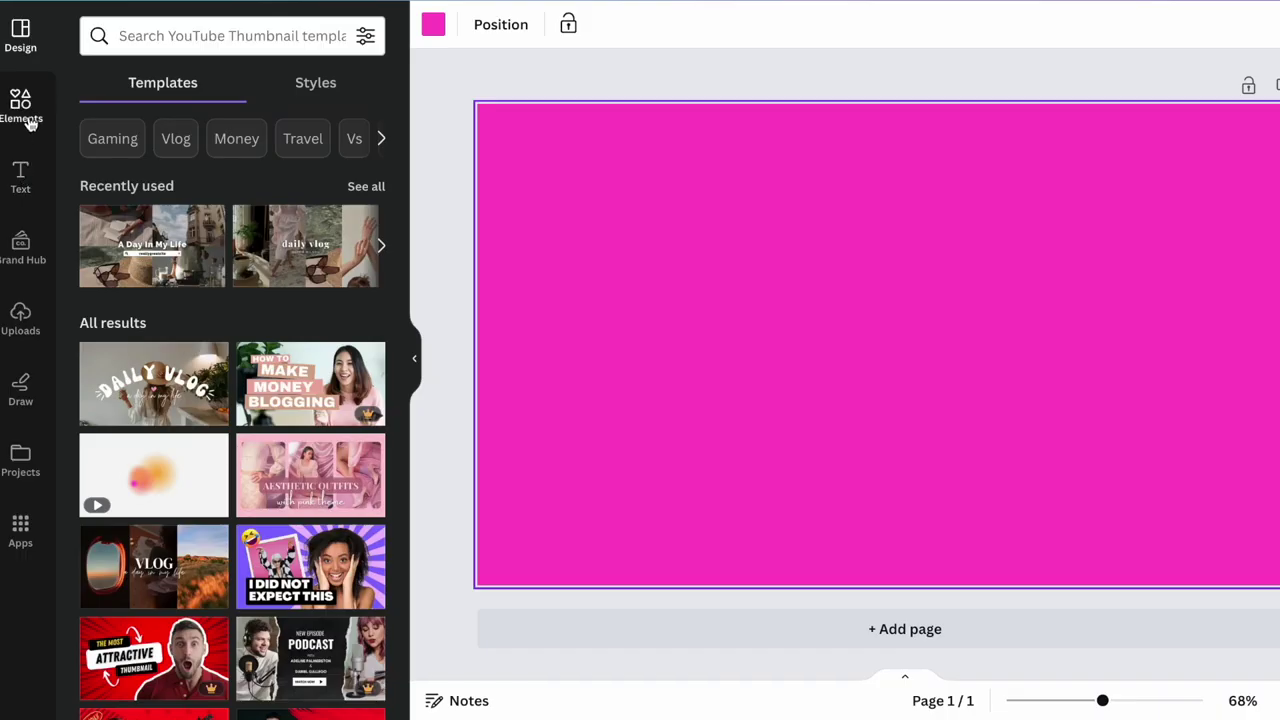
Open the Elements library, scroll down to Frames and show all frame shapes.
{"action": "left_click", "coordinate": [20, 108]}
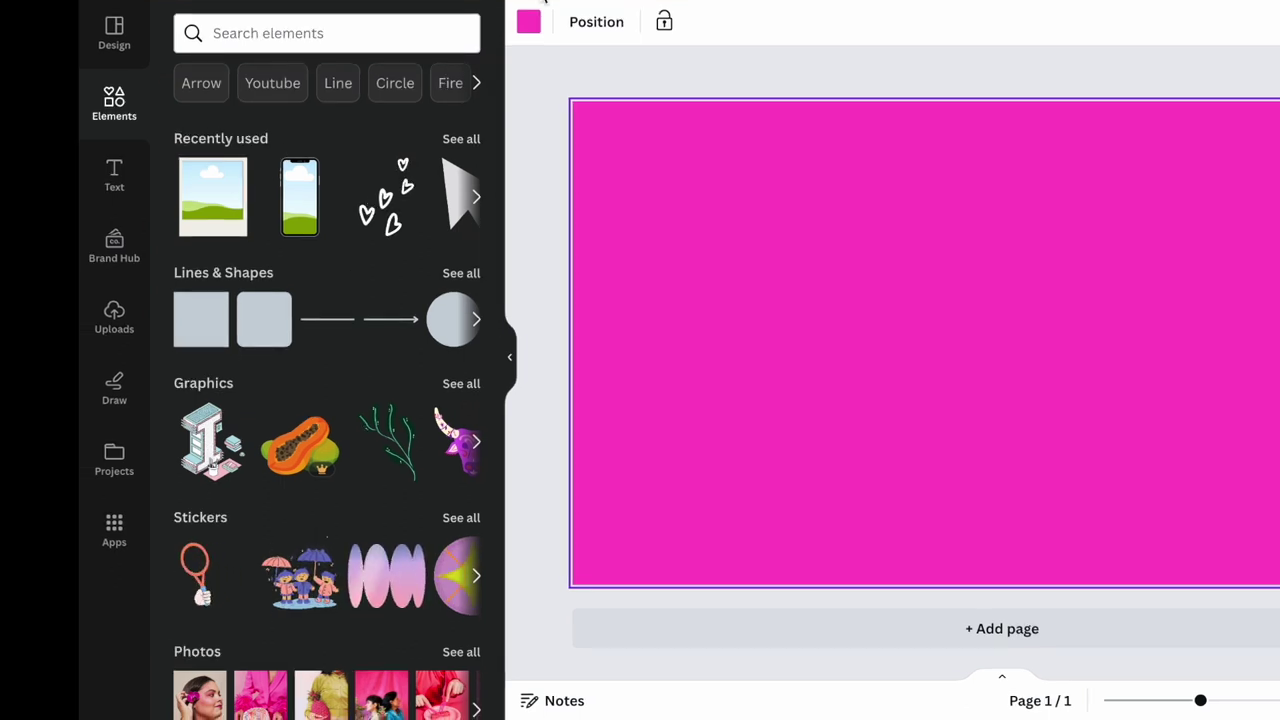
{"action": "scroll", "coordinate": [357, 430], "scroll_direction": "down", "scroll_amount": 1}
{"action": "scroll", "coordinate": [357, 430], "scroll_direction": "down", "scroll_amount": 2}
{"action": "scroll", "coordinate": [357, 430], "scroll_direction": "down", "scroll_amount": 4}
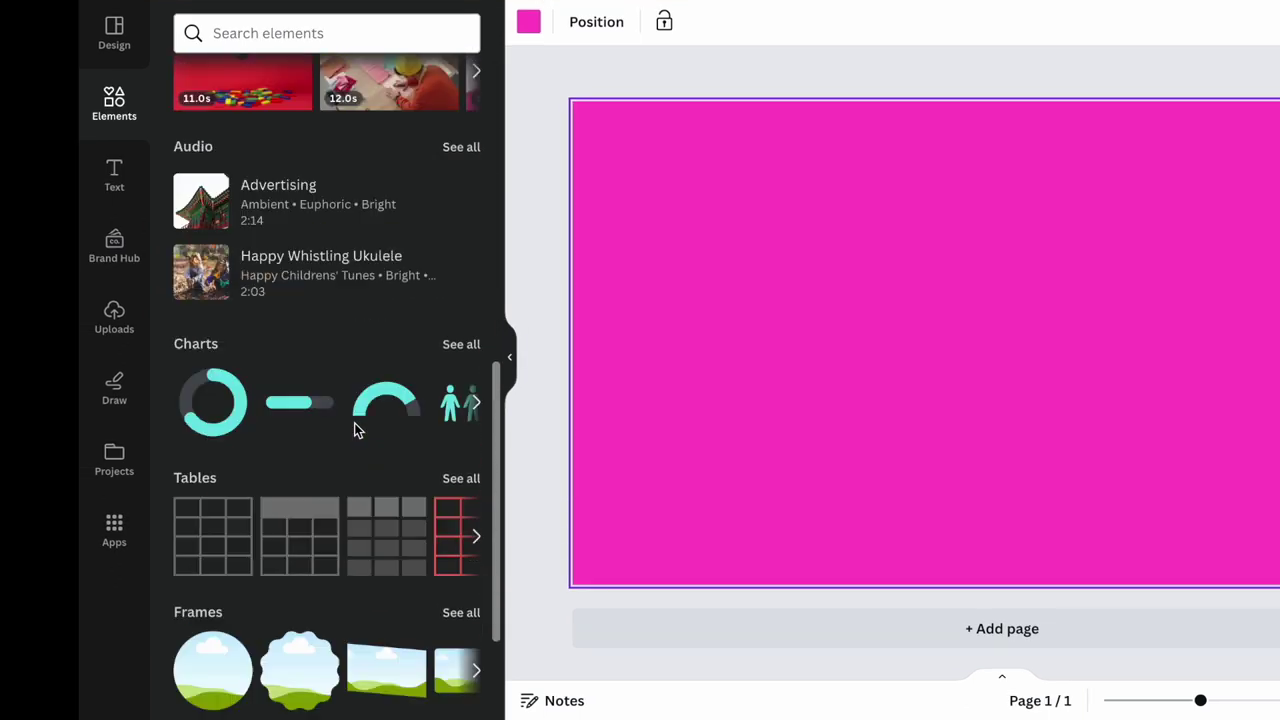
{"action": "scroll", "coordinate": [357, 430], "scroll_direction": "down", "scroll_amount": 3}
{"action": "left_click", "coordinate": [475, 347]}
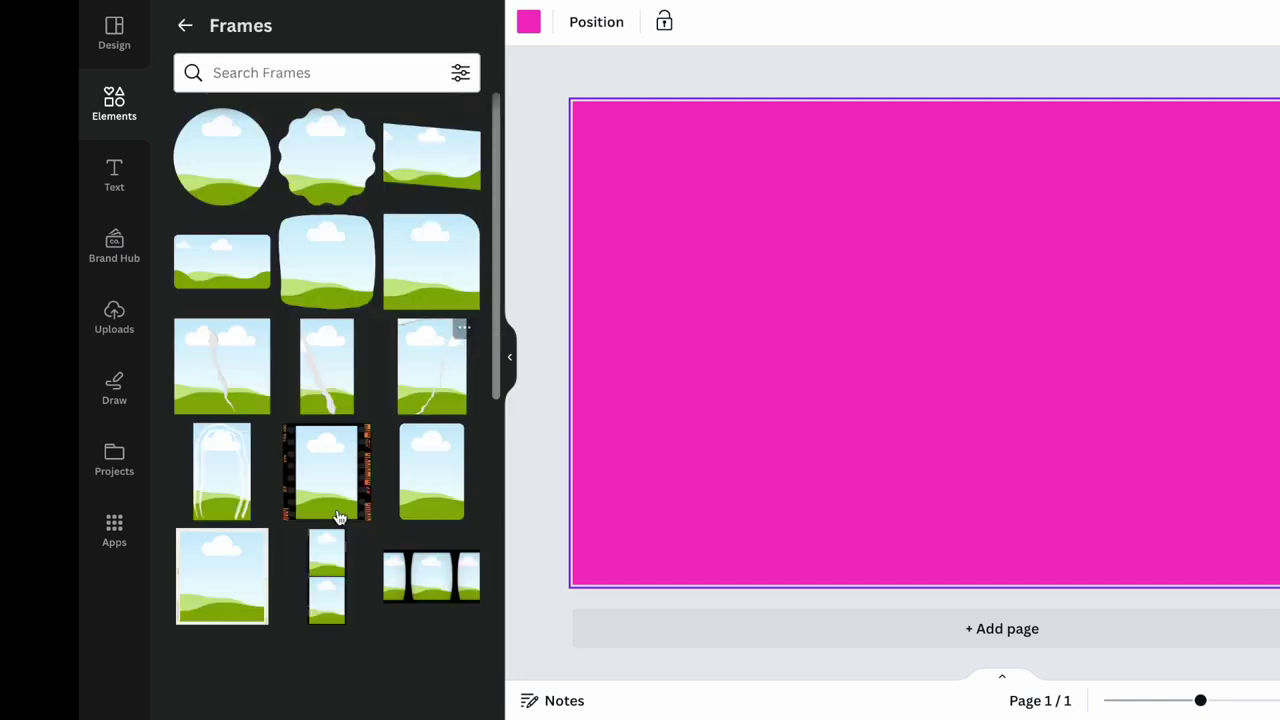
{"action": "scroll", "coordinate": [299, 470], "scroll_direction": "down", "scroll_amount": 10}
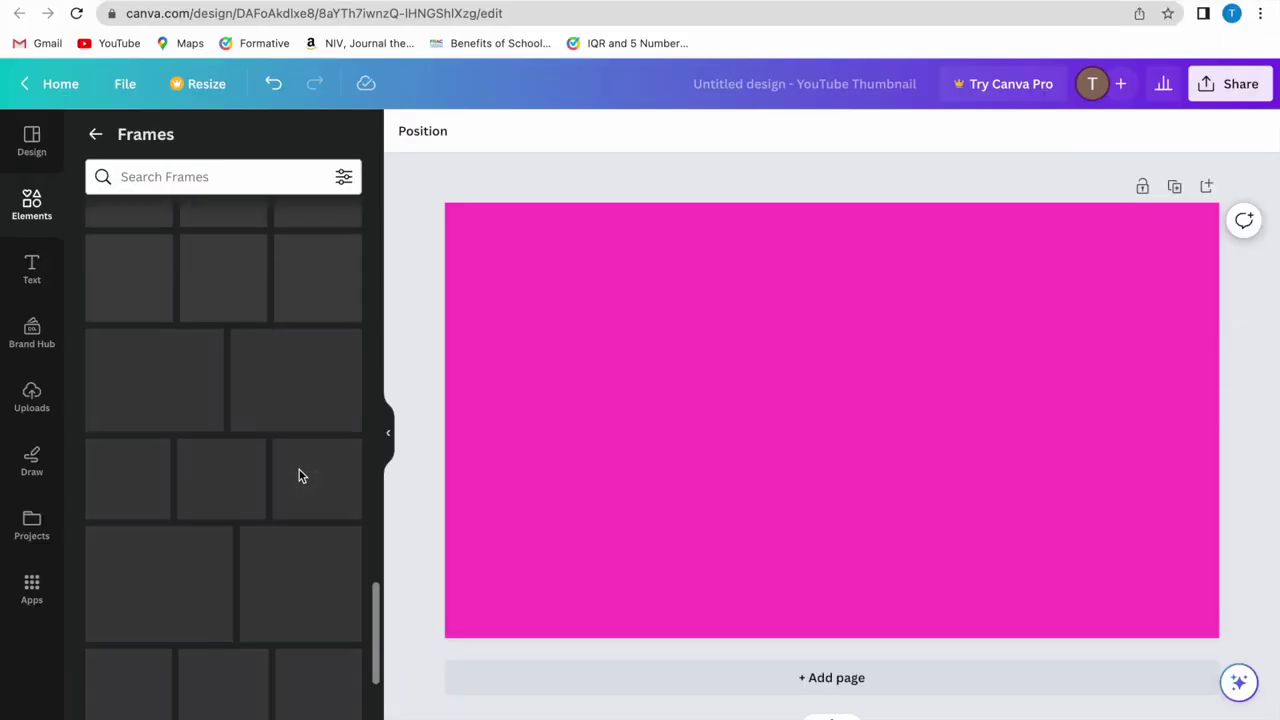
Search frames for 'square box' and place a half-height square frame at the top-left.
{"action": "left_click", "coordinate": [220, 176]}
{"action": "type", "text": "s"}
{"action": "type", "text": "quare box"}
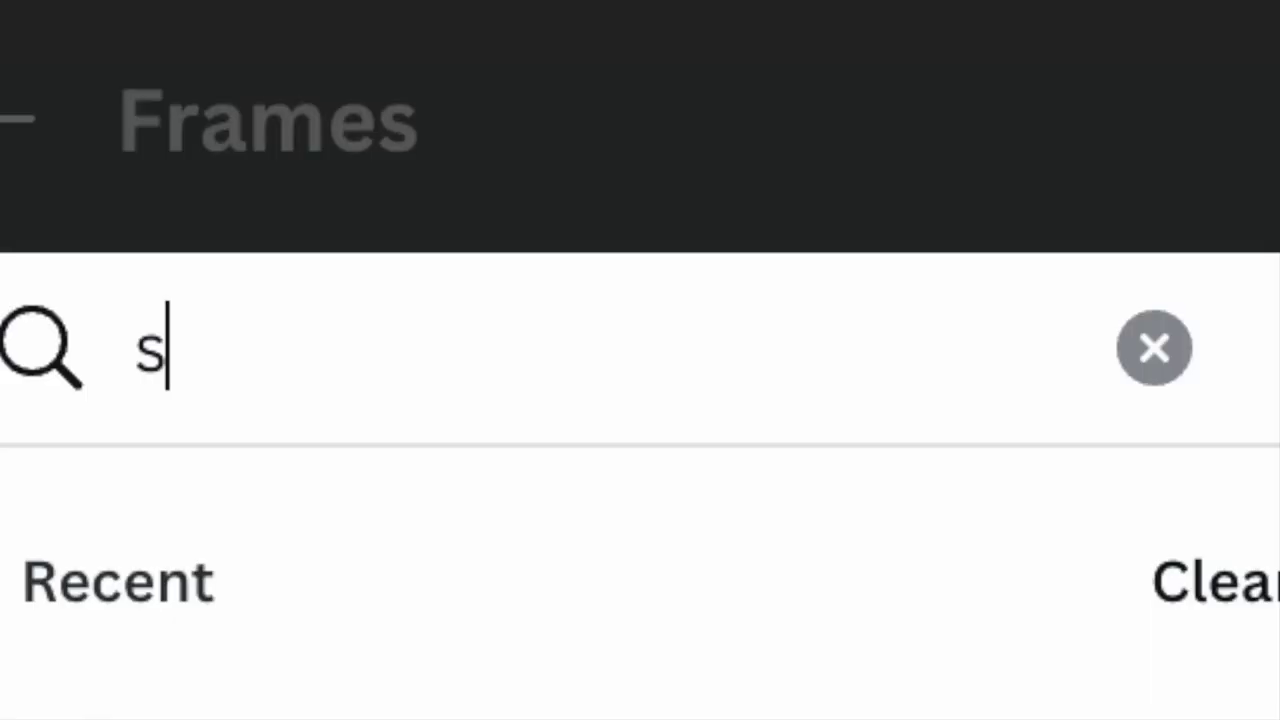
{"action": "key", "text": "Return"}
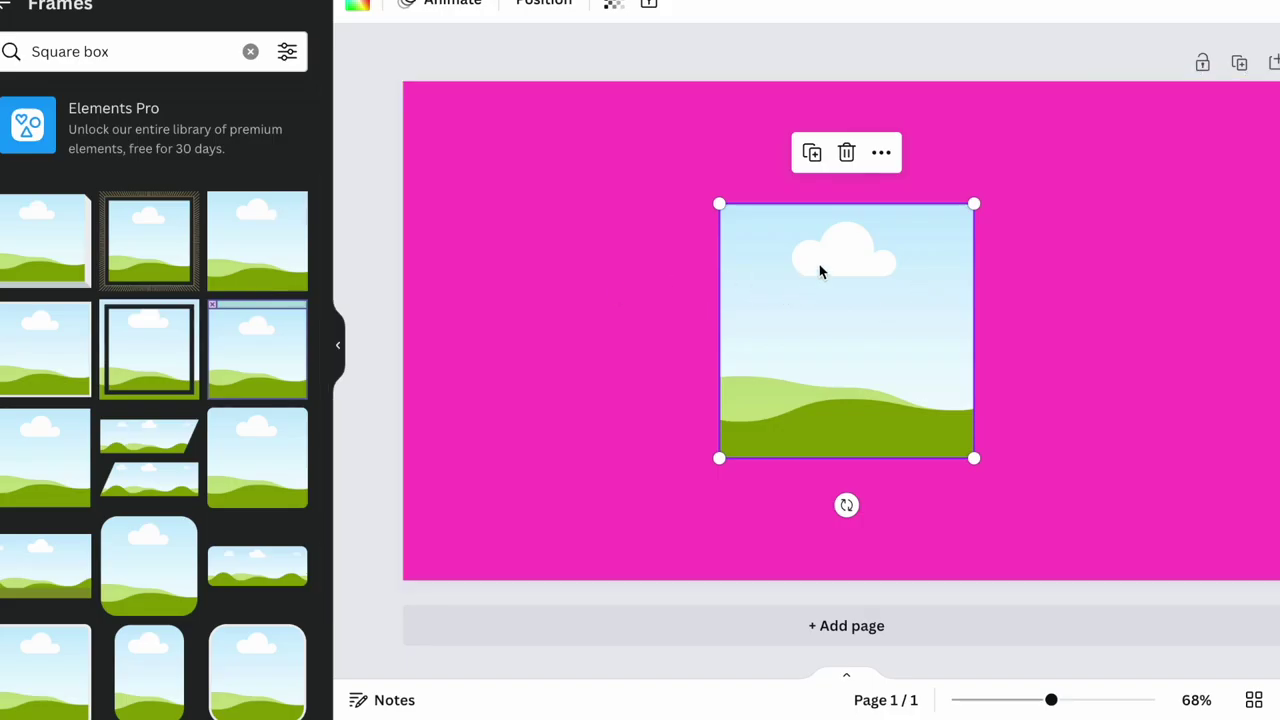
{"action": "left_click_drag", "start_coordinate": [819, 264], "coordinate": [507, 144]}
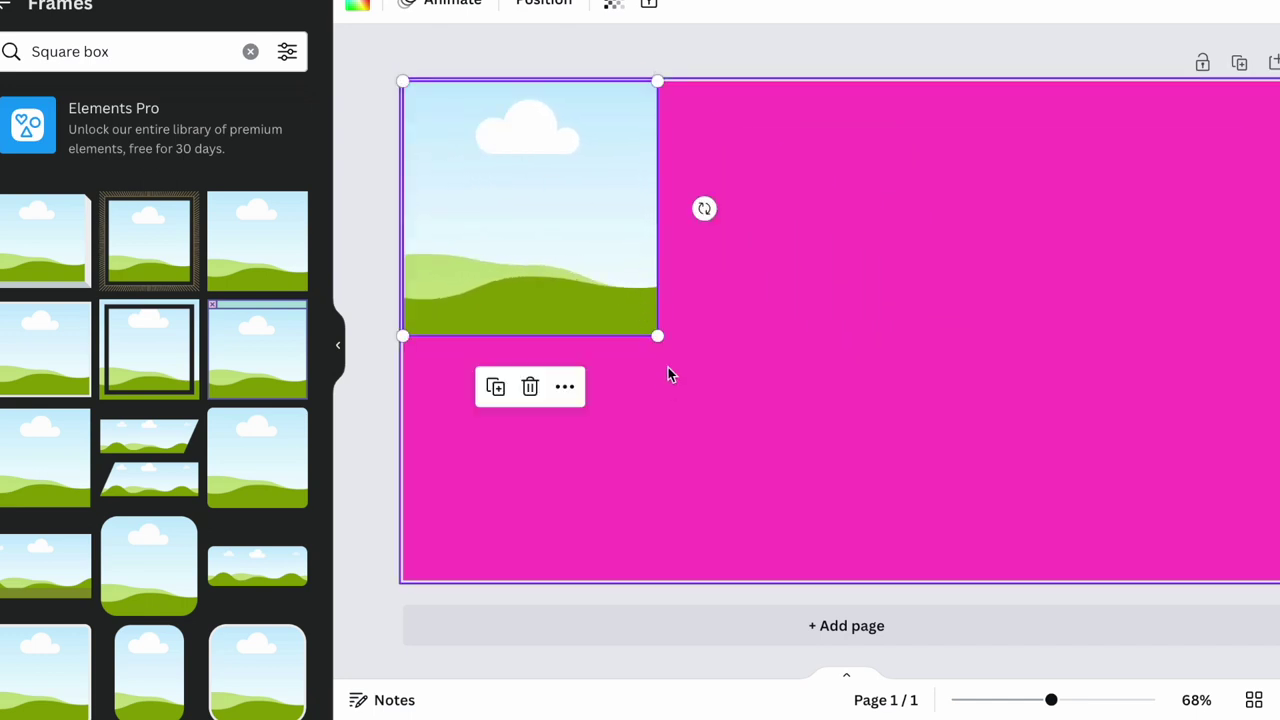
{"action": "left_click_drag", "start_coordinate": [659, 338], "coordinate": [639, 319]}
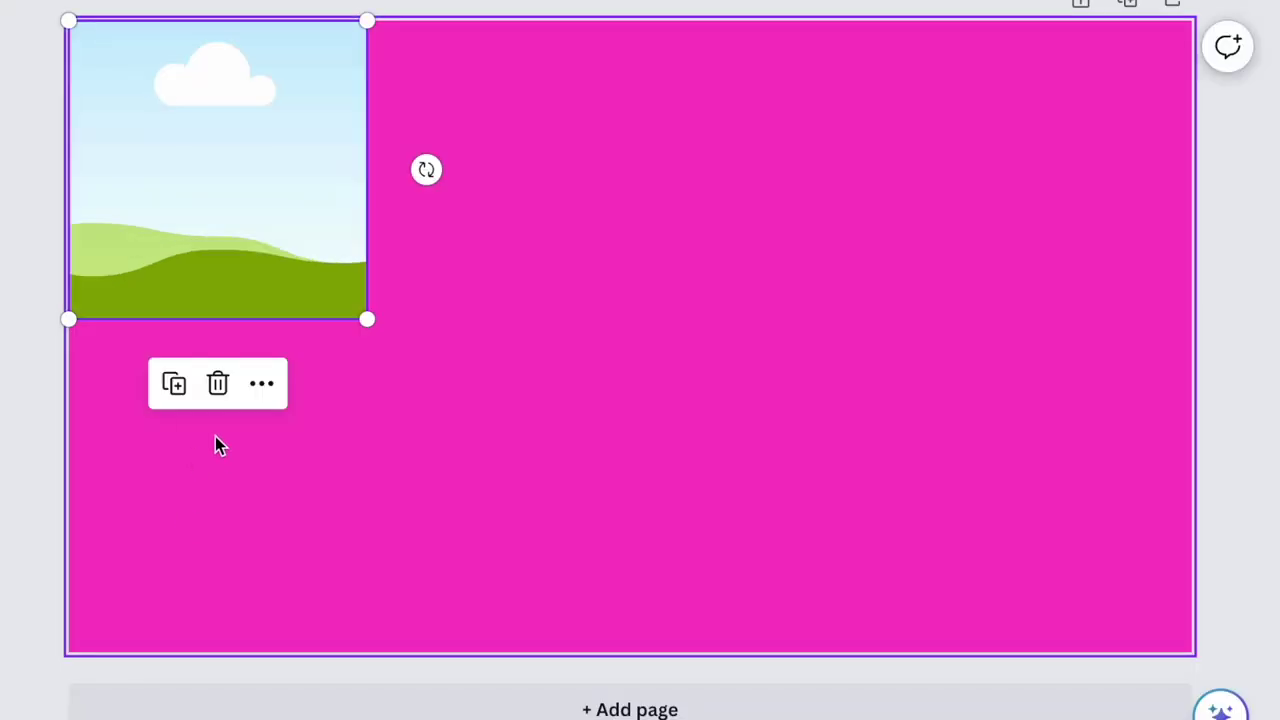
{"action": "mouse_move", "coordinate": [368, 322]}
{"action": "left_mouse_down"}
{"action": "mouse_move", "coordinate": [343, 291]}
{"action": "mouse_move", "coordinate": [348, 300]}
{"action": "left_mouse_up"}
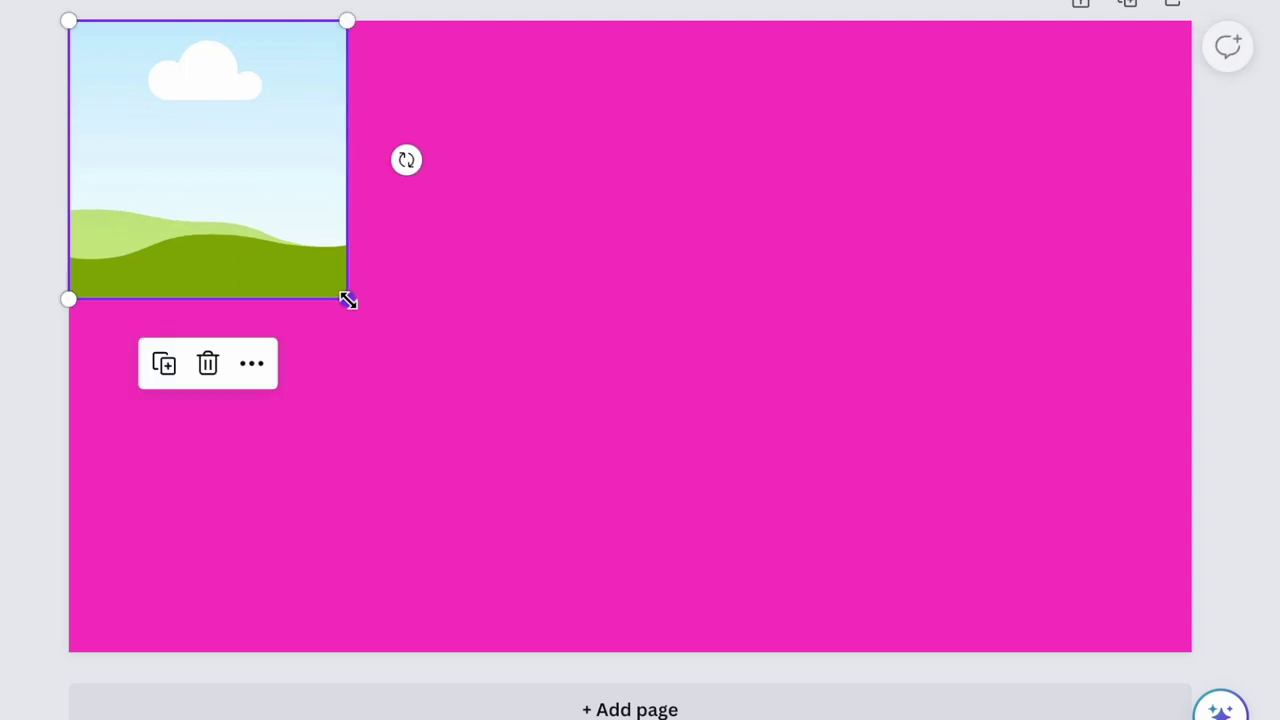
Duplicate the resized square frame and stack the copy directly below it.
{"action": "left_click", "coordinate": [164, 363]}
{"action": "left_click_drag", "start_coordinate": [277, 80], "coordinate": [299, 381]}
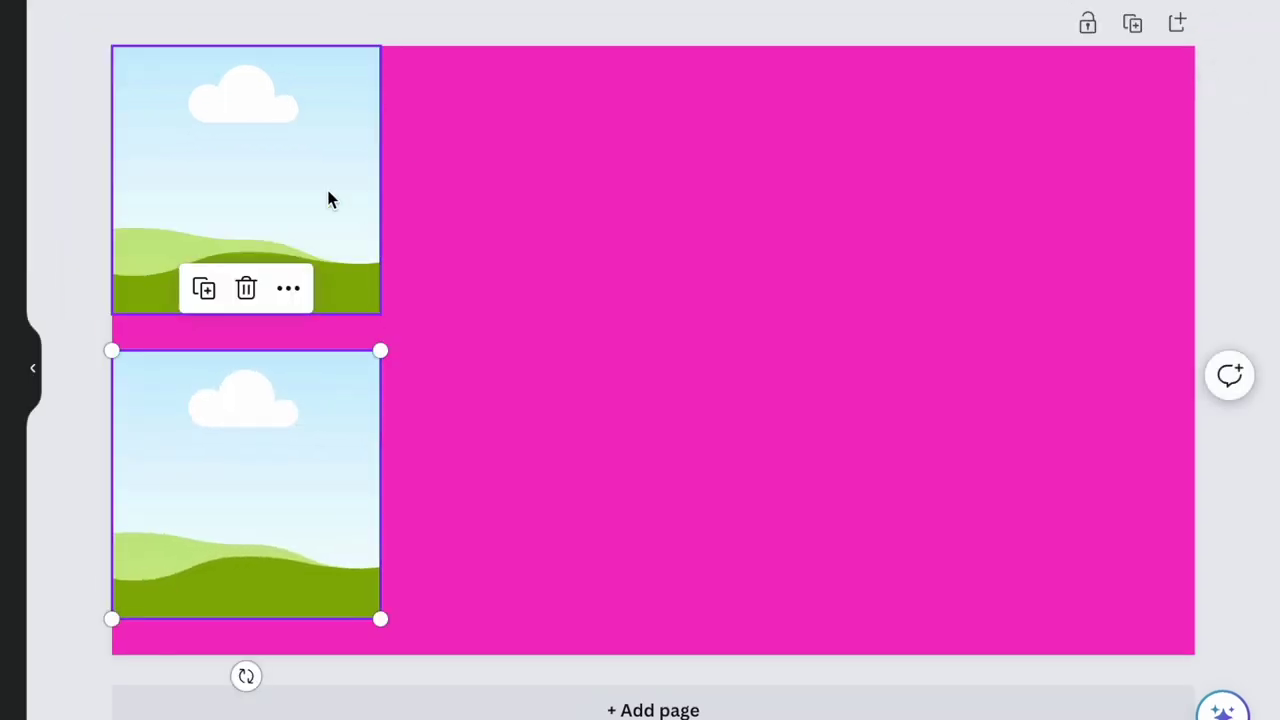
{"action": "left_click", "coordinate": [330, 188]}
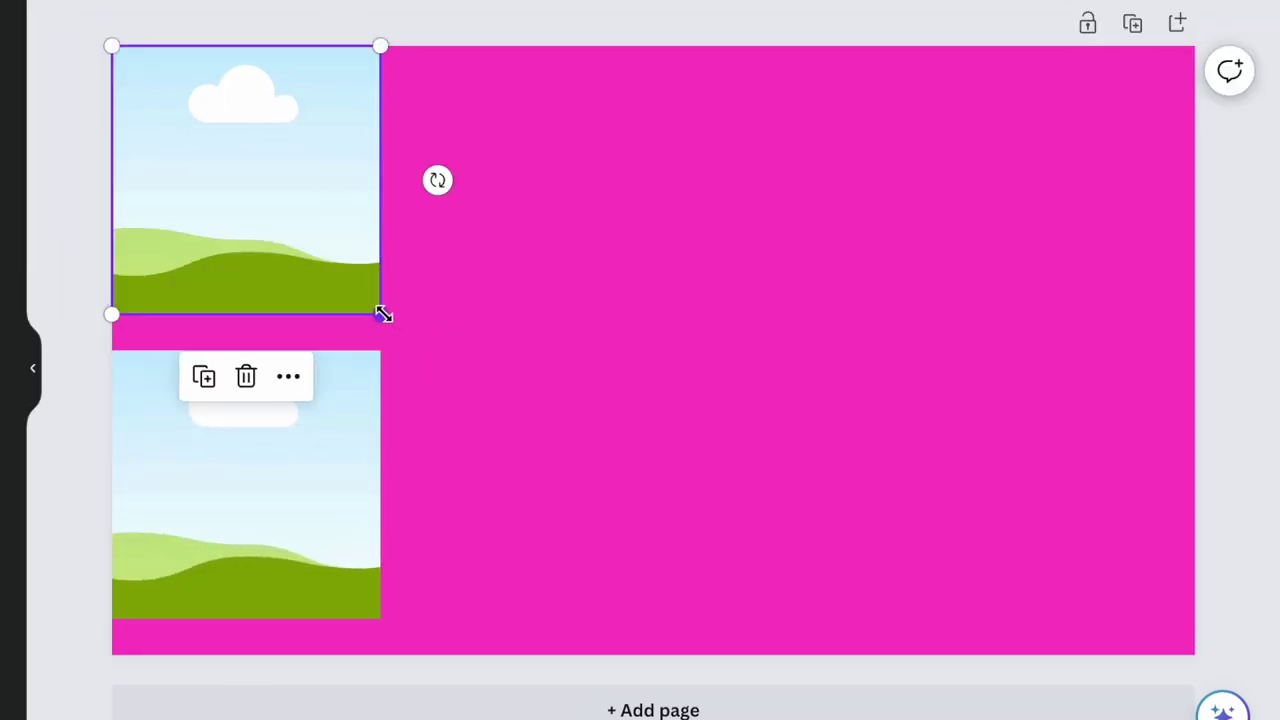
{"action": "left_click_drag", "start_coordinate": [380, 314], "coordinate": [416, 350]}
{"action": "left_click", "coordinate": [270, 565]}
{"action": "left_click", "coordinate": [244, 285]}
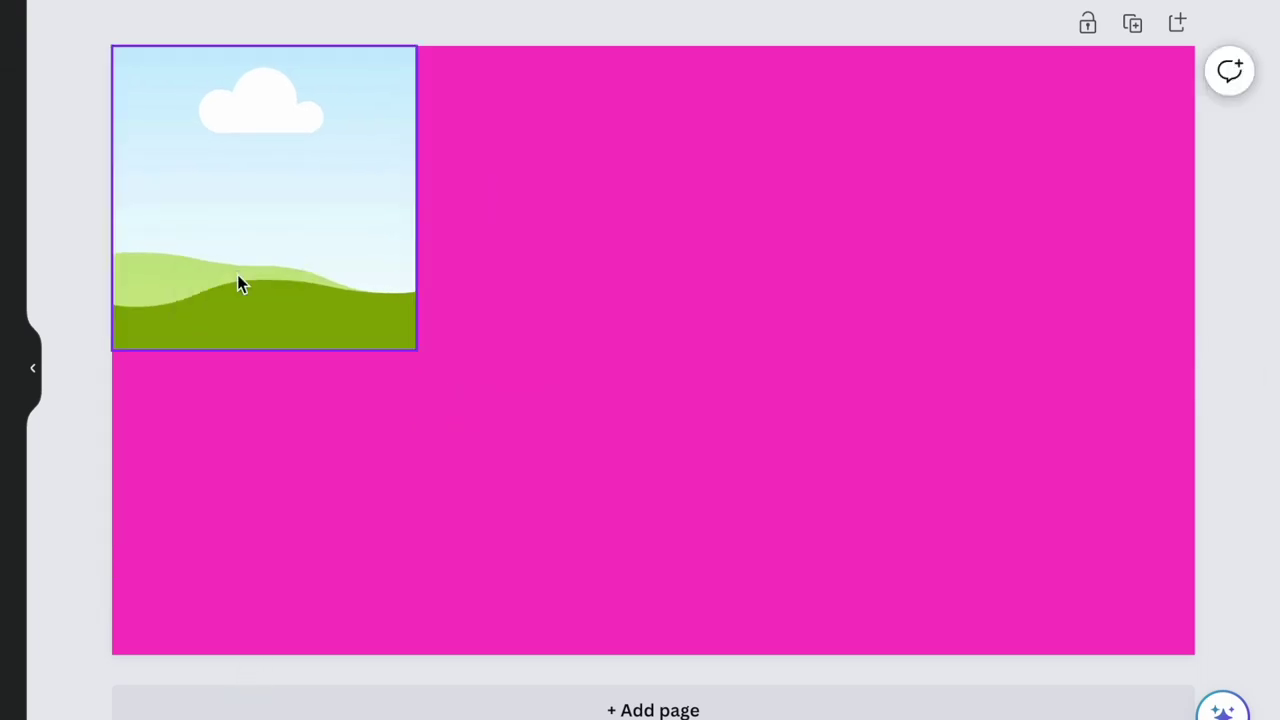
{"action": "left_click", "coordinate": [222, 417]}
{"action": "left_click_drag", "start_coordinate": [214, 344], "coordinate": [203, 585]}
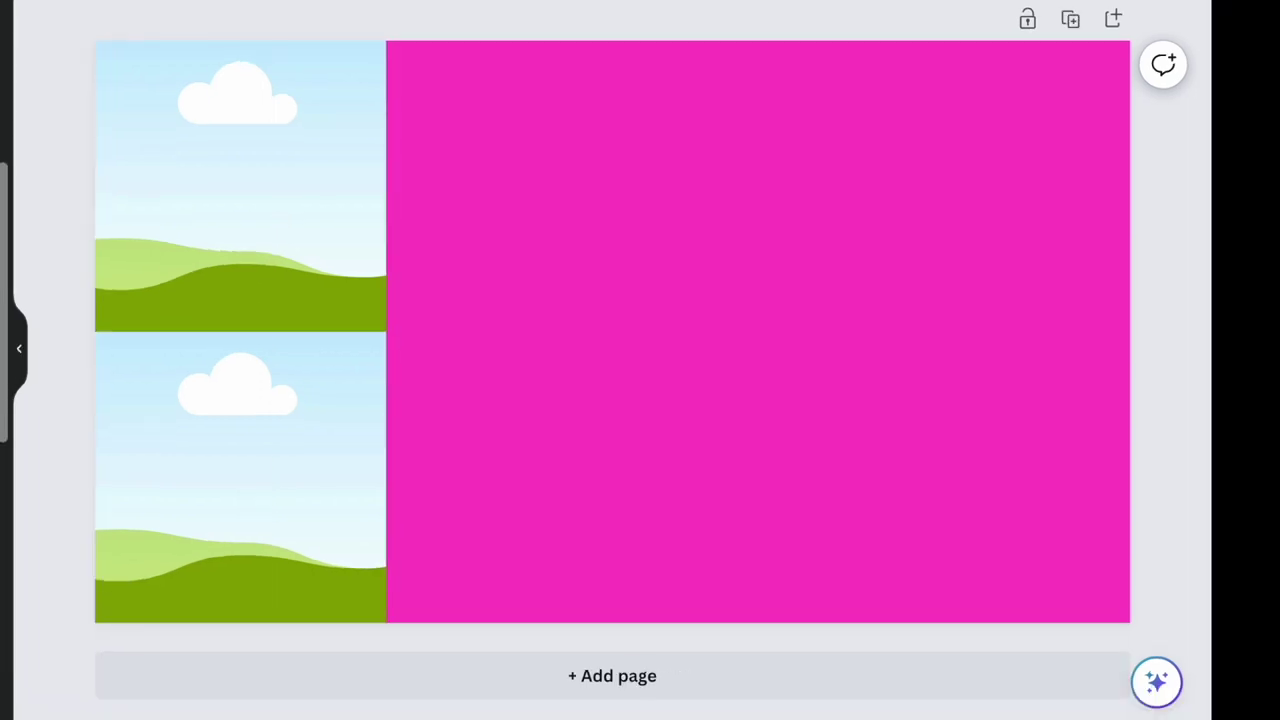
{"action": "scroll", "coordinate": [4, 400], "scroll_direction": "down", "scroll_amount": 5}
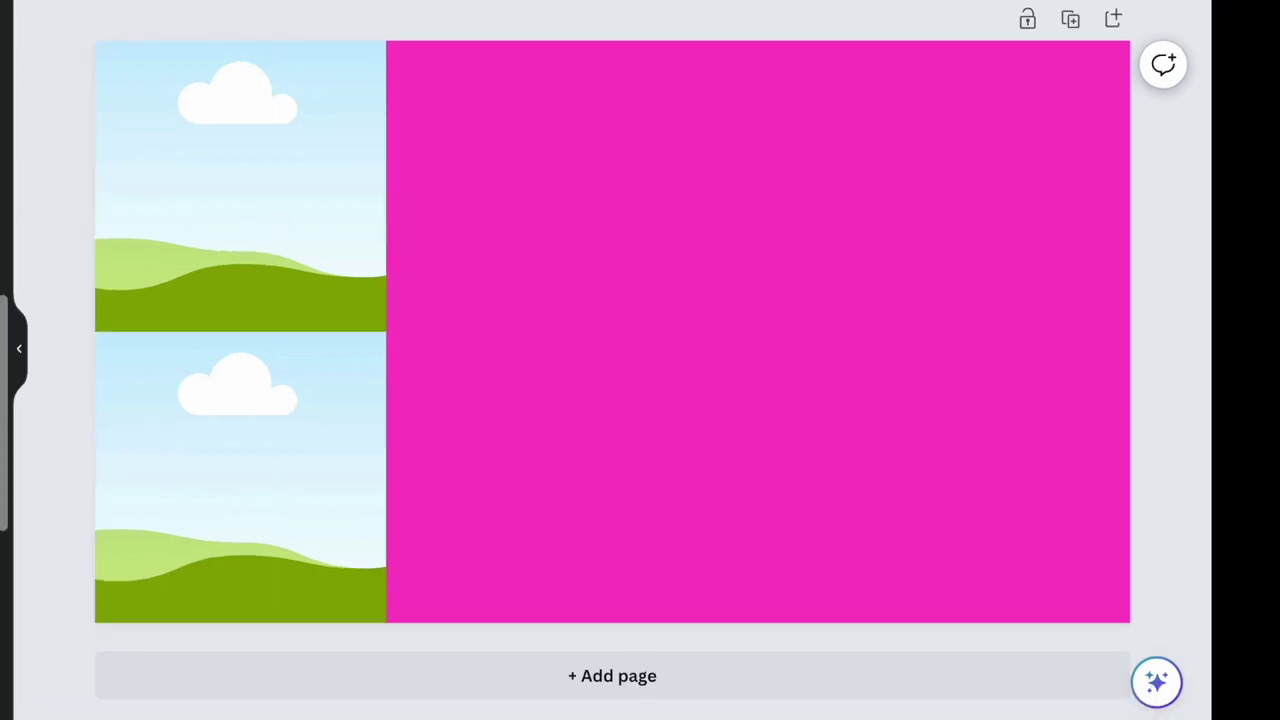
Try a larger rounded photo frame on the right side, then discard it.
{"action": "key", "text": "ctrl+v"}
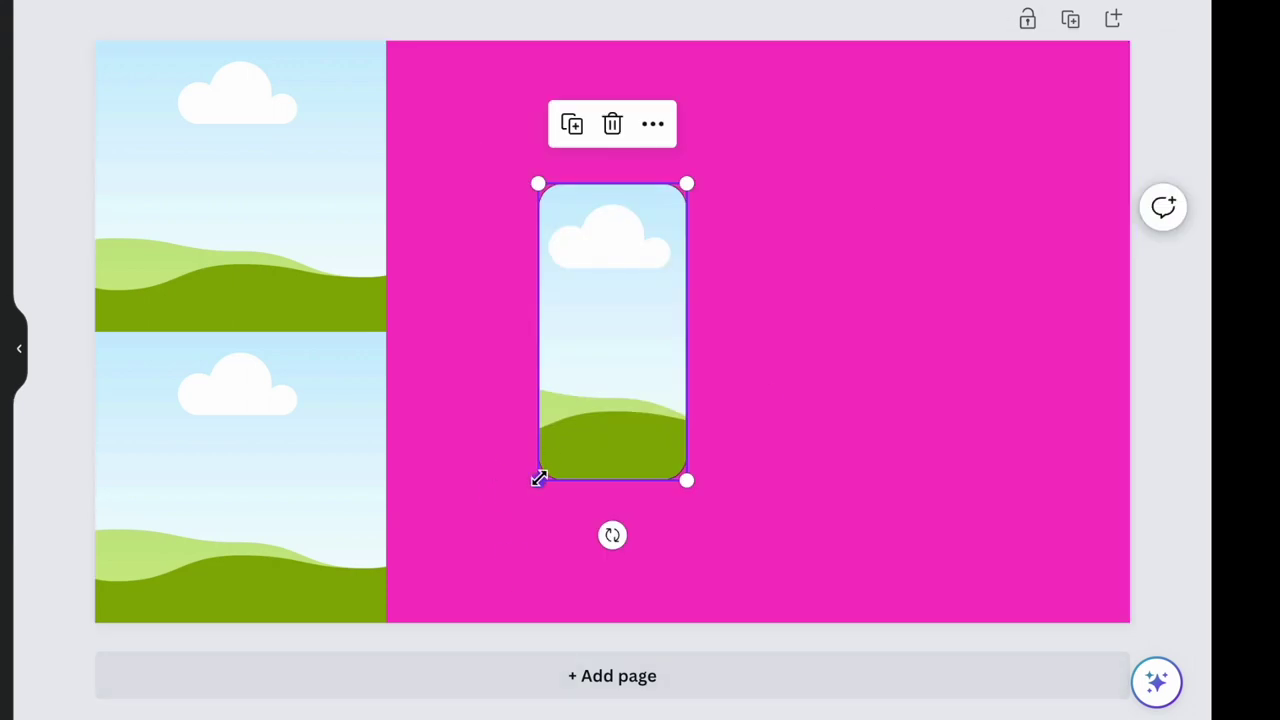
{"action": "left_click_drag", "start_coordinate": [540, 477], "coordinate": [471, 615]}
{"action": "key", "text": "ctrl+z"}
{"action": "key", "text": "ctrl+z"}
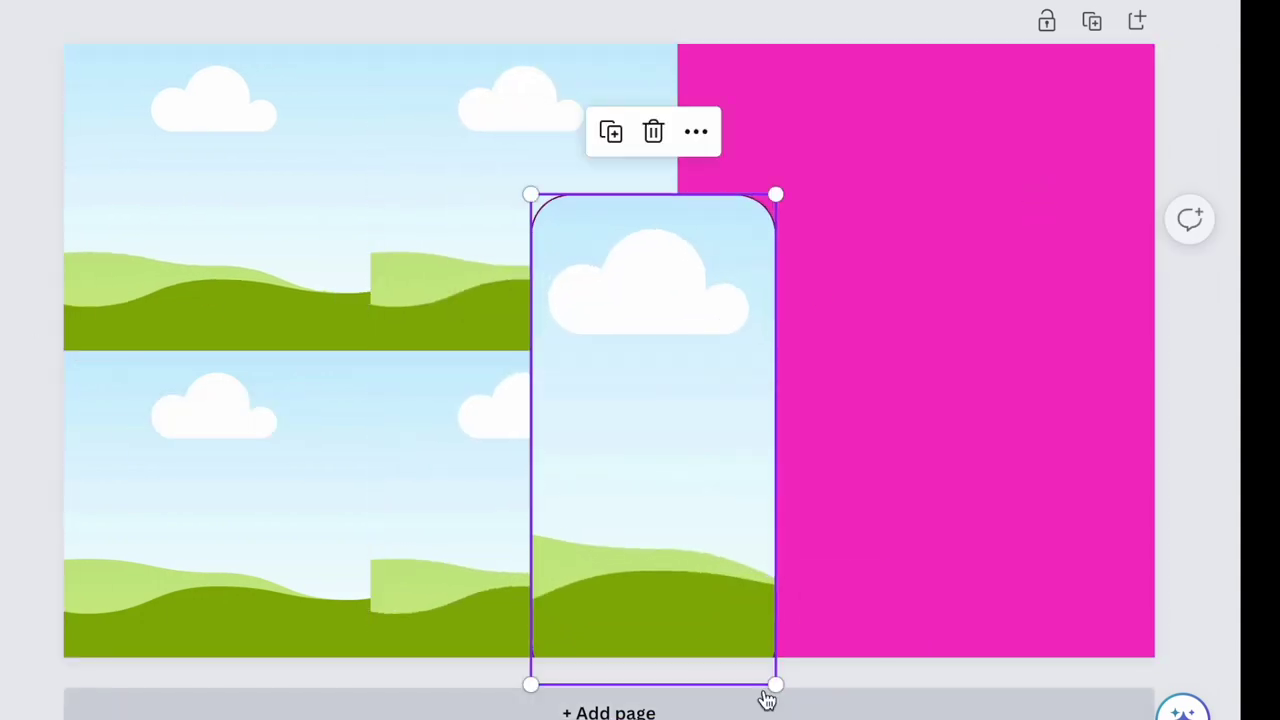
{"action": "left_click_drag", "start_coordinate": [620, 450], "coordinate": [785, 400]}
{"action": "mouse_move", "coordinate": [694, 629]}
{"action": "left_mouse_down"}
{"action": "mouse_move", "coordinate": [773, 495]}
{"action": "mouse_move", "coordinate": [834, 534]}
{"action": "left_mouse_up"}
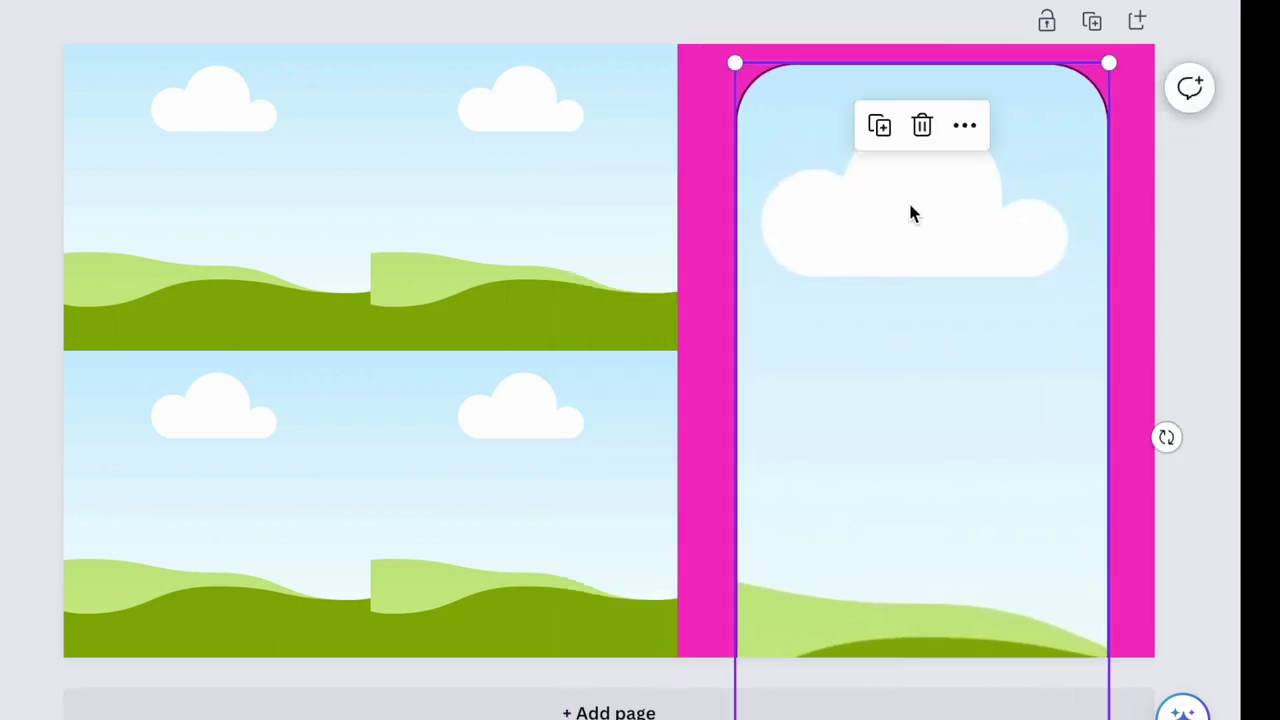
{"action": "left_click", "coordinate": [920, 123]}
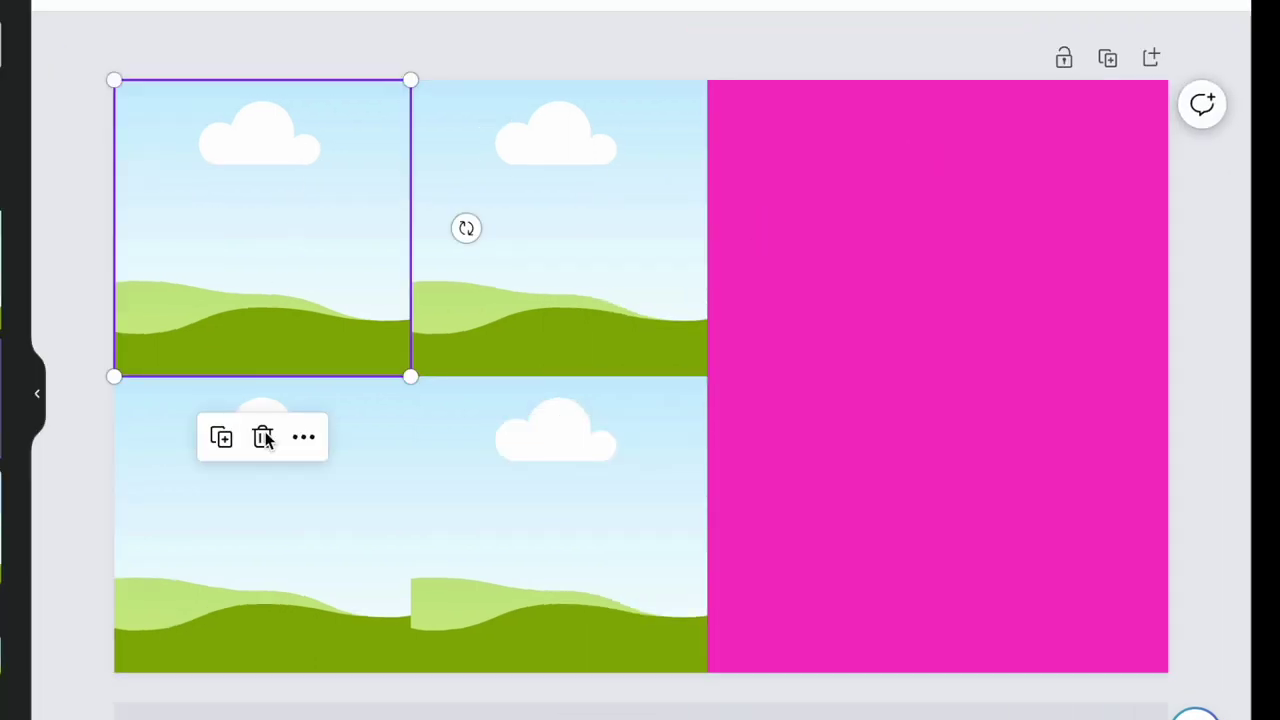
Delete the bottom-left, top-left and top photo frames from the page.
{"action": "left_click", "coordinate": [257, 464]}
{"action": "left_click", "coordinate": [262, 314]}
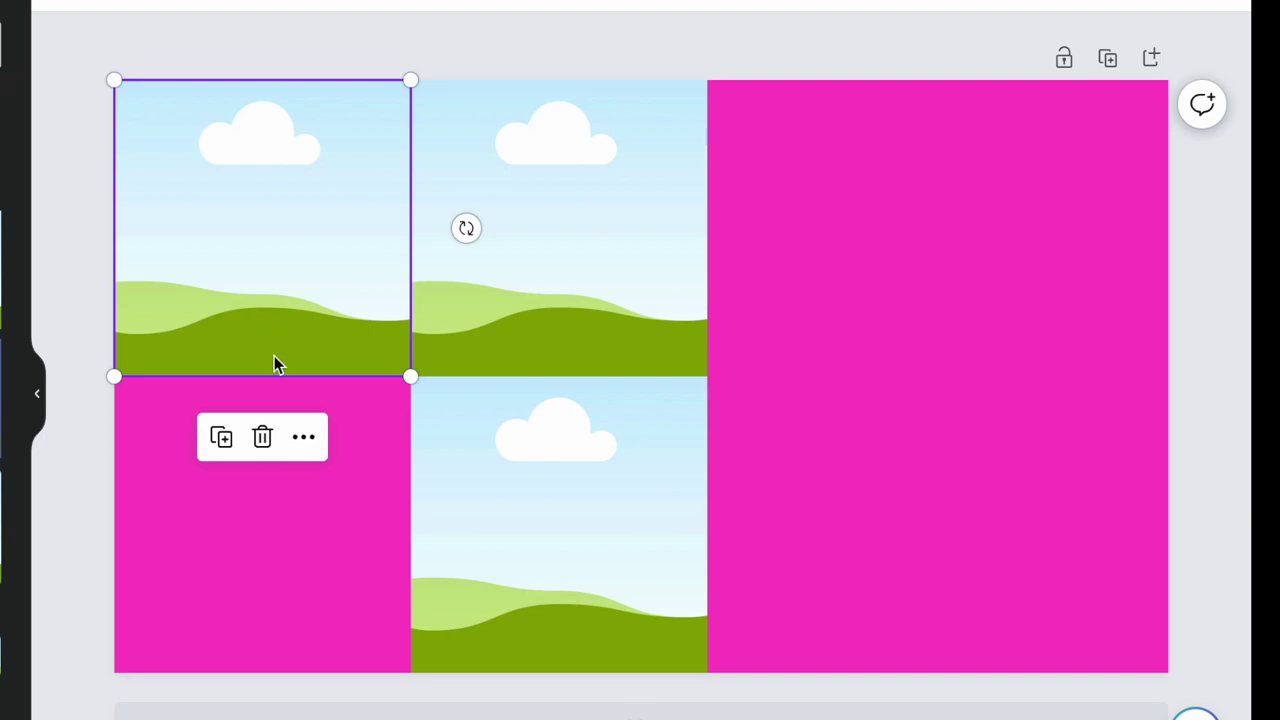
{"action": "left_click", "coordinate": [260, 437]}
{"action": "left_click", "coordinate": [605, 355]}
{"action": "left_click", "coordinate": [566, 440]}
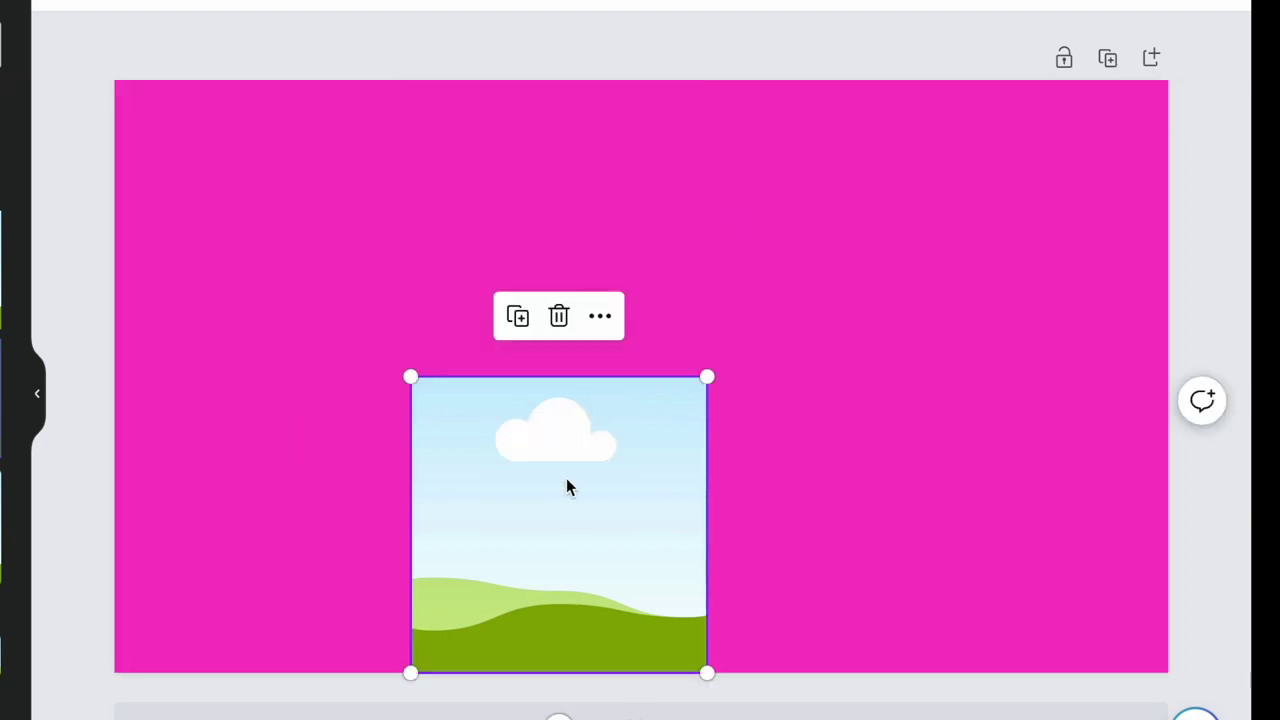
{"action": "left_click", "coordinate": [775, 145]}
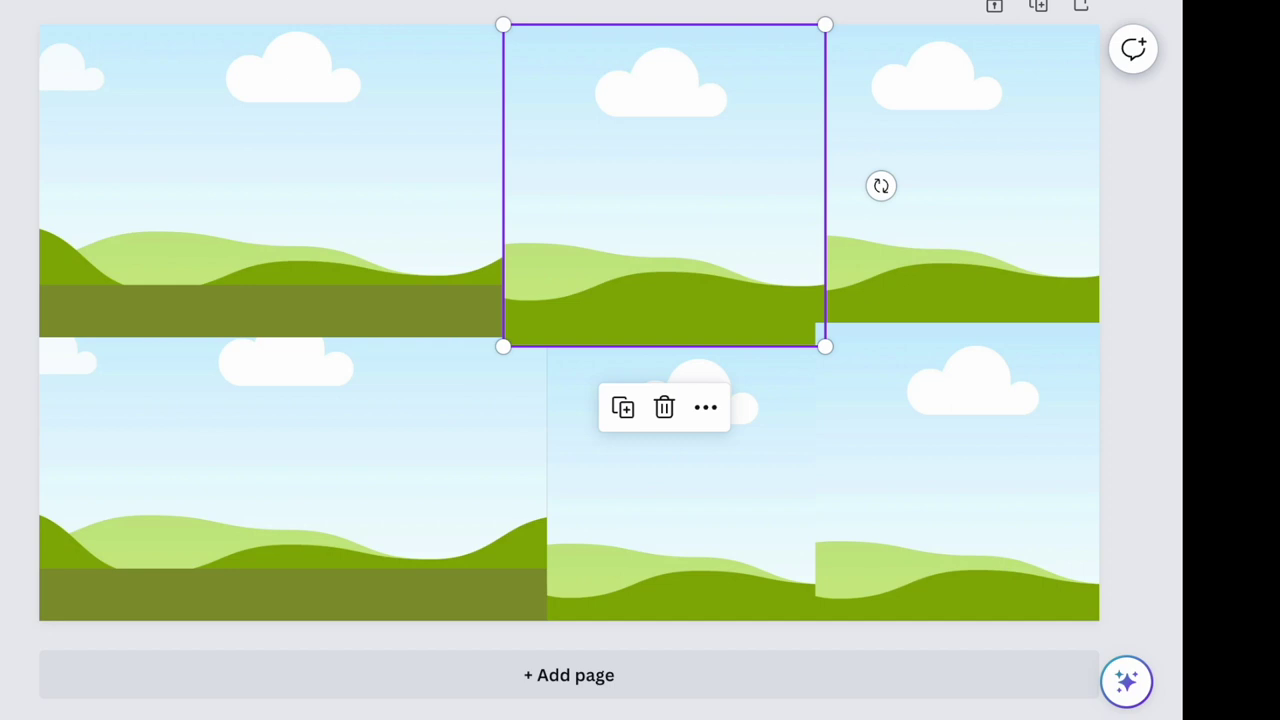
Put the Olay photo in the top-middle frame and remove the left-side frames.
{"action": "left_click_drag", "start_coordinate": [5, 505], "coordinate": [503, 150]}
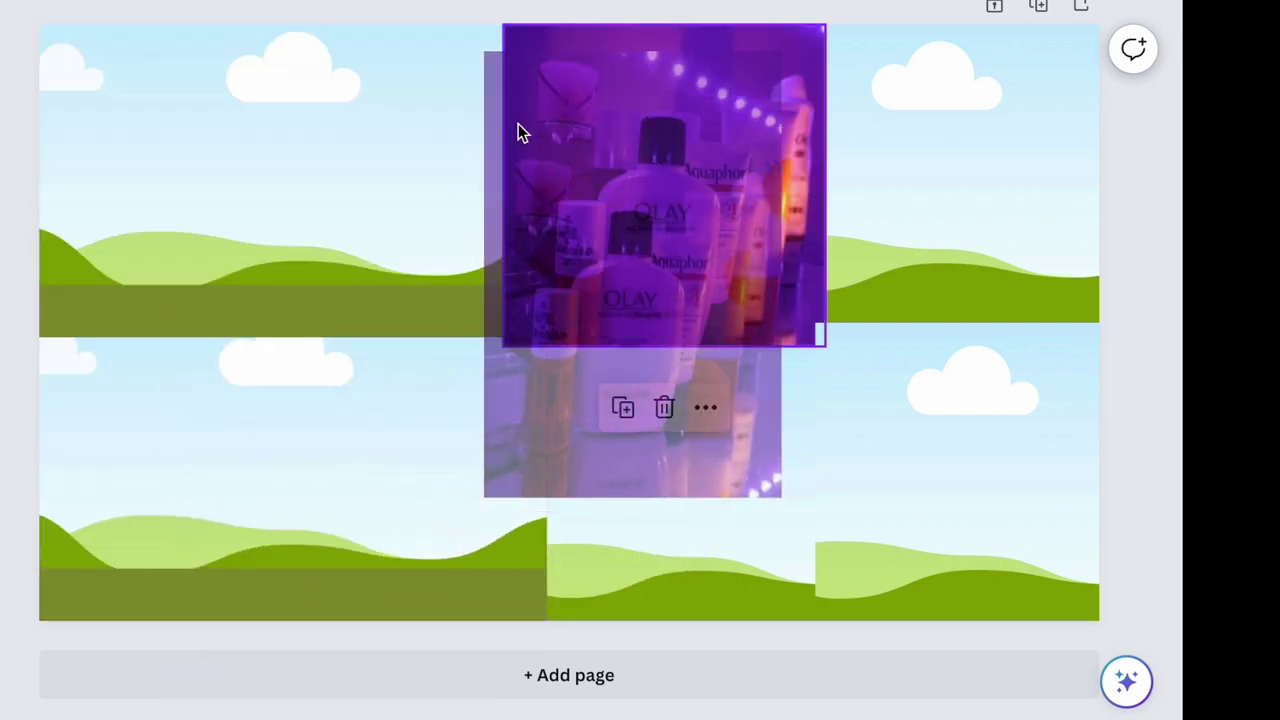
{"action": "left_click_drag", "start_coordinate": [503, 150], "coordinate": [518, 131]}
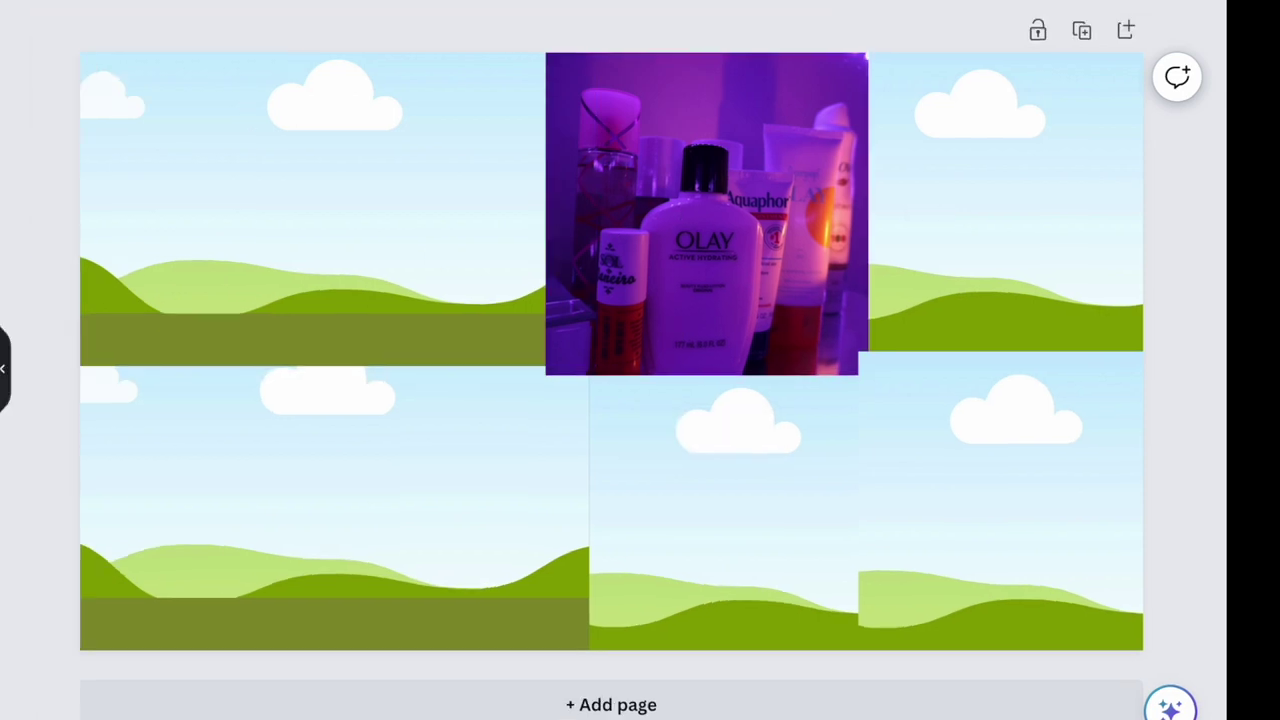
{"action": "left_click_drag", "start_coordinate": [254, 400], "coordinate": [270, 420]}
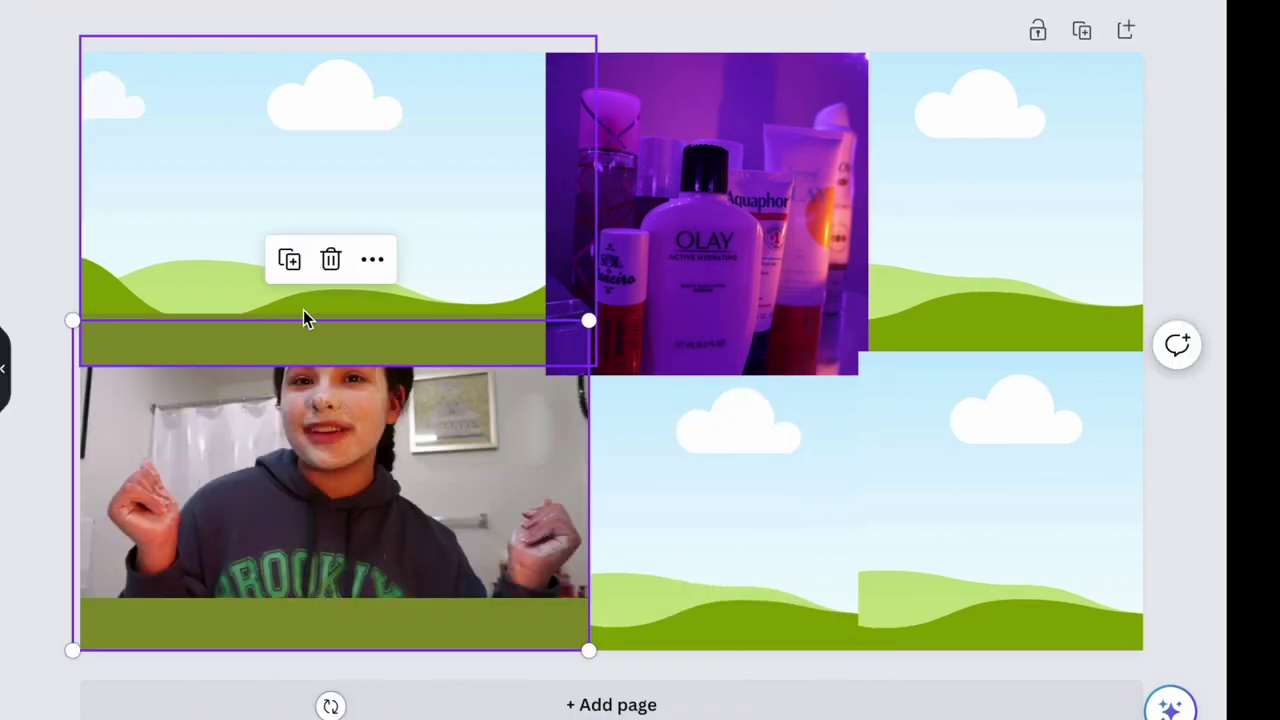
{"action": "left_click", "coordinate": [332, 262]}
{"action": "left_click", "coordinate": [329, 194]}
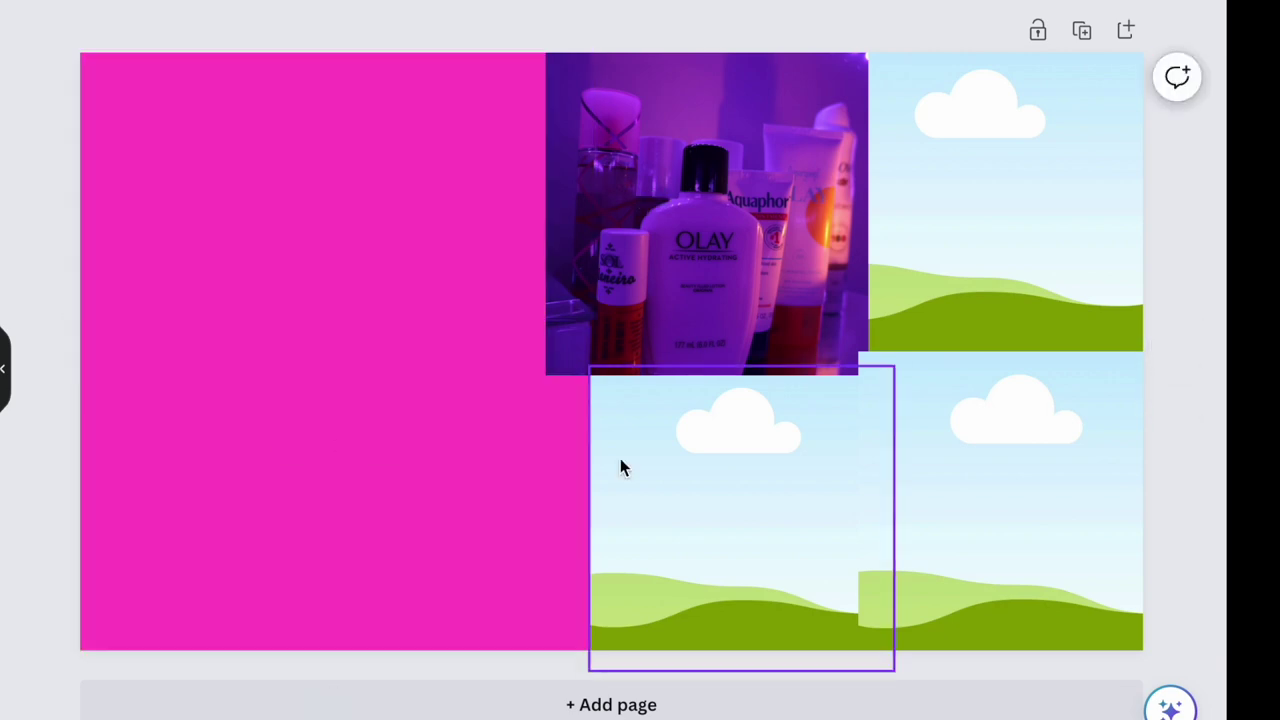
{"action": "left_click", "coordinate": [972, 311]}
Duplicate grid frames and move a copy into the lower-left spot.
{"action": "left_click", "coordinate": [955, 440]}
{"action": "mouse_move", "coordinate": [677, 389]}
{"action": "left_mouse_down"}
{"action": "mouse_move", "coordinate": [244, 492]}
{"action": "mouse_move", "coordinate": [417, 177]}
{"action": "left_mouse_up"}
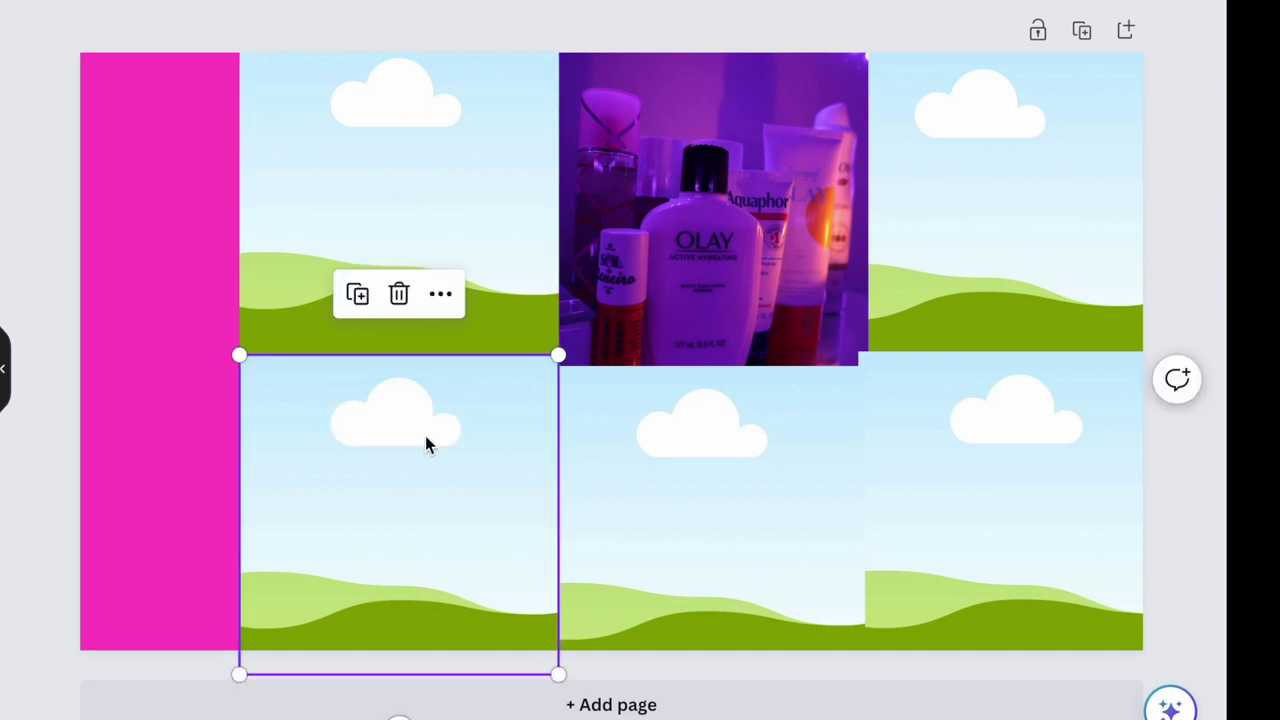
{"action": "left_click_drag", "start_coordinate": [428, 443], "coordinate": [278, 533]}
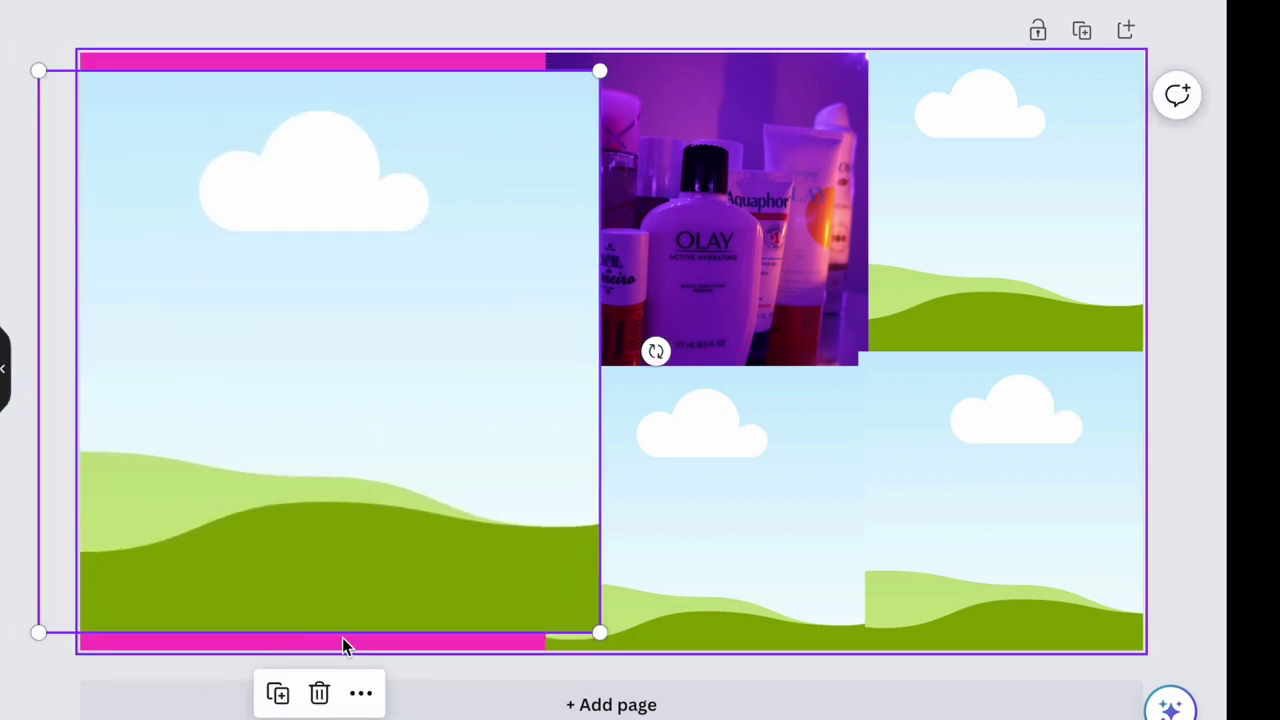
{"action": "left_click", "coordinate": [319, 692]}
{"action": "left_click", "coordinate": [640, 480]}
{"action": "left_click", "coordinate": [663, 314]}
{"action": "mouse_move", "coordinate": [640, 460]}
{"action": "left_mouse_down"}
{"action": "mouse_move", "coordinate": [283, 477]}
{"action": "mouse_move", "coordinate": [141, 447]}
{"action": "left_mouse_up"}
Add a frame copy in the top-left corner and settle the bottom-middle frame.
{"action": "left_click", "coordinate": [197, 269]}
{"action": "left_click_drag", "start_coordinate": [234, 369], "coordinate": [234, 91]}
{"action": "left_click", "coordinate": [603, 209]}
{"action": "left_click_drag", "start_coordinate": [603, 209], "coordinate": [457, 209]}
{"action": "mouse_move", "coordinate": [753, 430]}
{"action": "left_mouse_down"}
{"action": "mouse_move", "coordinate": [676, 465]}
{"action": "mouse_move", "coordinate": [606, 465]}
{"action": "left_mouse_up"}
{"action": "left_click_drag", "start_coordinate": [900, 200], "coordinate": [800, 200]}
Shift the right-hand frames left and enlarge the top-right sky frame to fill the right area.
{"action": "left_click", "coordinate": [1011, 508]}
{"action": "left_click_drag", "start_coordinate": [1011, 508], "coordinate": [876, 508]}
{"action": "left_click", "coordinate": [1006, 271]}
{"action": "left_click_drag", "start_coordinate": [1037, 365], "coordinate": [1113, 441]}
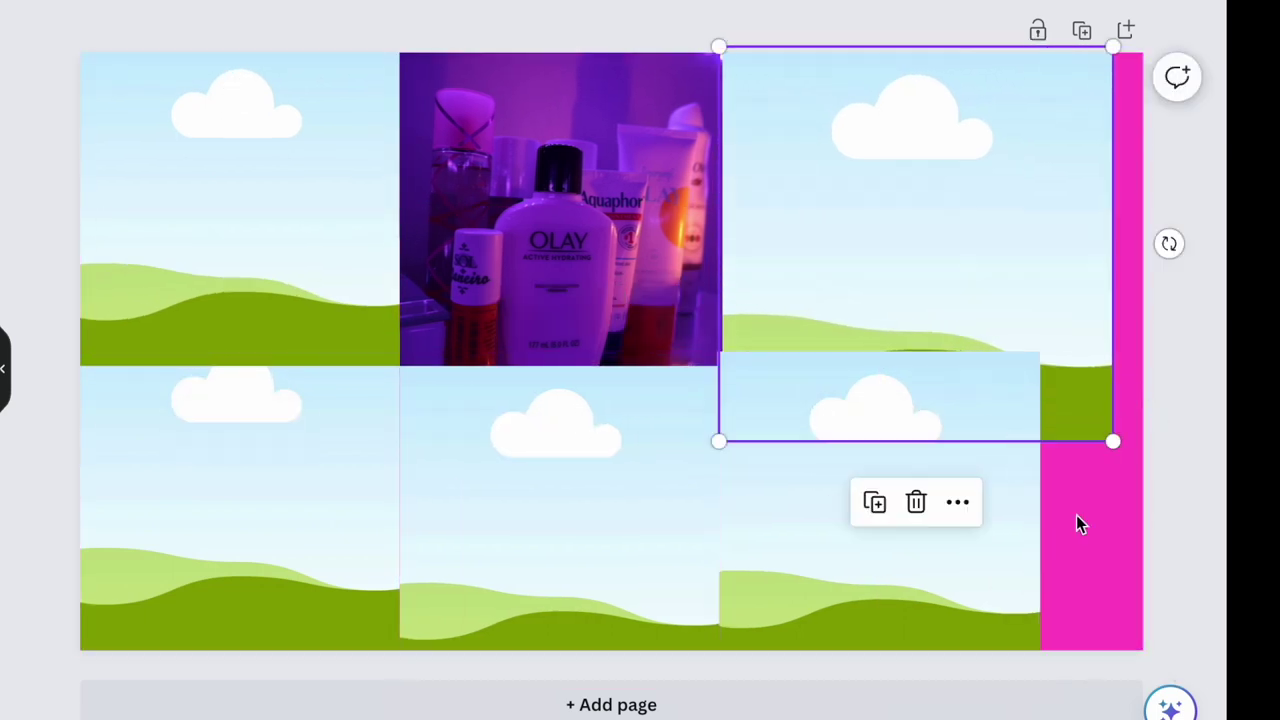
{"action": "mouse_move", "coordinate": [720, 441]}
{"action": "left_mouse_down"}
{"action": "mouse_move", "coordinate": [543, 620]}
{"action": "mouse_move", "coordinate": [609, 663]}
{"action": "mouse_move", "coordinate": [520, 715]}
{"action": "left_mouse_up"}
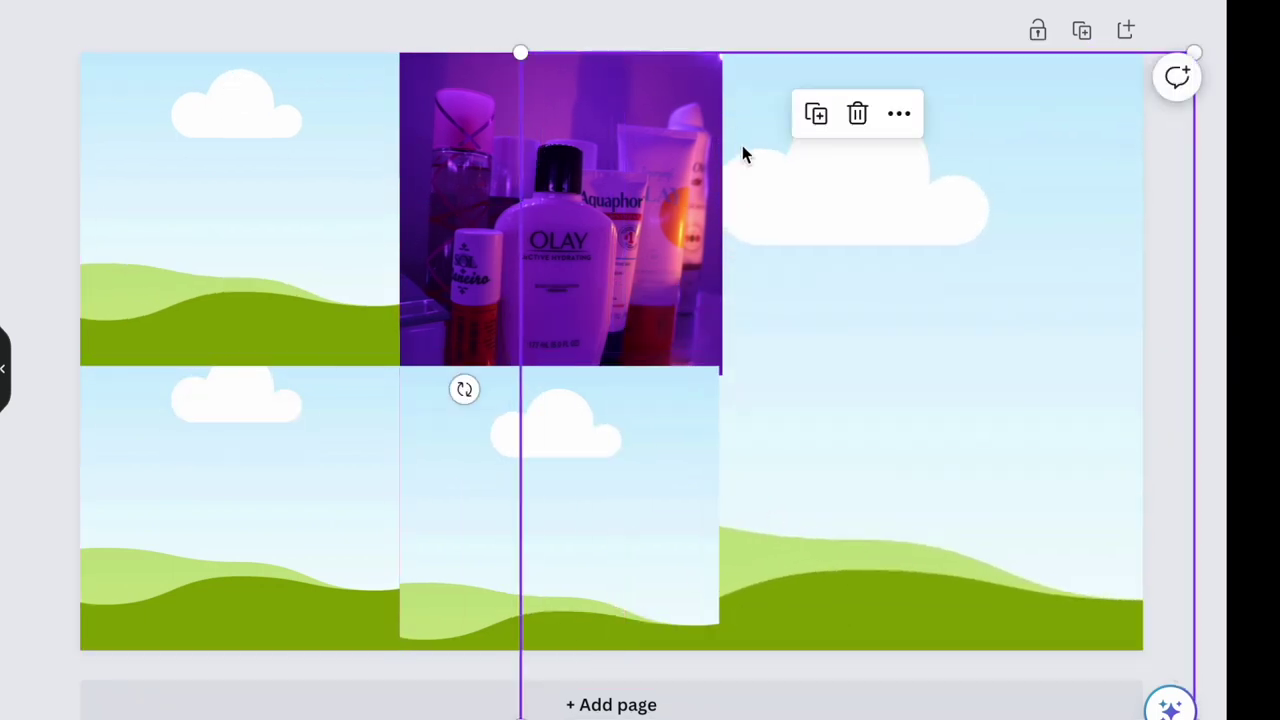
{"action": "left_click", "coordinate": [663, 4]}
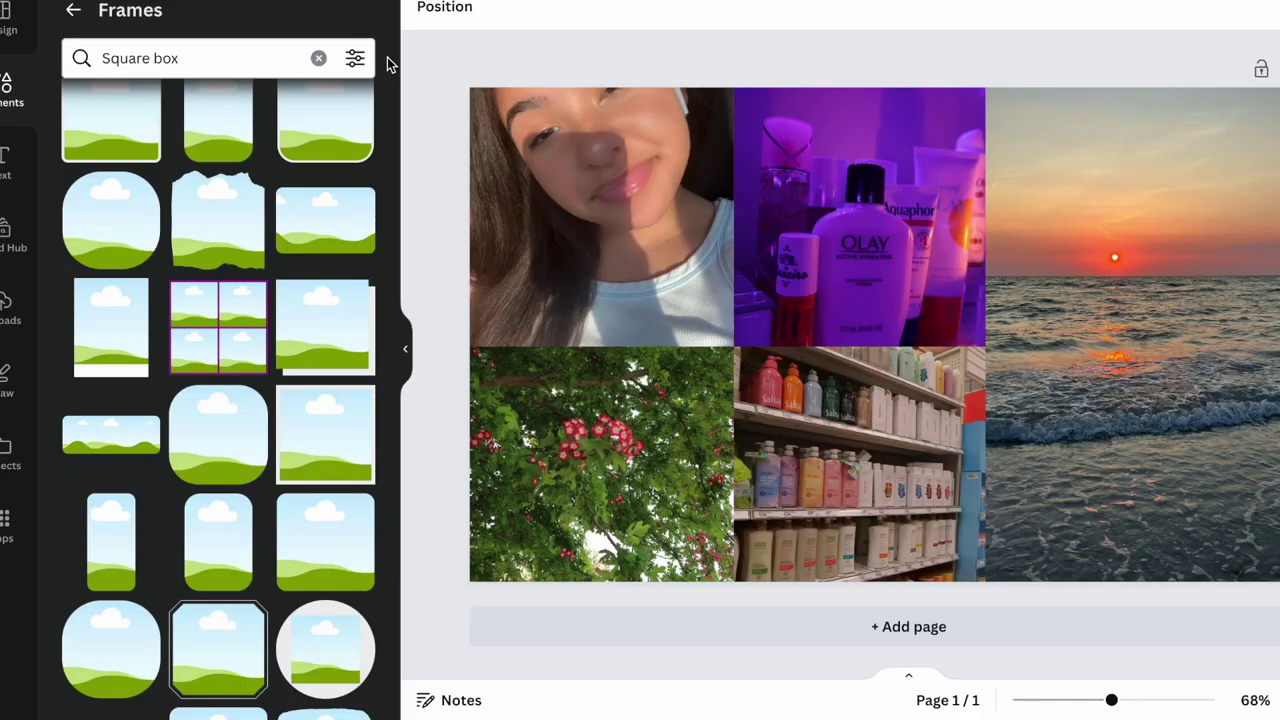
Clear the 'Square box' text from the Frames search.
{"action": "left_click", "coordinate": [318, 58]}
{"action": "left_click", "coordinate": [357, 9]}
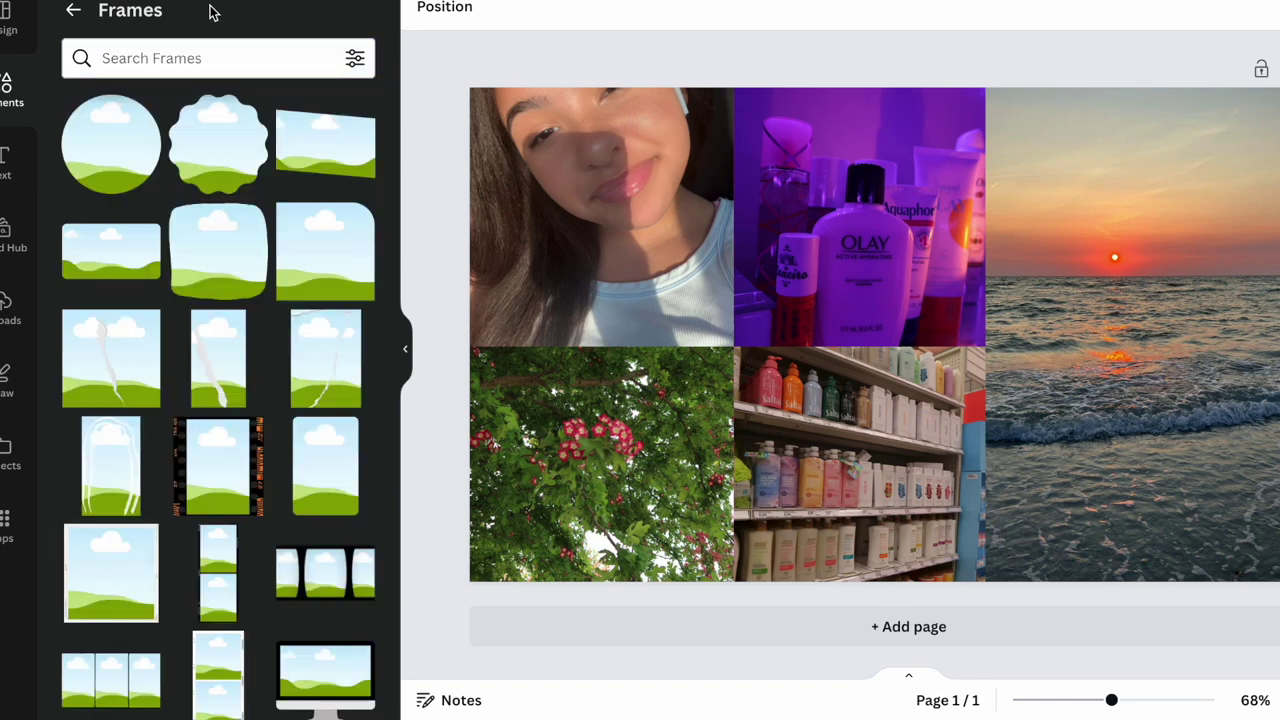
Add a heading text box and replace its placeholder with 'Night rotuine'.
{"action": "left_click", "coordinate": [73, 10]}
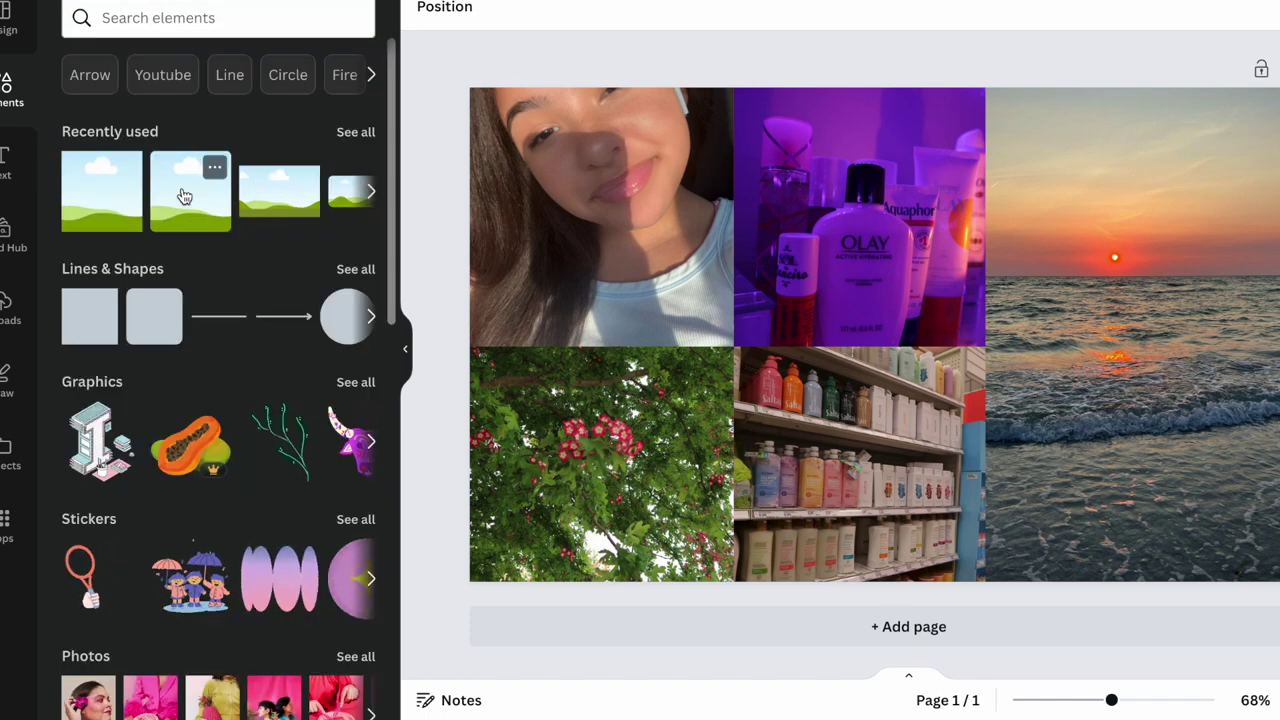
{"action": "left_click", "coordinate": [10, 168]}
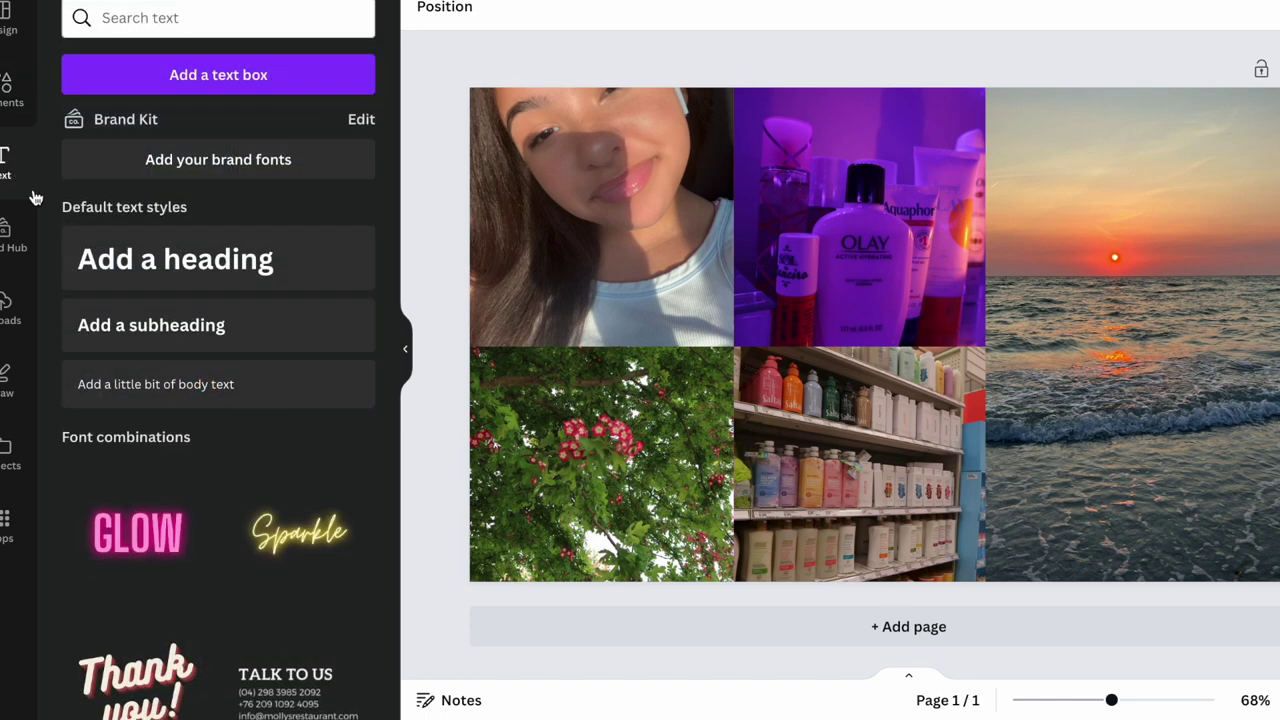
{"action": "left_click", "coordinate": [158, 287]}
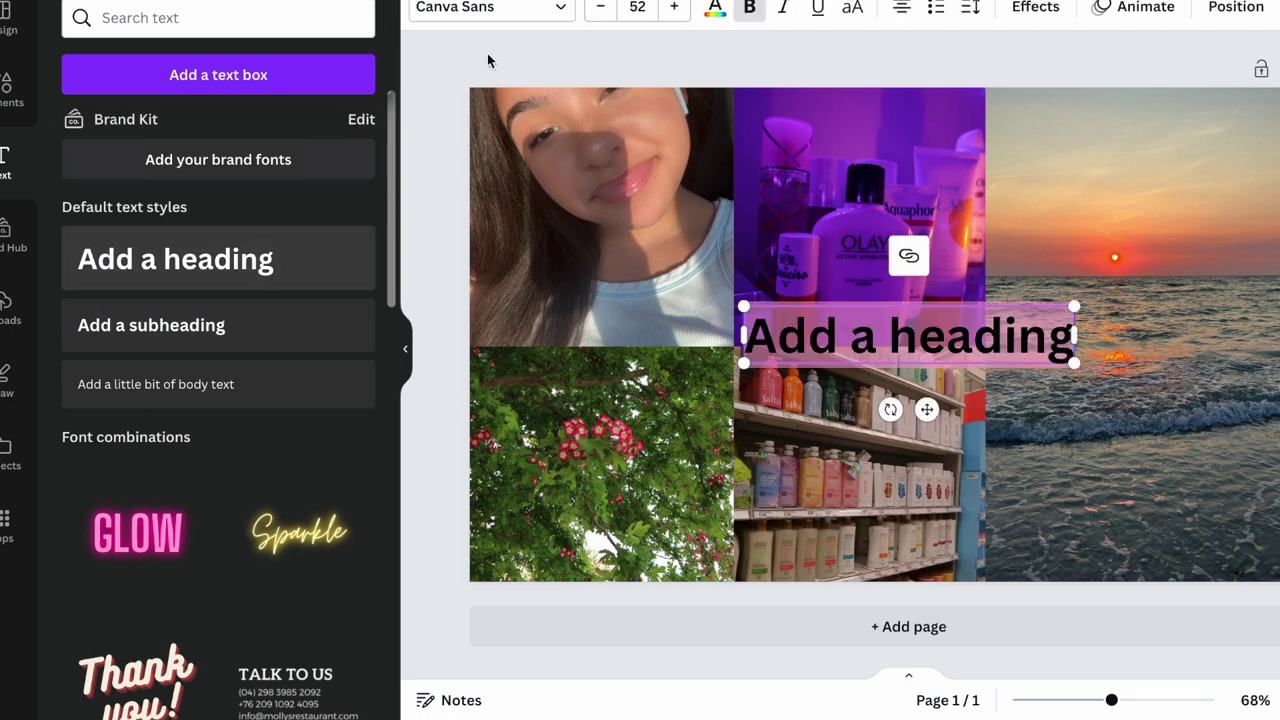
{"action": "left_click", "coordinate": [535, 12]}
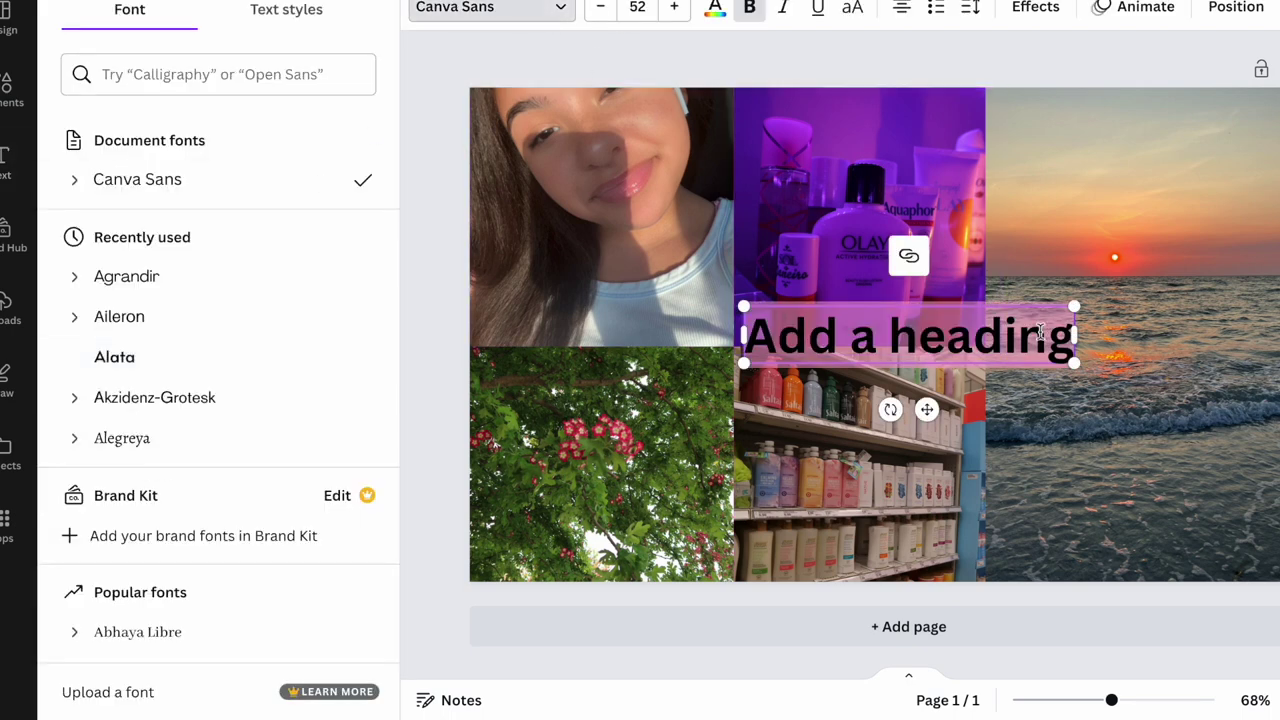
{"action": "left_click_drag", "start_coordinate": [1068, 346], "coordinate": [745, 340]}
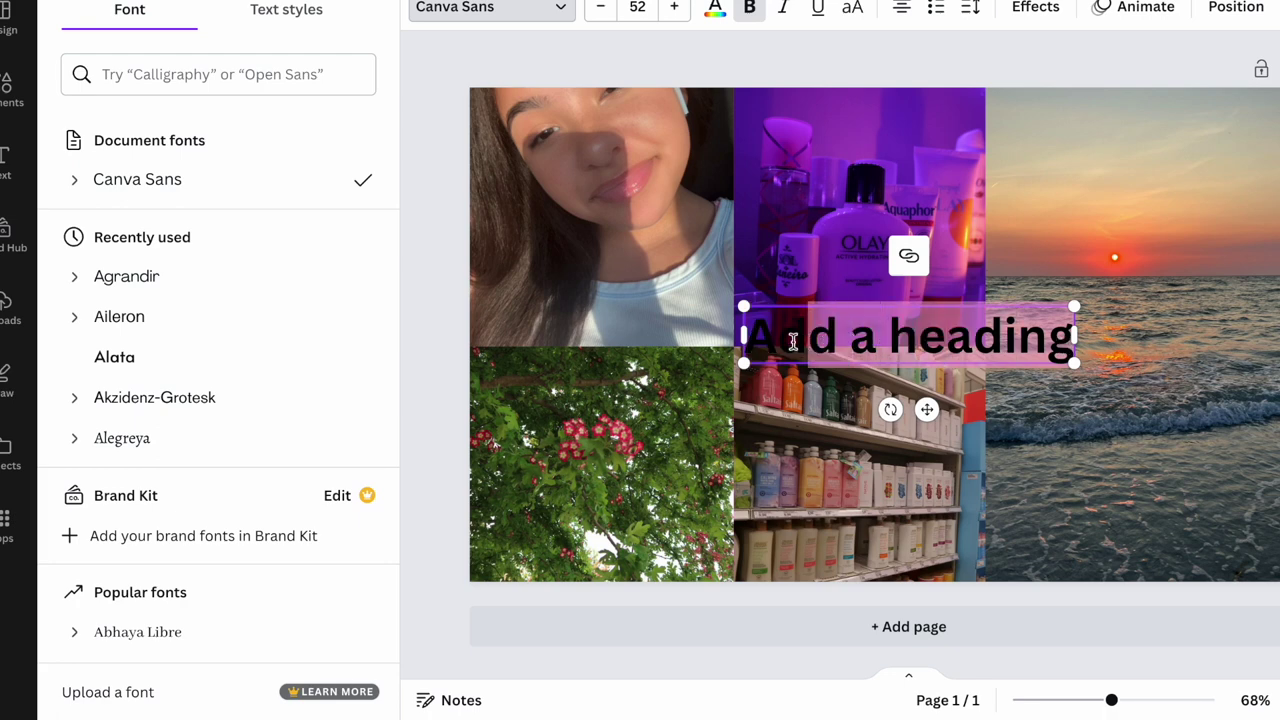
{"action": "key", "text": "BackSpace"}
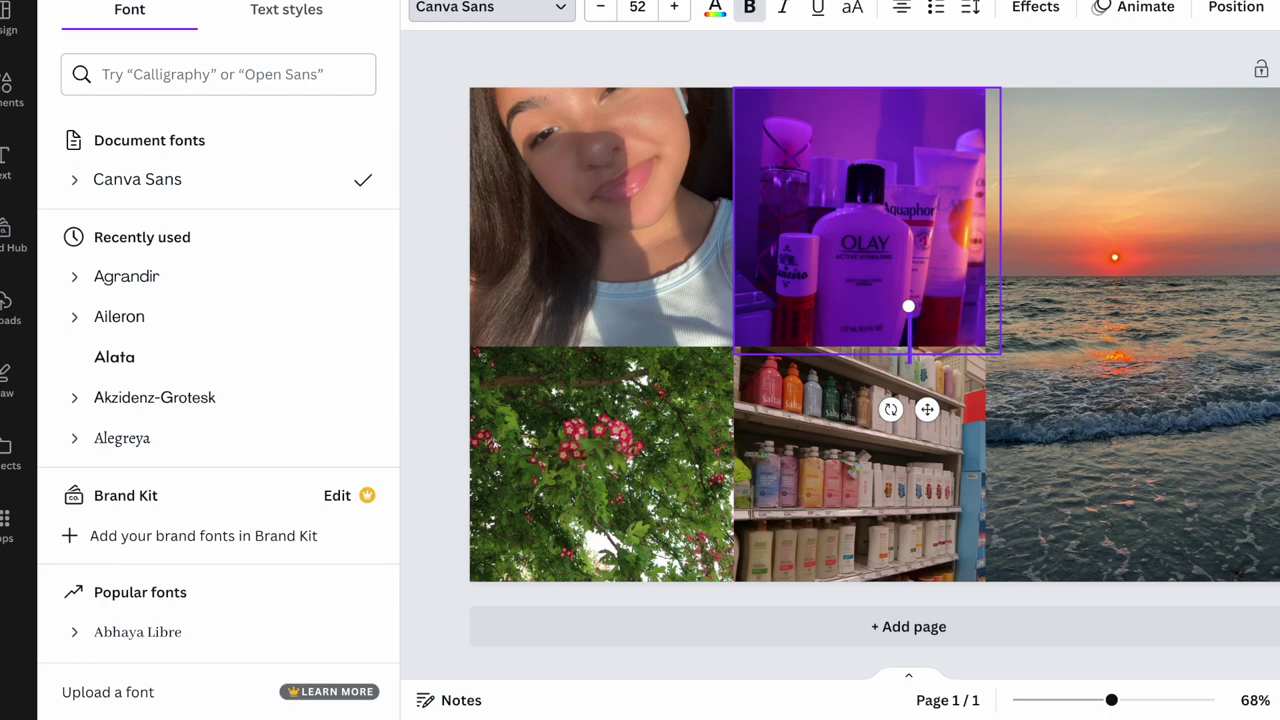
{"action": "type", "text": "Ni"}
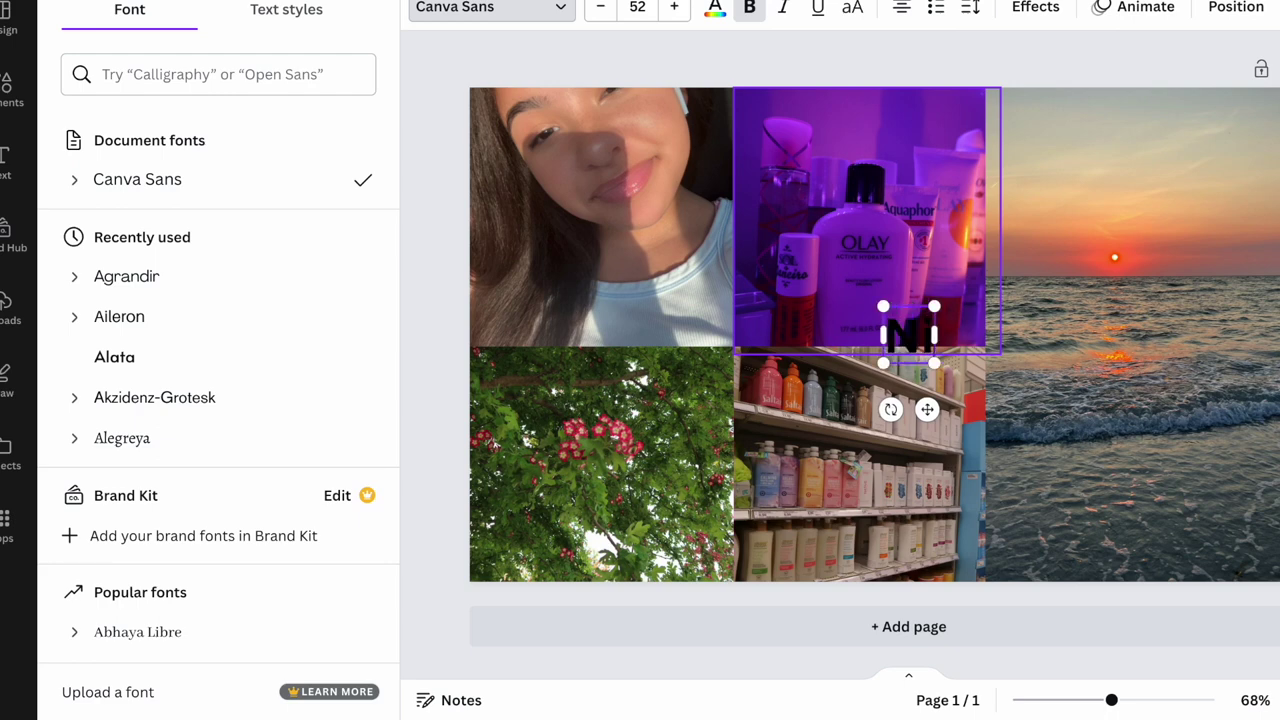
{"action": "type", "text": "ght rotui"}
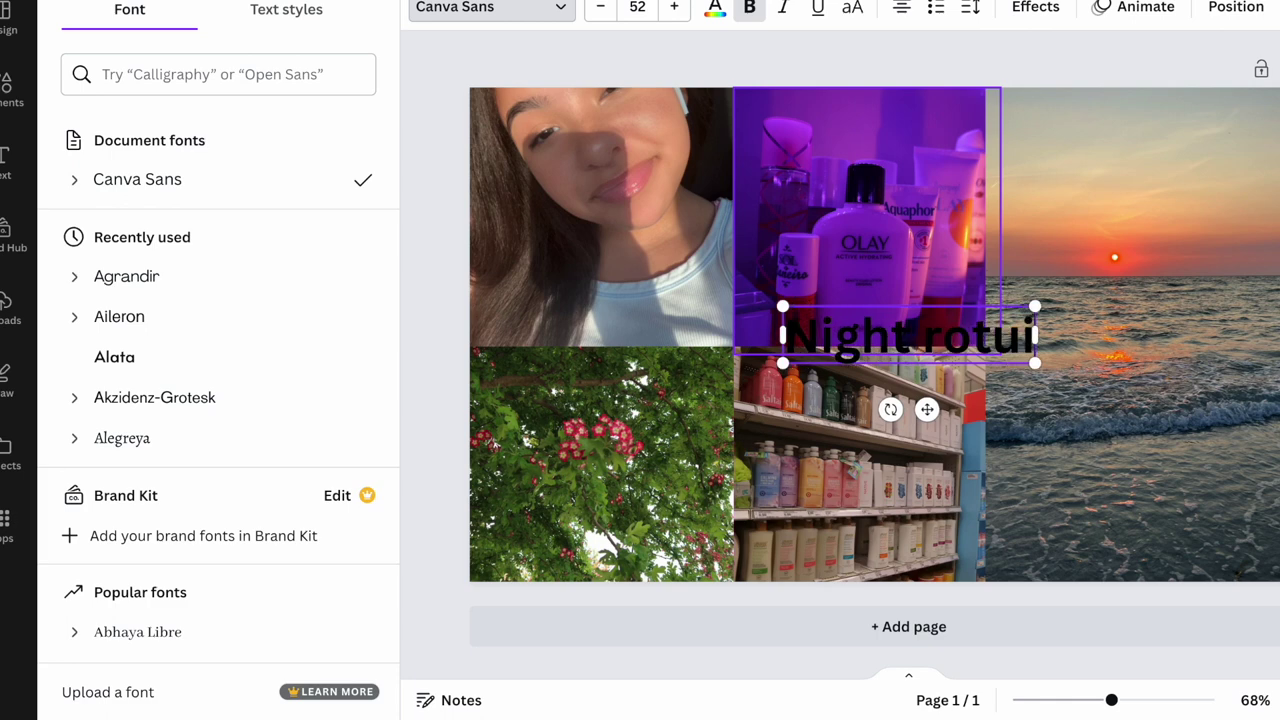
{"action": "type", "text": "ne"}
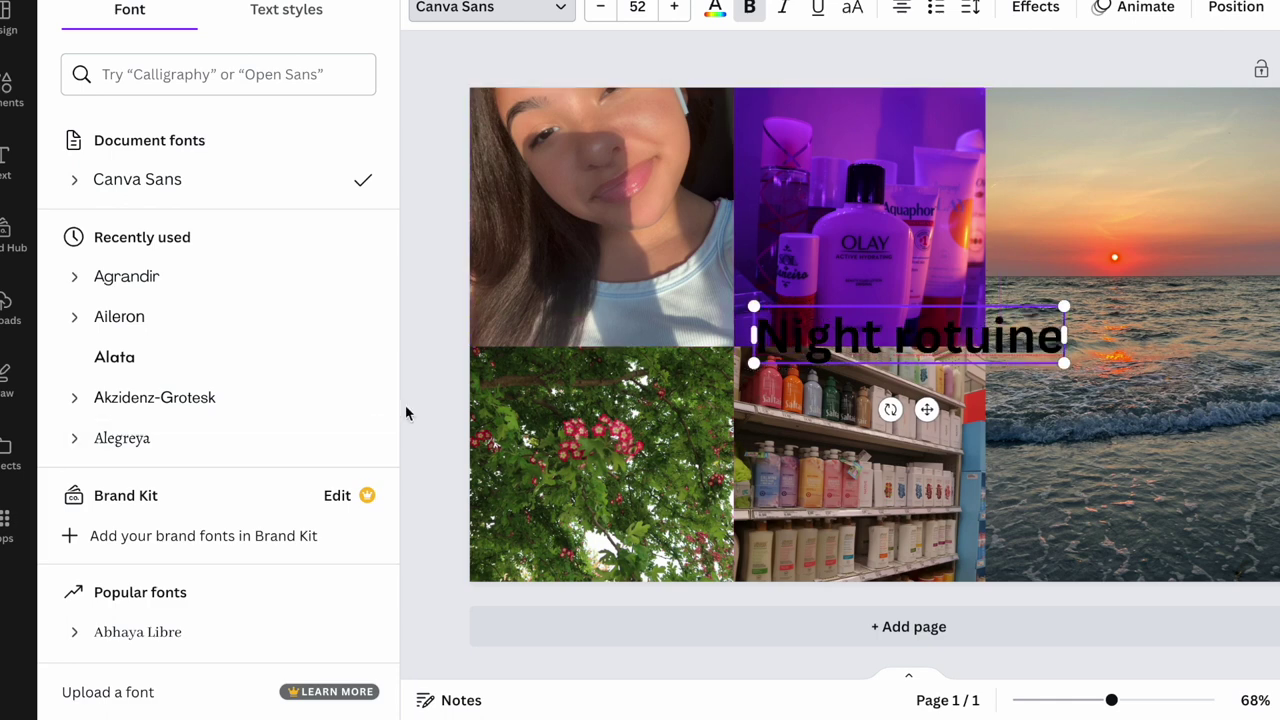
{"action": "scroll", "coordinate": [236, 518], "scroll_direction": "down", "scroll_amount": 2}
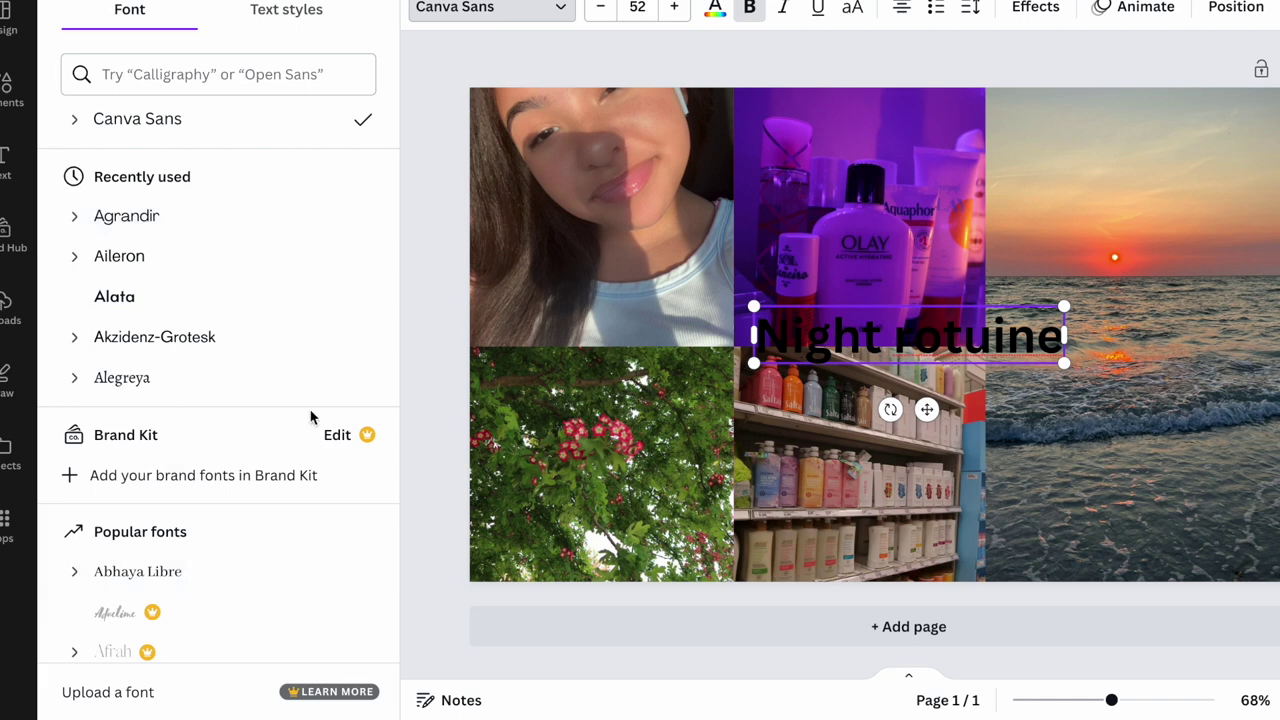
Try Bukhari Script and Bodoni FLF, then set the heading to Archivo Black, slightly larger.
{"action": "scroll", "coordinate": [309, 417], "scroll_direction": "down", "scroll_amount": 3}
{"action": "scroll", "coordinate": [312, 417], "scroll_direction": "down", "scroll_amount": 5}
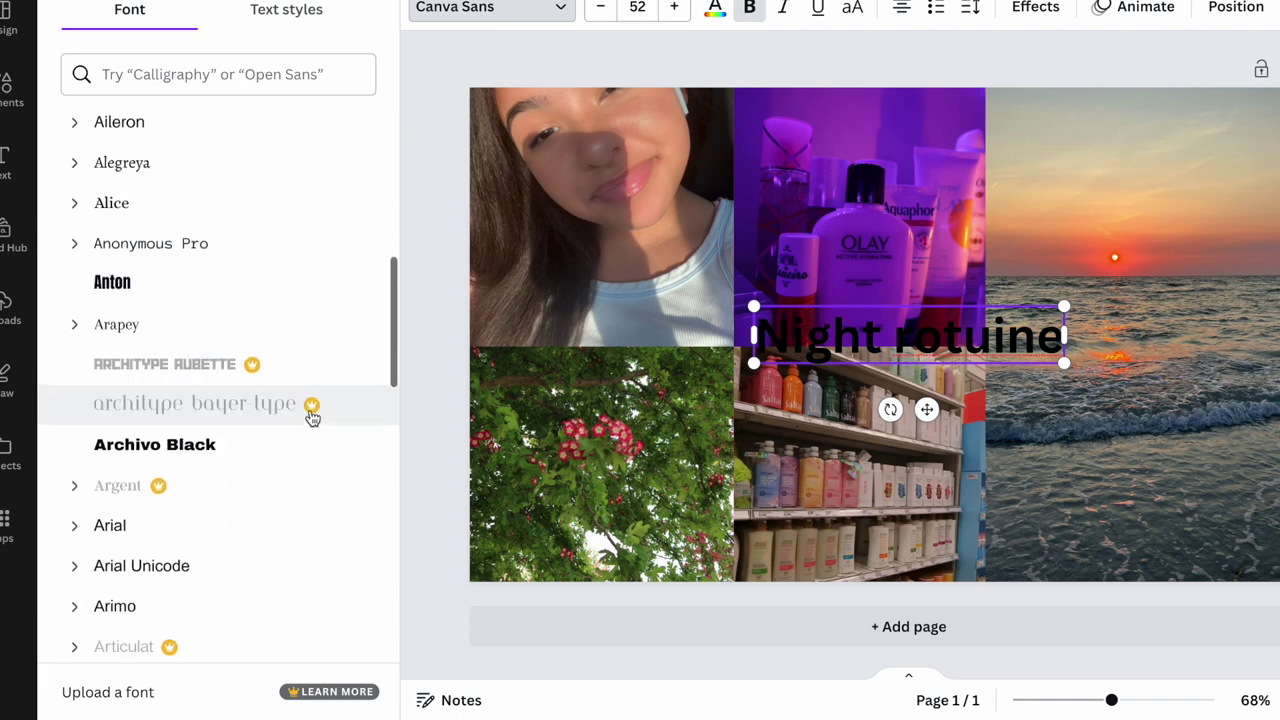
{"action": "left_click", "coordinate": [231, 433]}
{"action": "scroll", "coordinate": [174, 368], "scroll_direction": "down", "scroll_amount": 10}
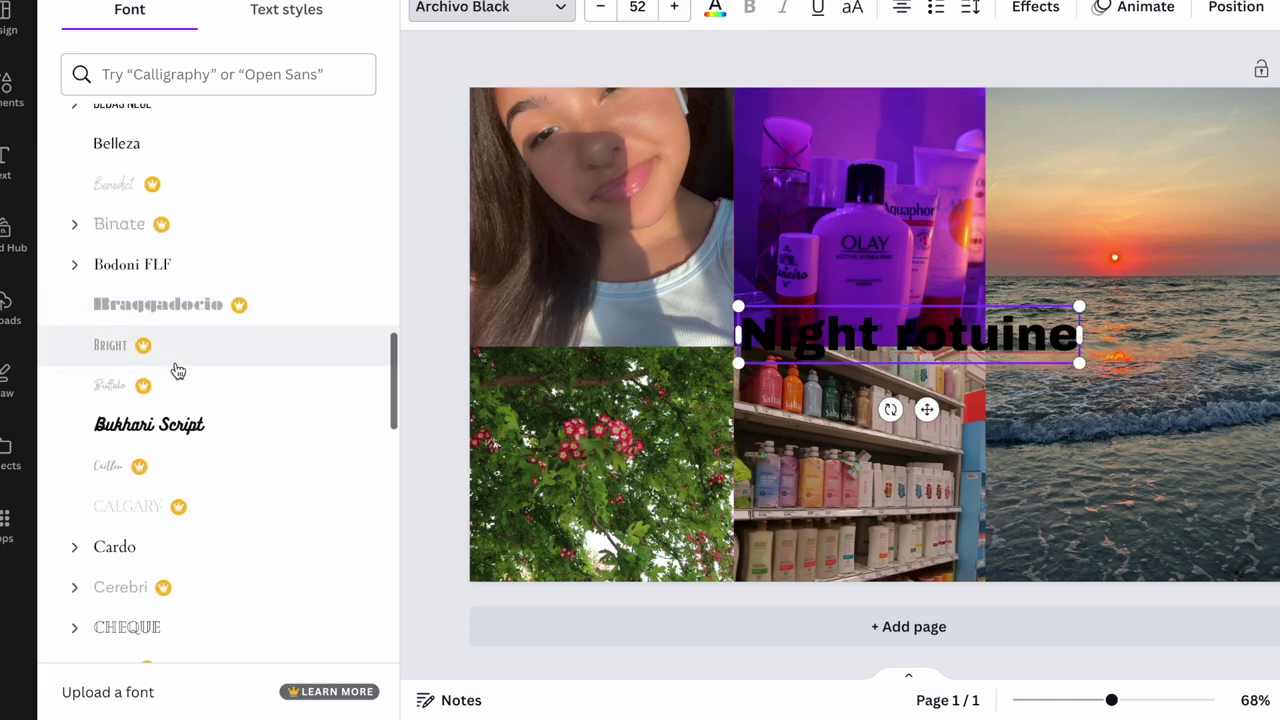
{"action": "left_click", "coordinate": [180, 421]}
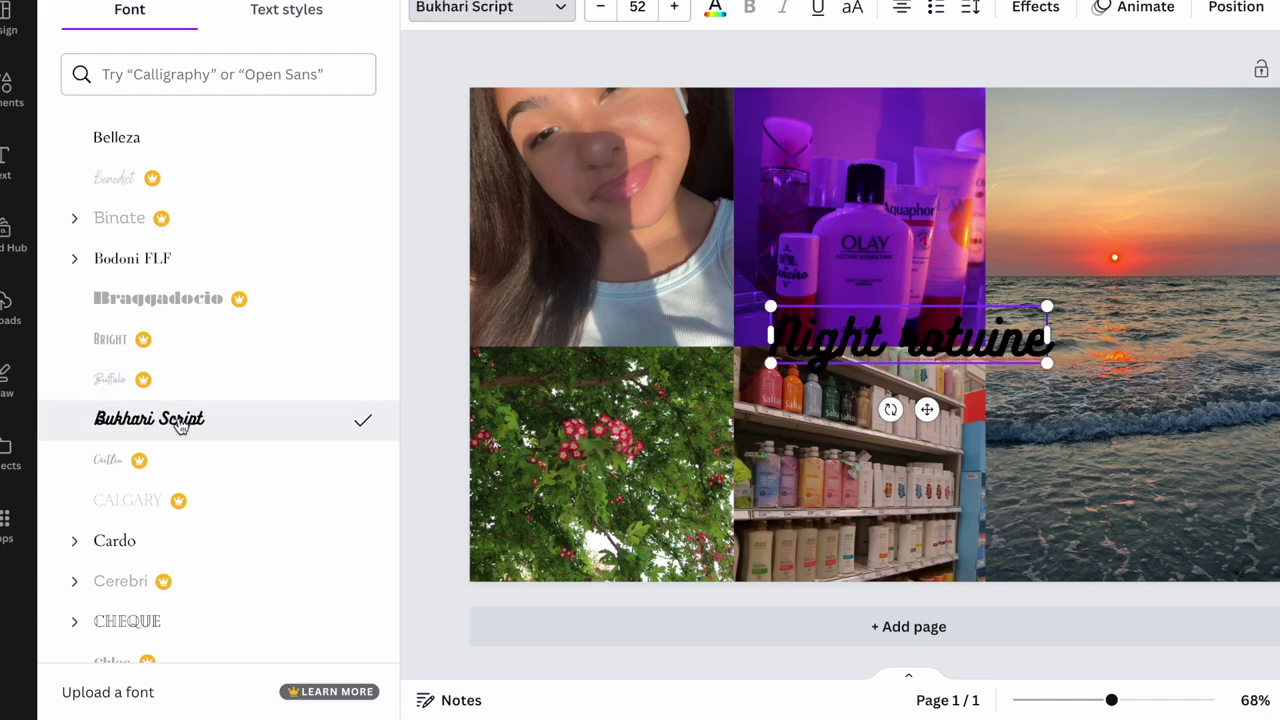
{"action": "scroll", "coordinate": [258, 210], "scroll_direction": "down", "scroll_amount": 1}
{"action": "left_click", "coordinate": [260, 210]}
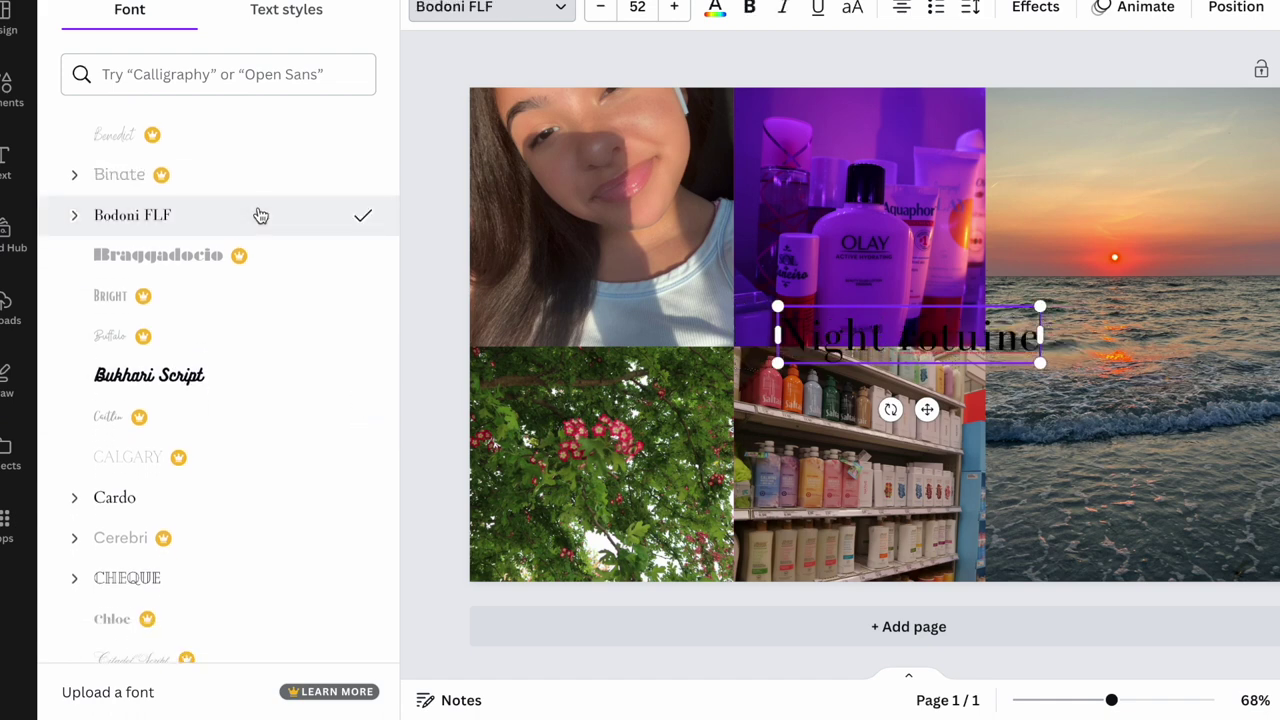
{"action": "scroll", "coordinate": [260, 212], "scroll_direction": "up", "scroll_amount": 1}
{"action": "scroll", "coordinate": [260, 214], "scroll_direction": "up", "scroll_amount": 4}
{"action": "scroll", "coordinate": [258, 215], "scroll_direction": "up", "scroll_amount": 8}
{"action": "scroll", "coordinate": [245, 340], "scroll_direction": "up", "scroll_amount": 1}
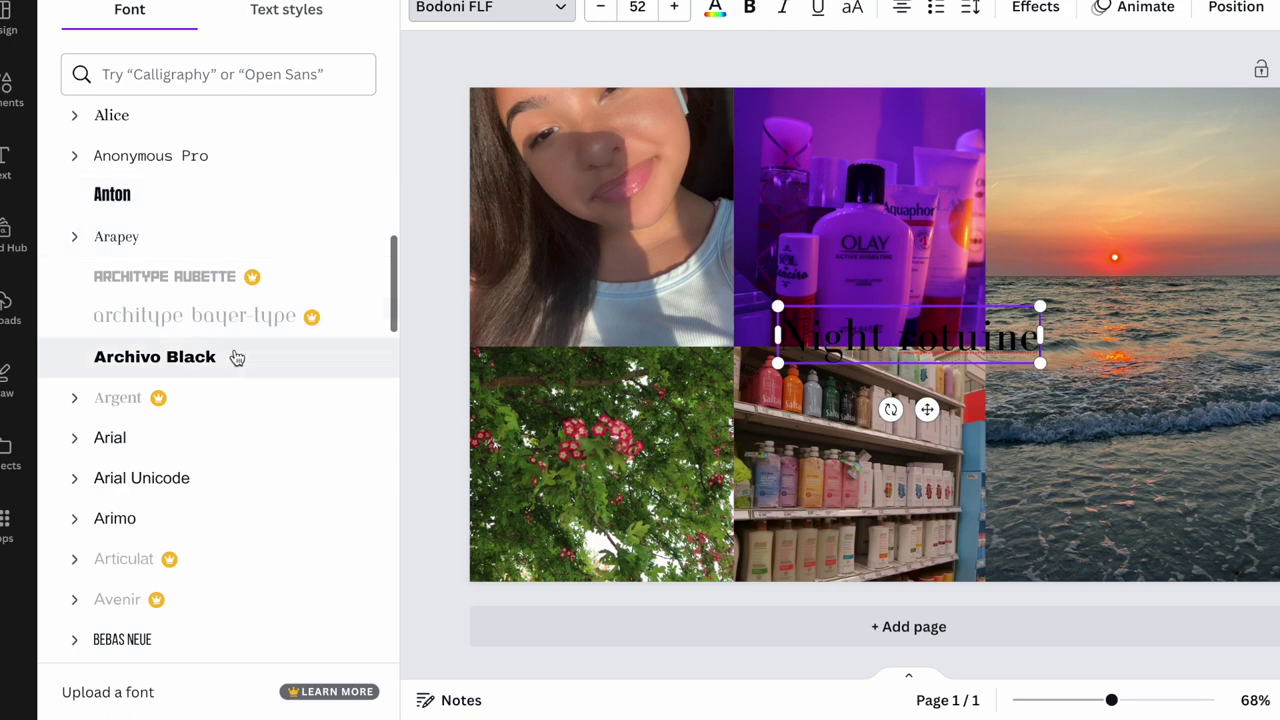
{"action": "left_click", "coordinate": [240, 357]}
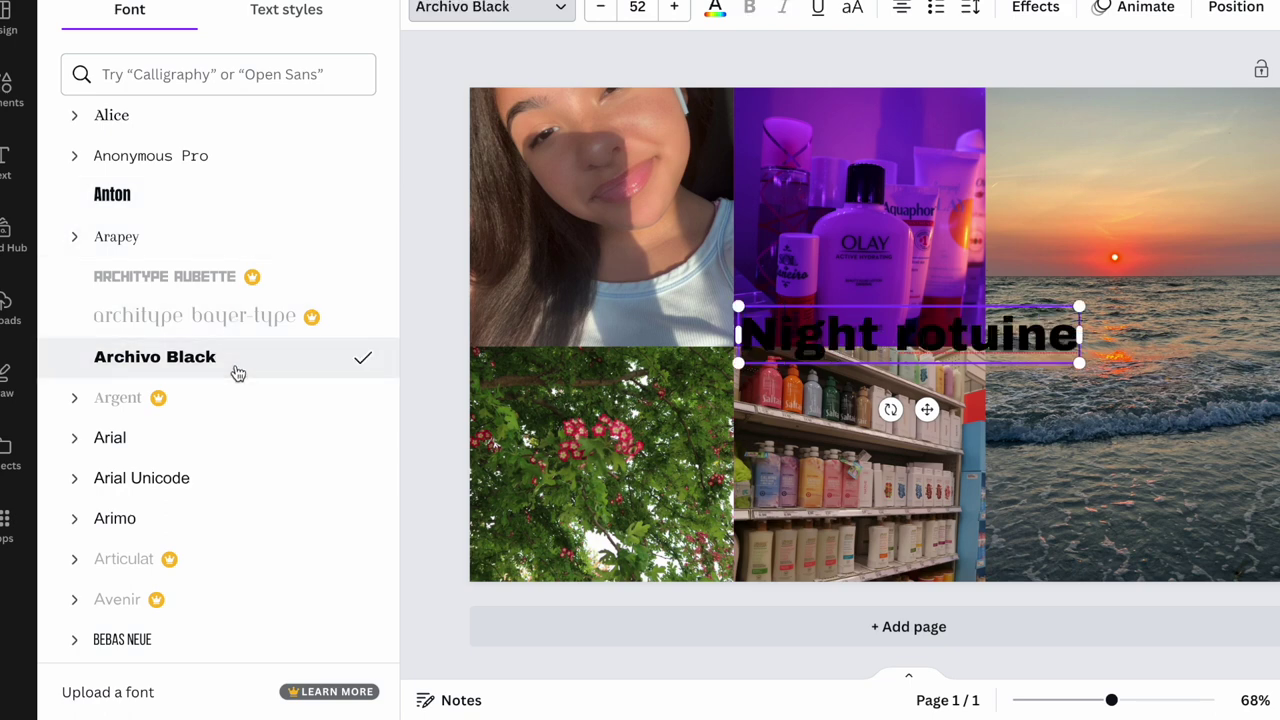
{"action": "left_click", "coordinate": [674, 7]}
{"action": "left_click", "coordinate": [674, 7]}
Colour all the heading text custom hot pink #FF00AF.
{"action": "left_click", "coordinate": [715, 8]}
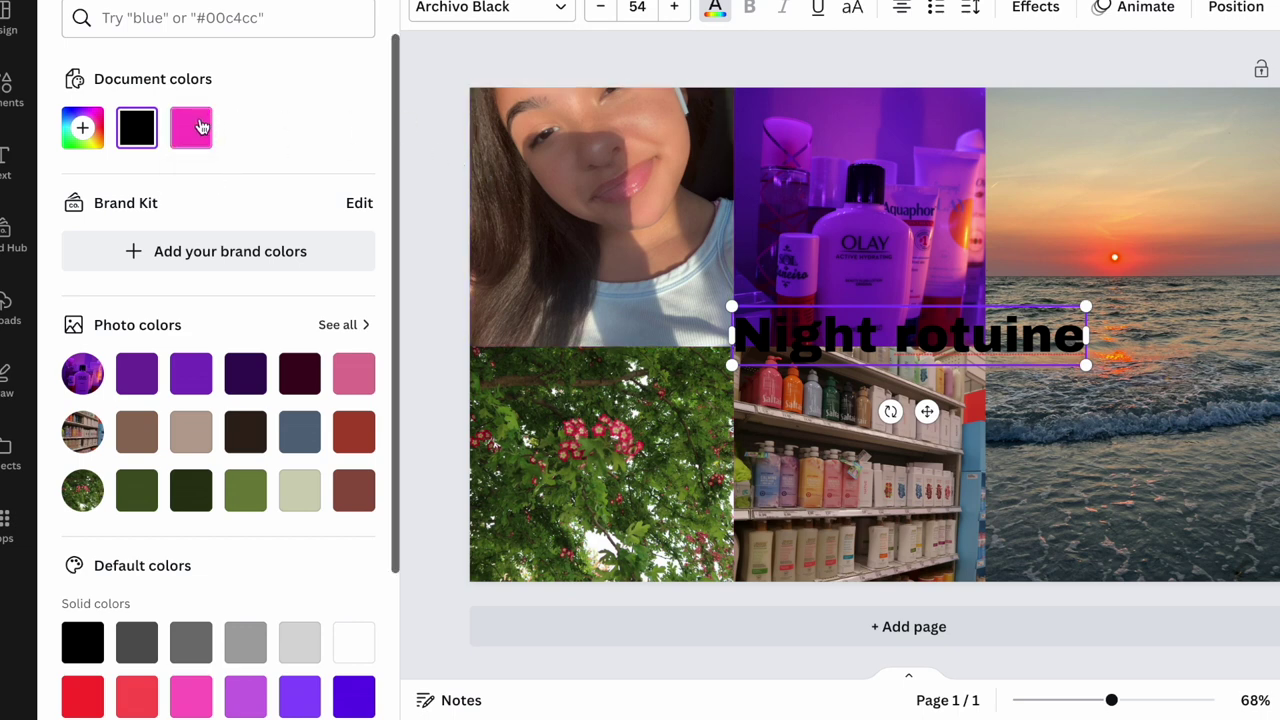
{"action": "left_click", "coordinate": [200, 126]}
{"action": "left_click", "coordinate": [166, 686]}
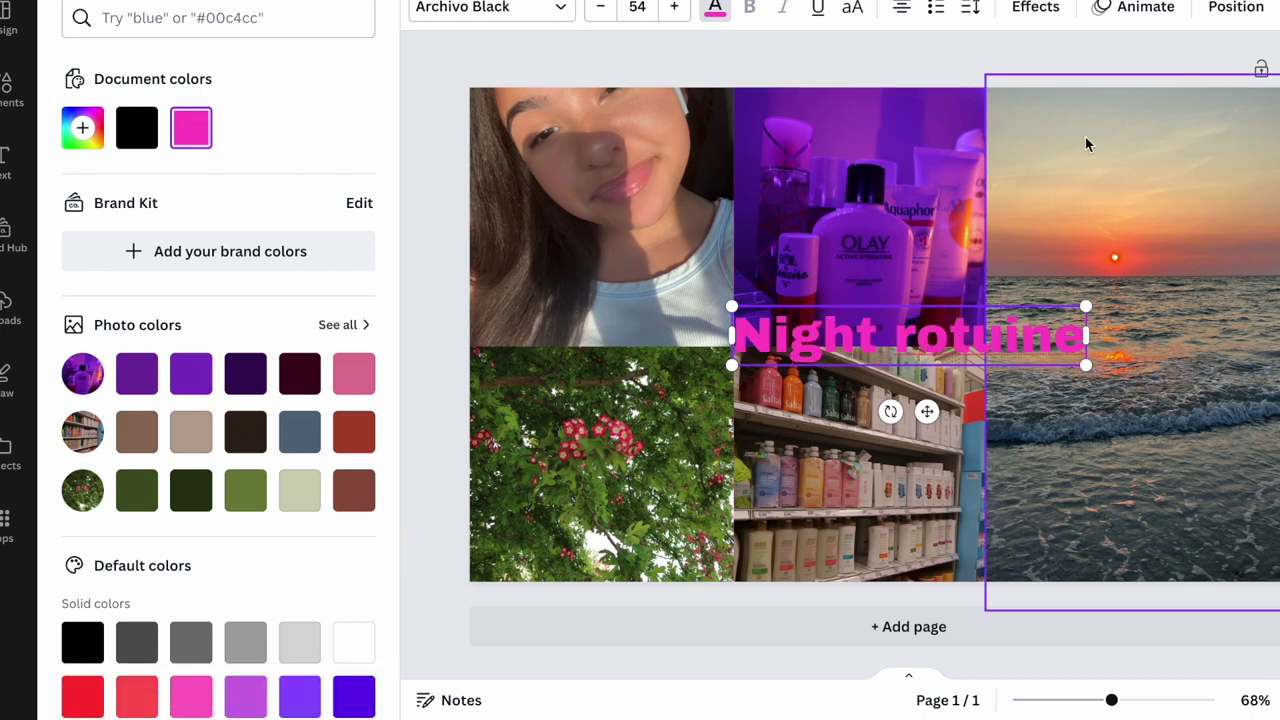
{"action": "left_click", "coordinate": [82, 130]}
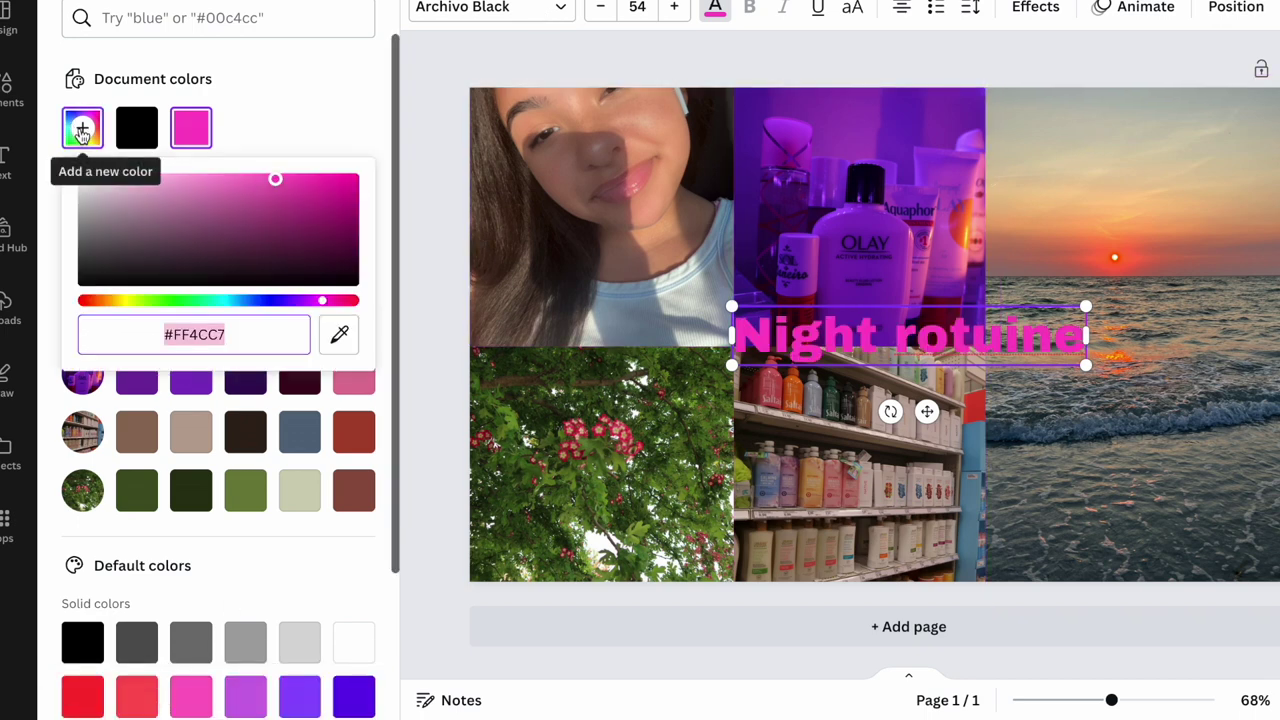
{"action": "left_click_drag", "start_coordinate": [306, 197], "coordinate": [400, 157]}
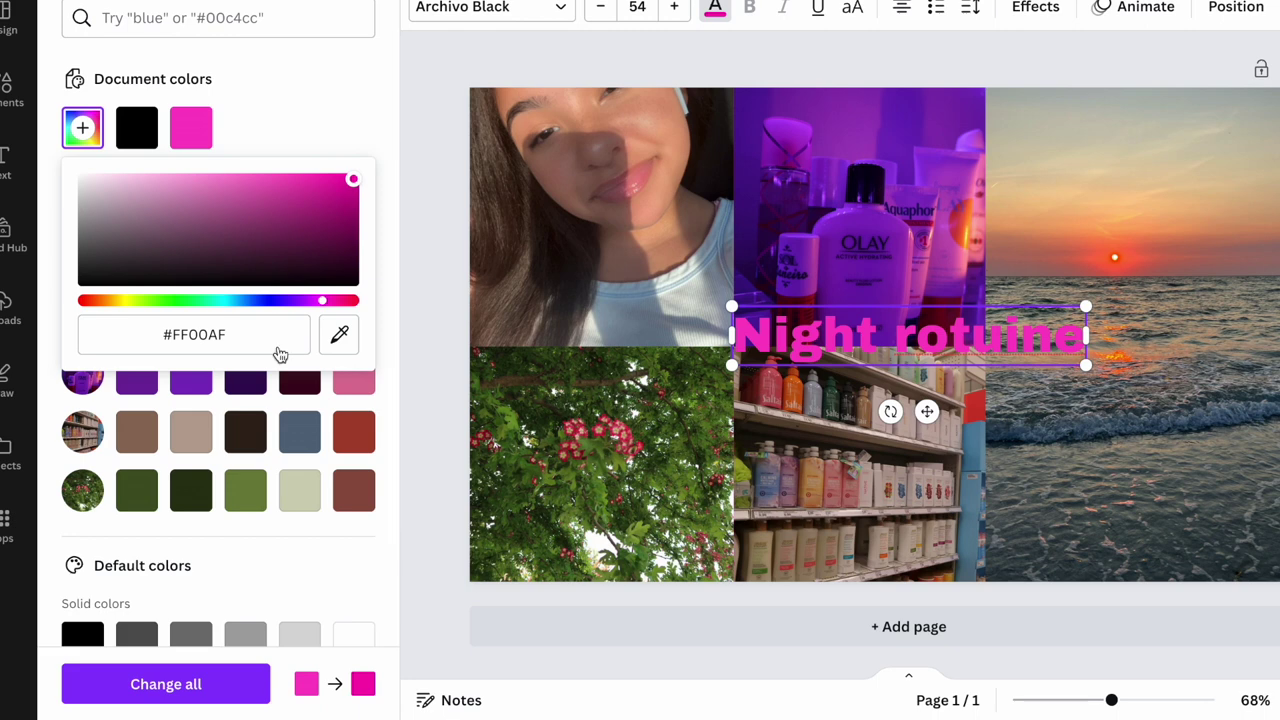
{"action": "left_click", "coordinate": [152, 686]}
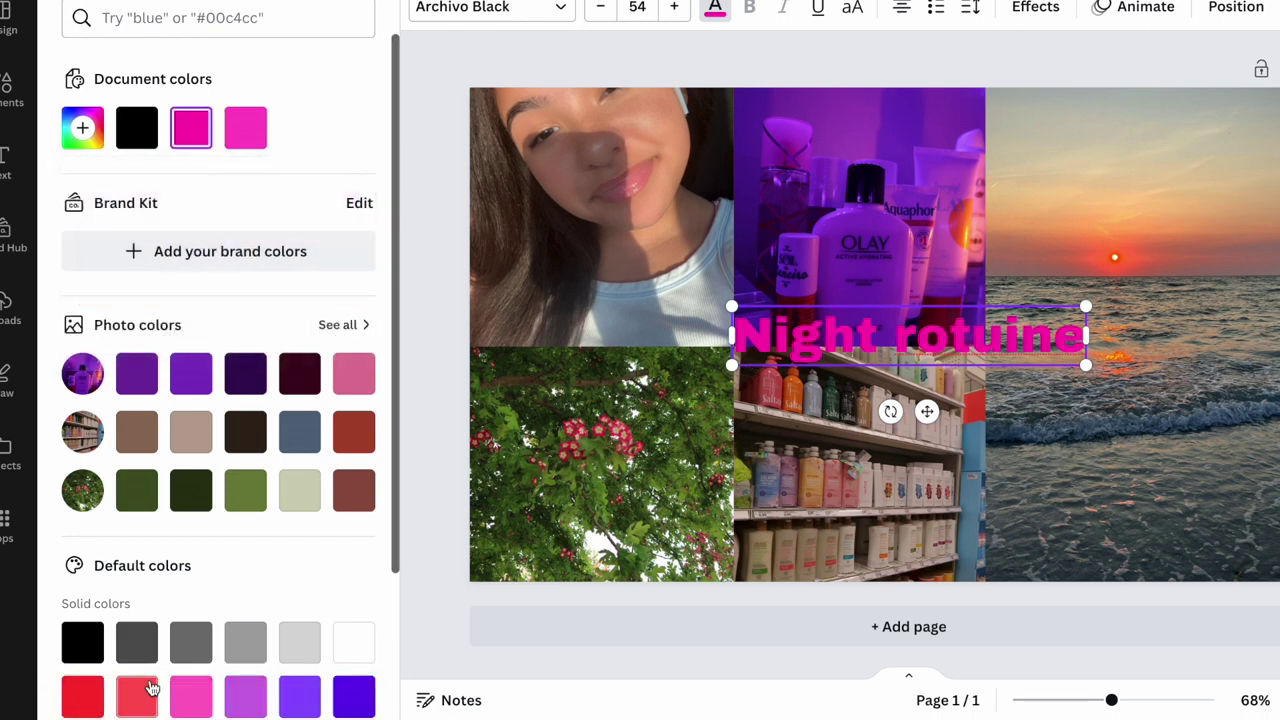
{"action": "left_click", "coordinate": [1062, 12]}
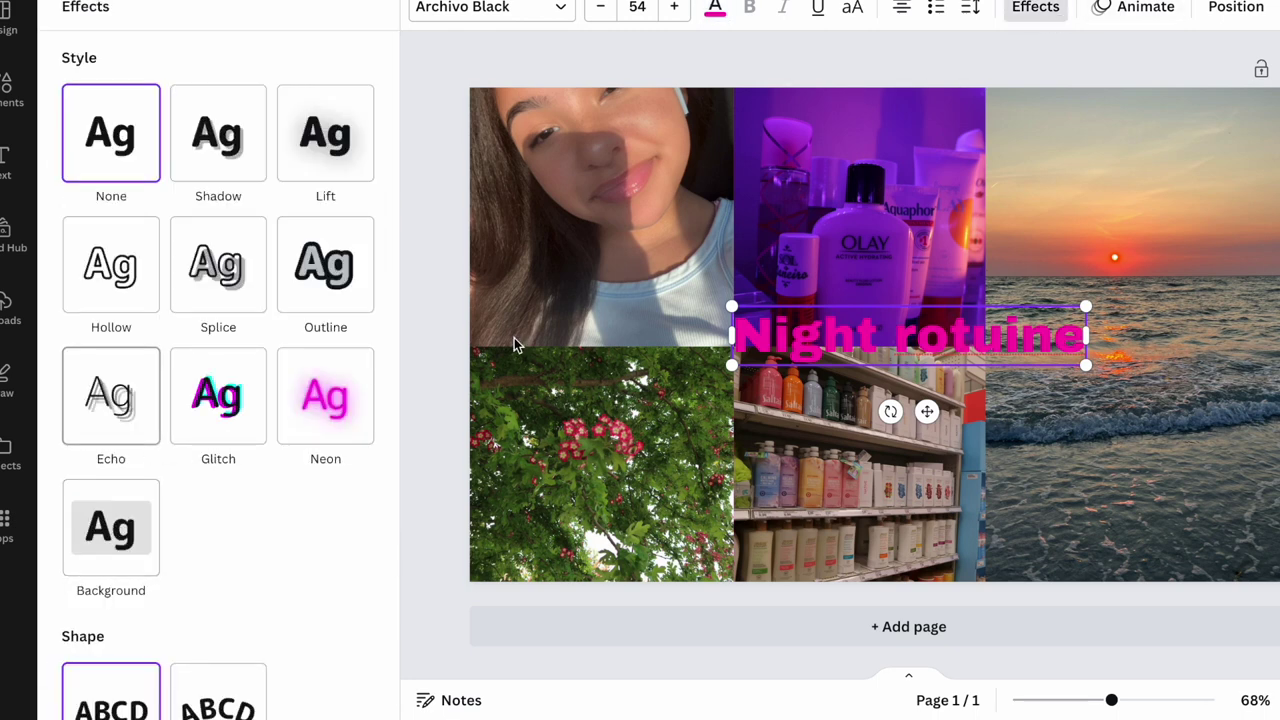
Try a Neon glow on the heading, then apply Lift at intensity 100.
{"action": "left_click", "coordinate": [314, 429]}
{"action": "mouse_move", "coordinate": [225, 521]}
{"action": "left_mouse_down"}
{"action": "mouse_move", "coordinate": [208, 487]}
{"action": "mouse_move", "coordinate": [228, 487]}
{"action": "left_mouse_up"}
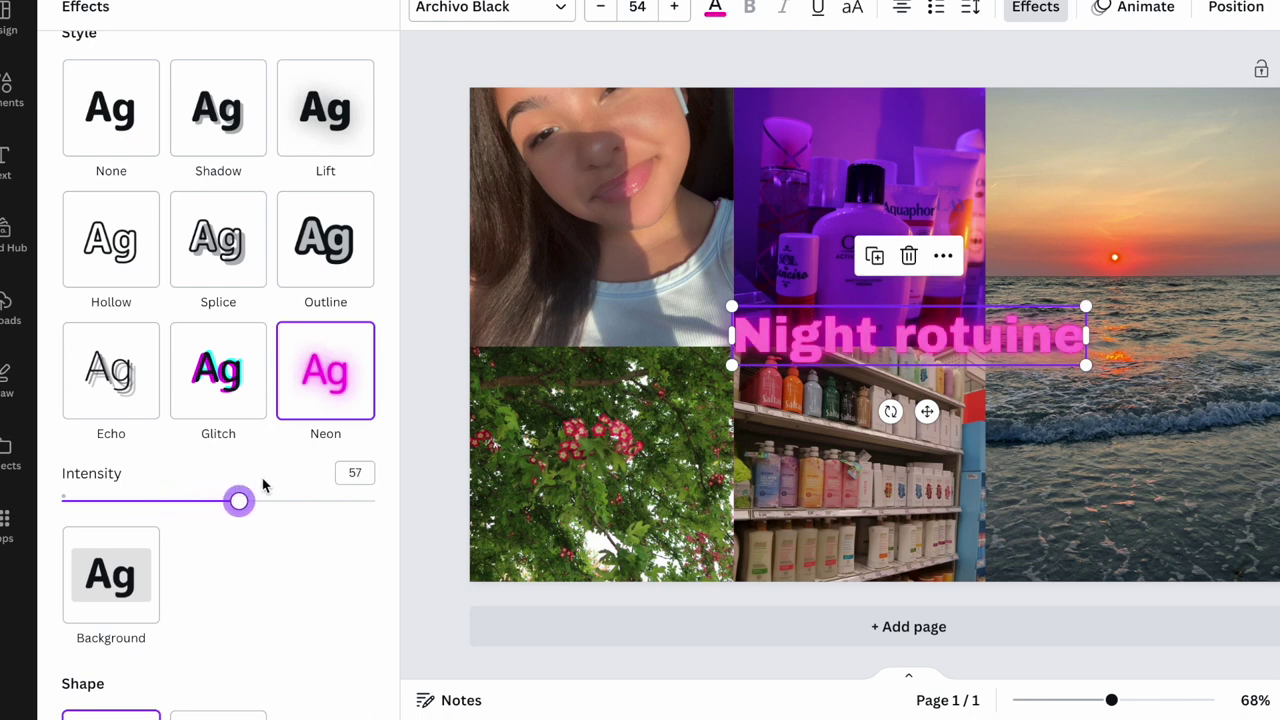
{"action": "scroll", "coordinate": [263, 486], "scroll_direction": "down", "scroll_amount": 2}
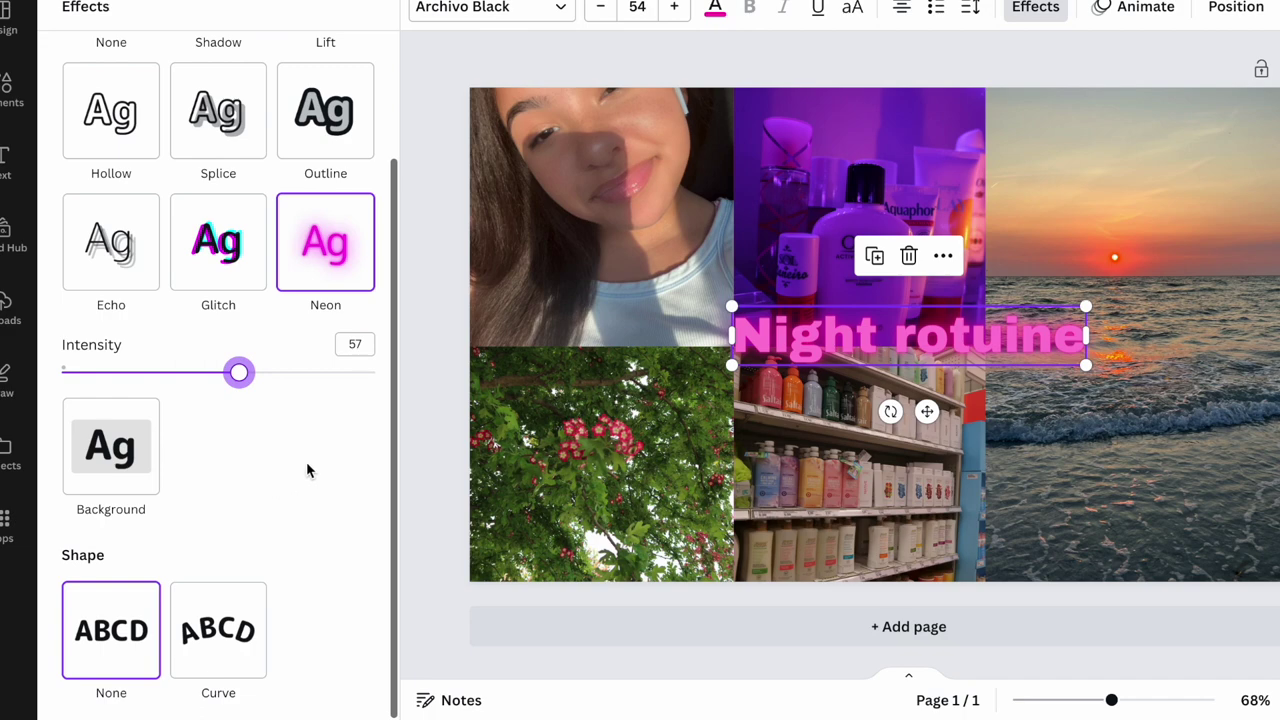
{"action": "left_click", "coordinate": [1135, 7]}
{"action": "left_click", "coordinate": [1033, 8]}
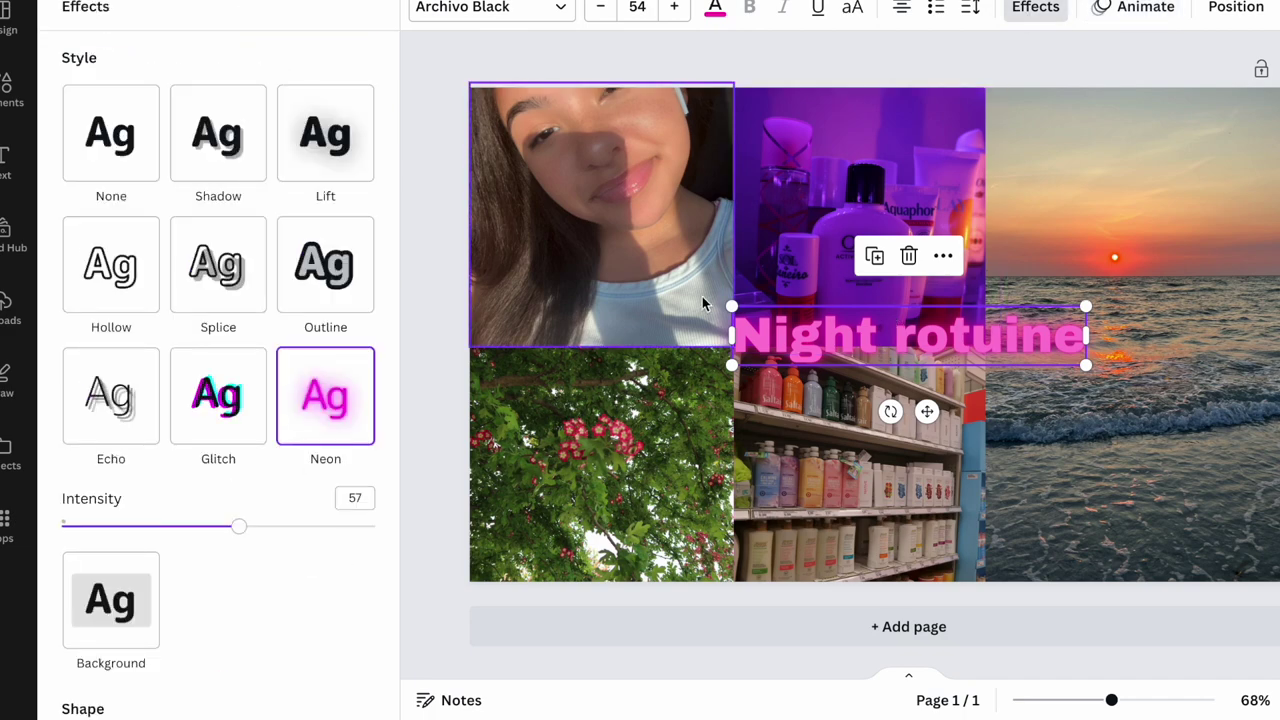
{"action": "left_click", "coordinate": [337, 135]}
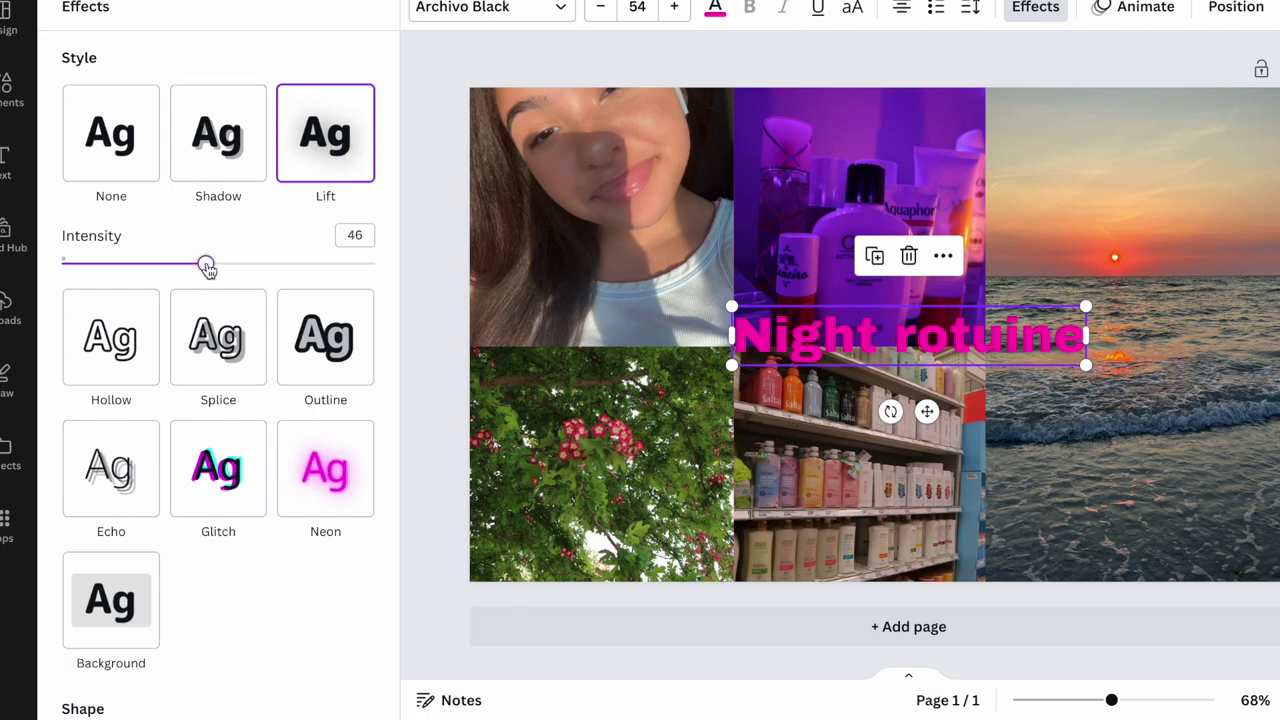
{"action": "left_click_drag", "start_coordinate": [206, 266], "coordinate": [372, 264]}
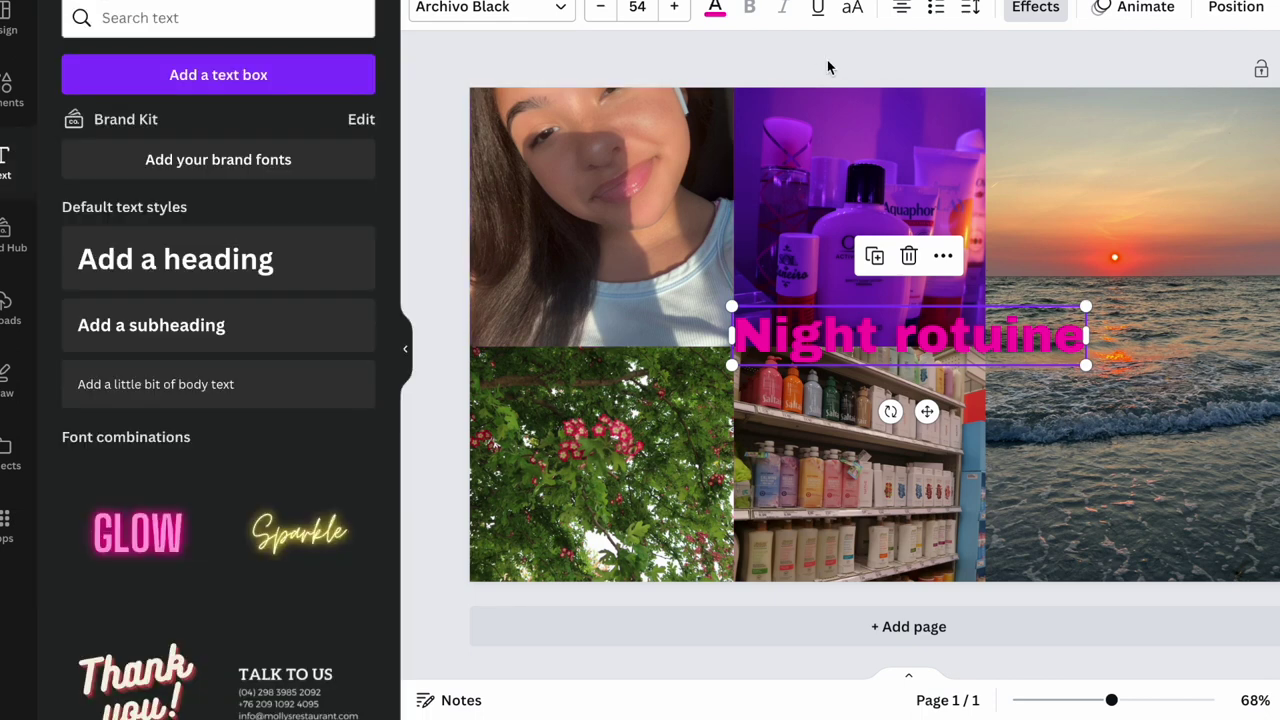
Deselect the heading and browse the Elements library.
{"action": "left_click", "coordinate": [632, 63]}
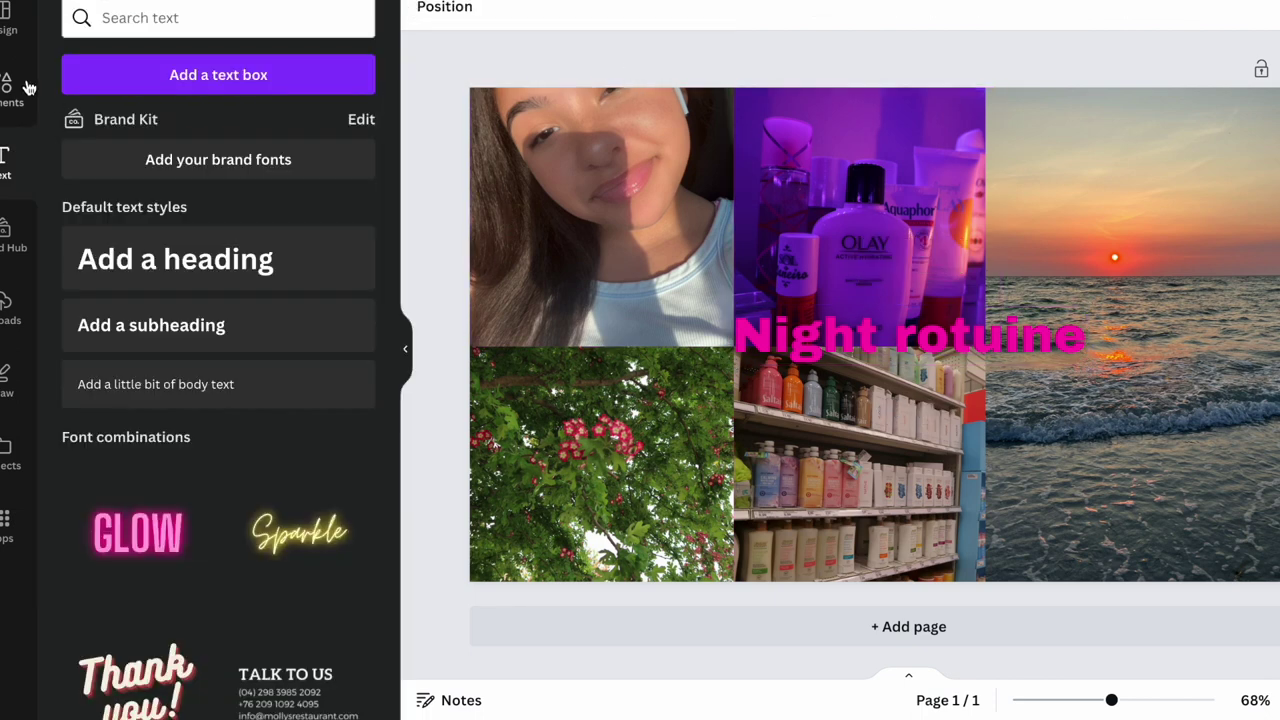
{"action": "left_click", "coordinate": [9, 28]}
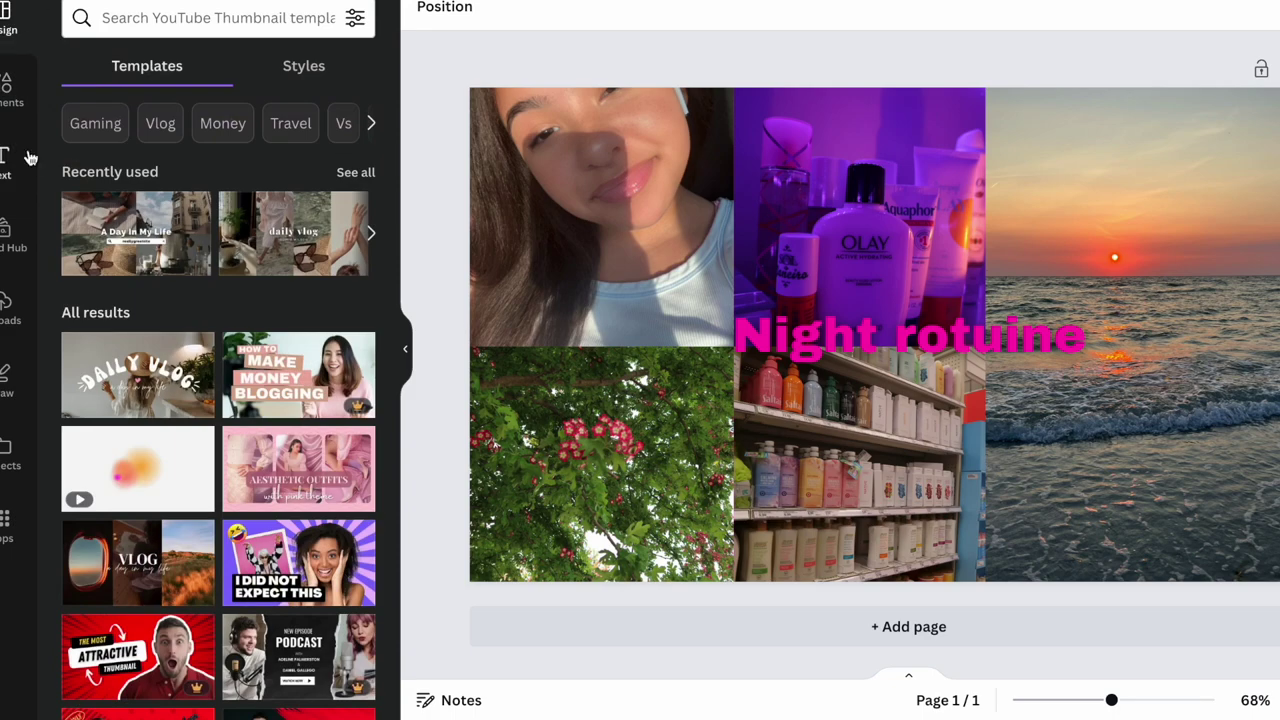
{"action": "left_click", "coordinate": [8, 88]}
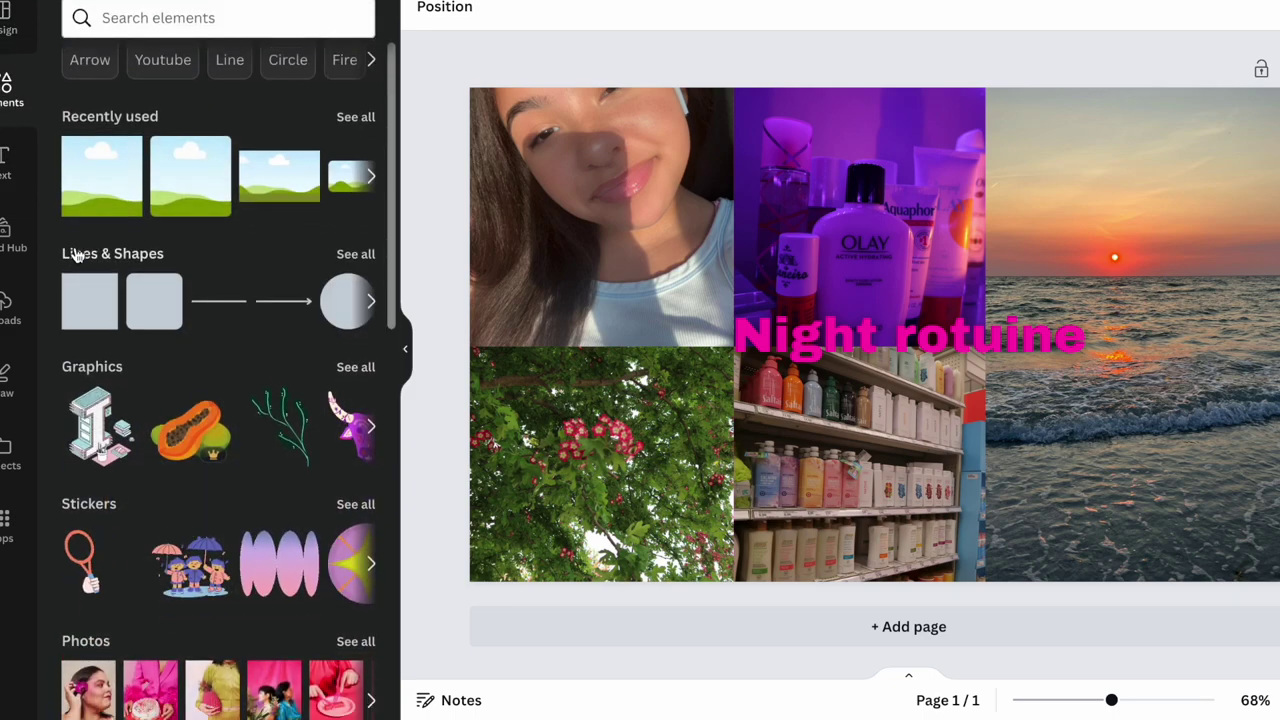
{"action": "scroll", "coordinate": [77, 250], "scroll_direction": "down", "scroll_amount": 5}
{"action": "scroll", "coordinate": [76, 240], "scroll_direction": "down", "scroll_amount": 3}
{"action": "scroll", "coordinate": [76, 230], "scroll_direction": "down", "scroll_amount": 5}
{"action": "scroll", "coordinate": [75, 214], "scroll_direction": "down", "scroll_amount": 5}
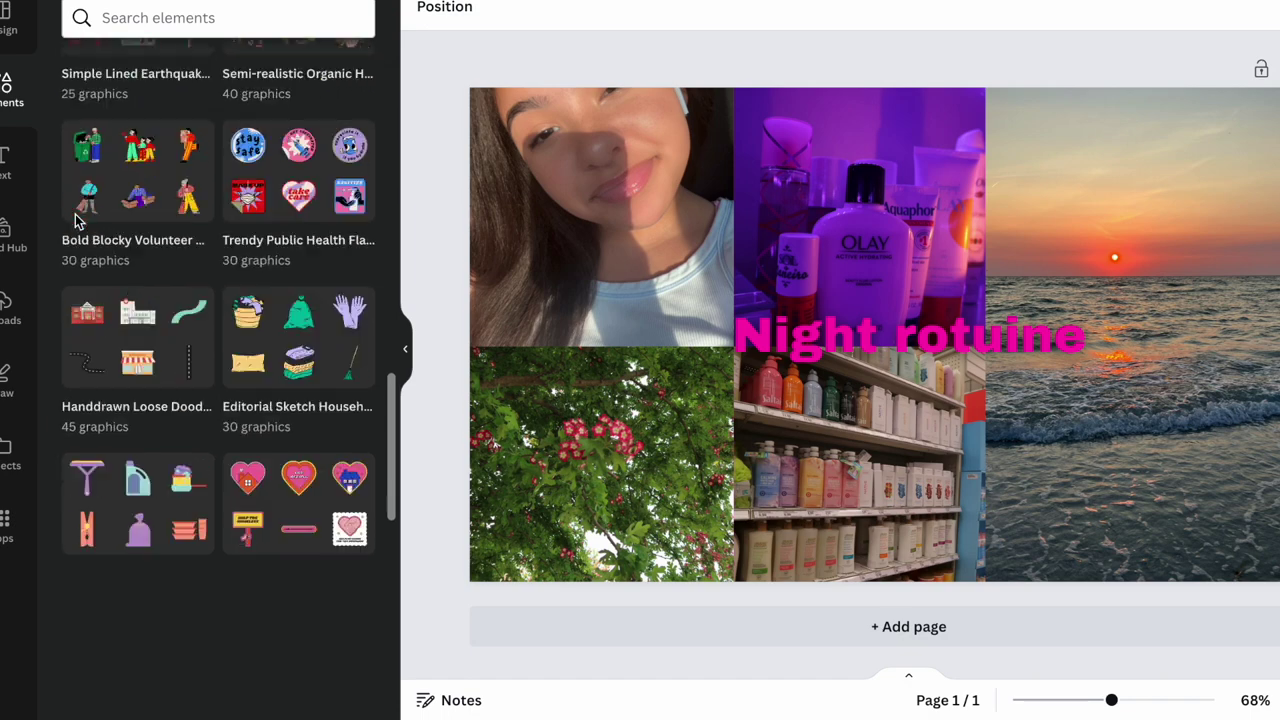
{"action": "scroll", "coordinate": [75, 214], "scroll_direction": "up", "scroll_amount": 10}
{"action": "scroll", "coordinate": [75, 214], "scroll_direction": "up", "scroll_amount": 2}
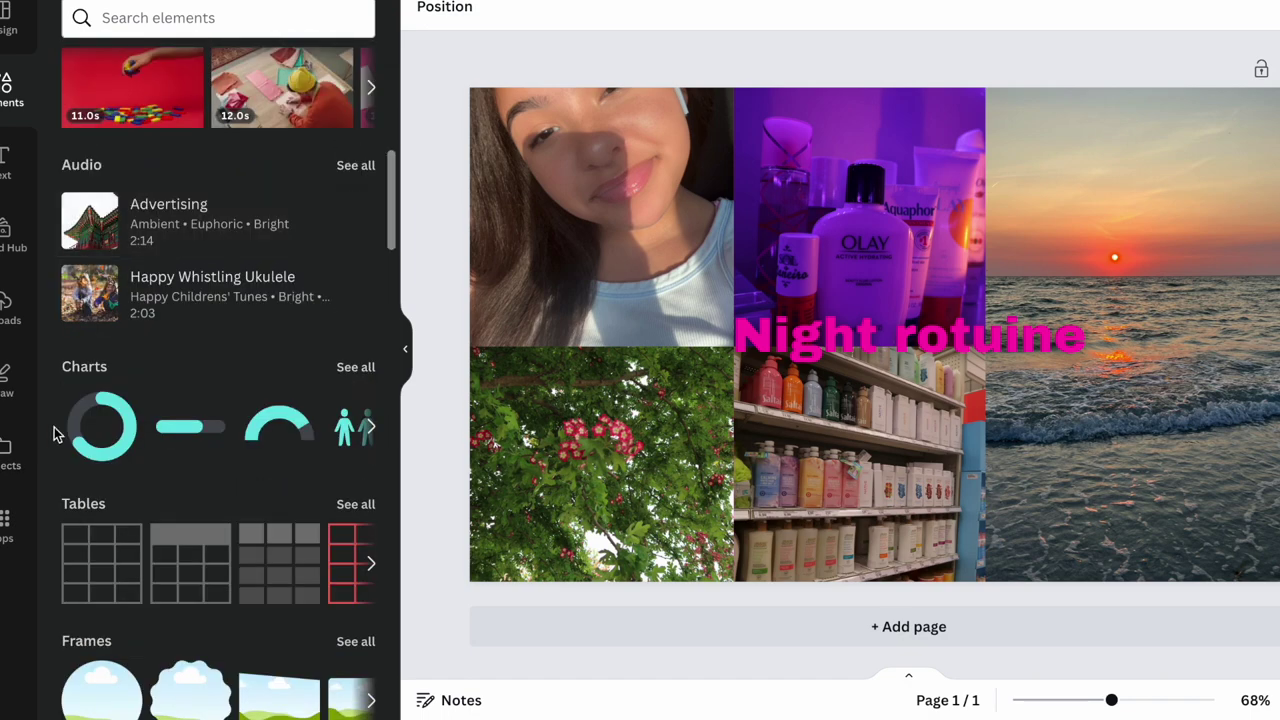
{"action": "scroll", "coordinate": [55, 422], "scroll_direction": "up", "scroll_amount": 6}
{"action": "scroll", "coordinate": [160, 400], "scroll_direction": "up", "scroll_amount": 2}
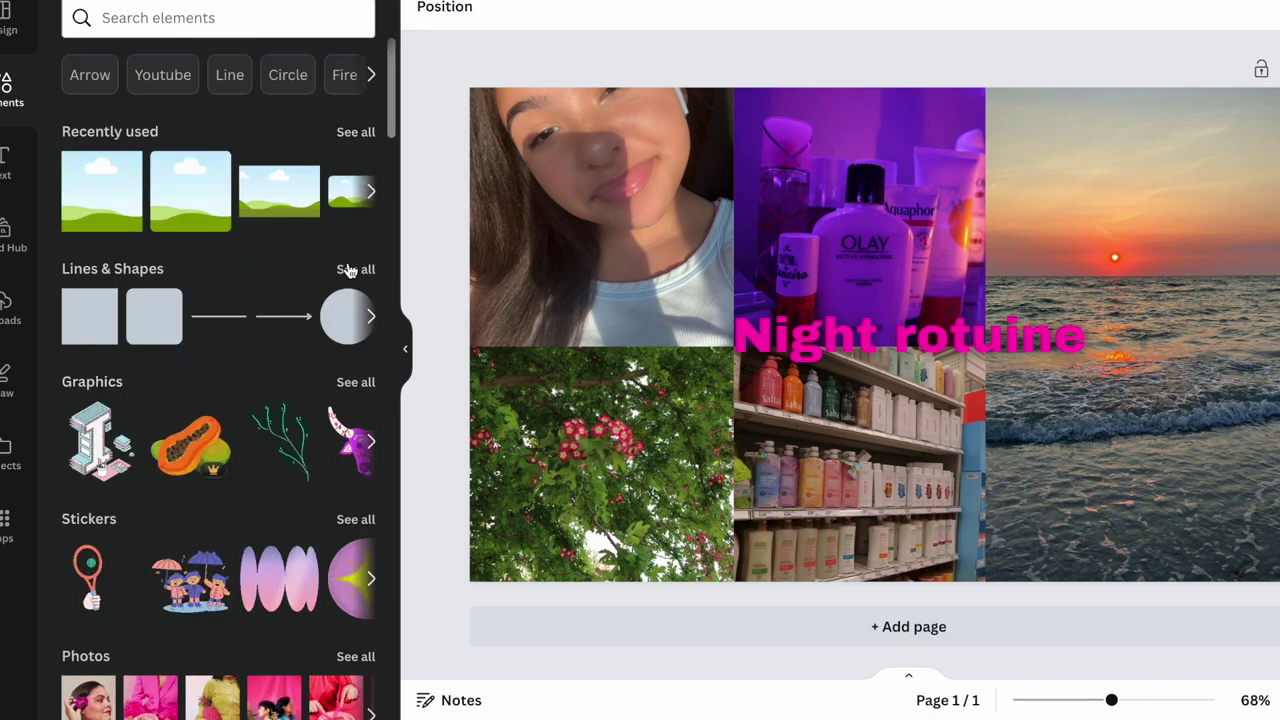
Search the element library for 'hearts'.
{"action": "left_click", "coordinate": [257, 17]}
{"action": "type", "text": "a"}
{"action": "key", "text": "BackSpace"}
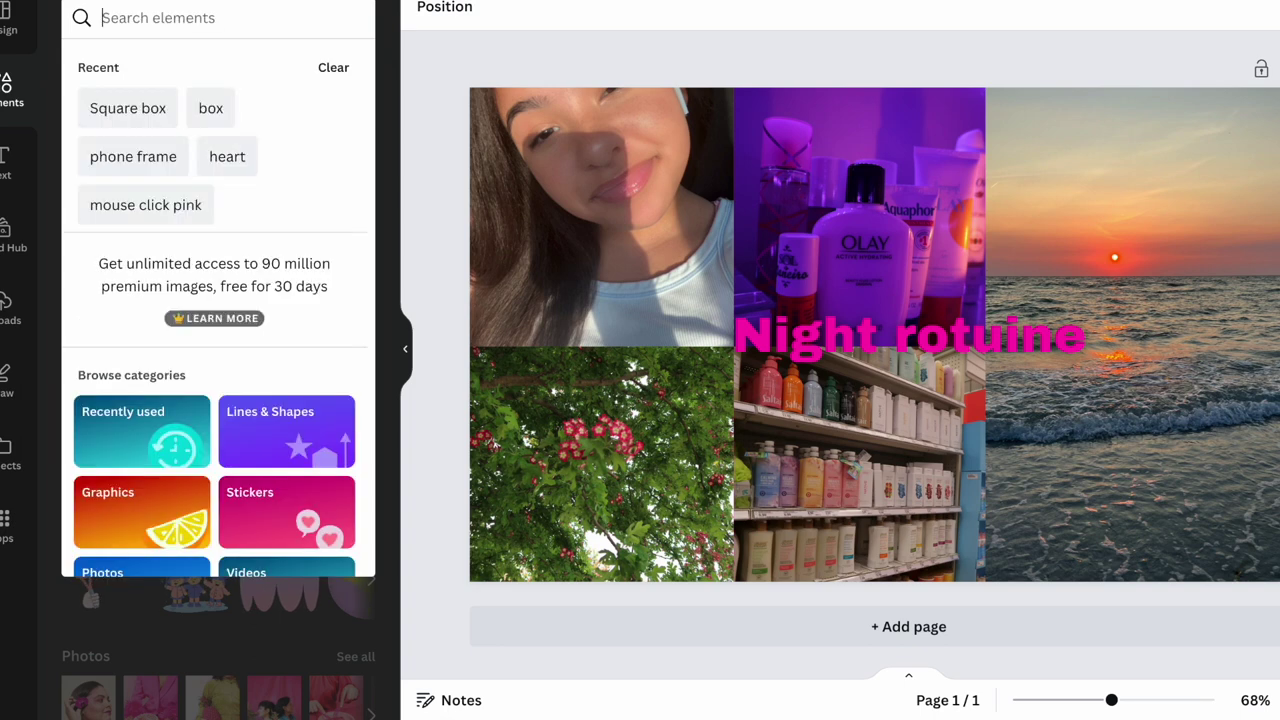
{"action": "type", "text": "heart"}
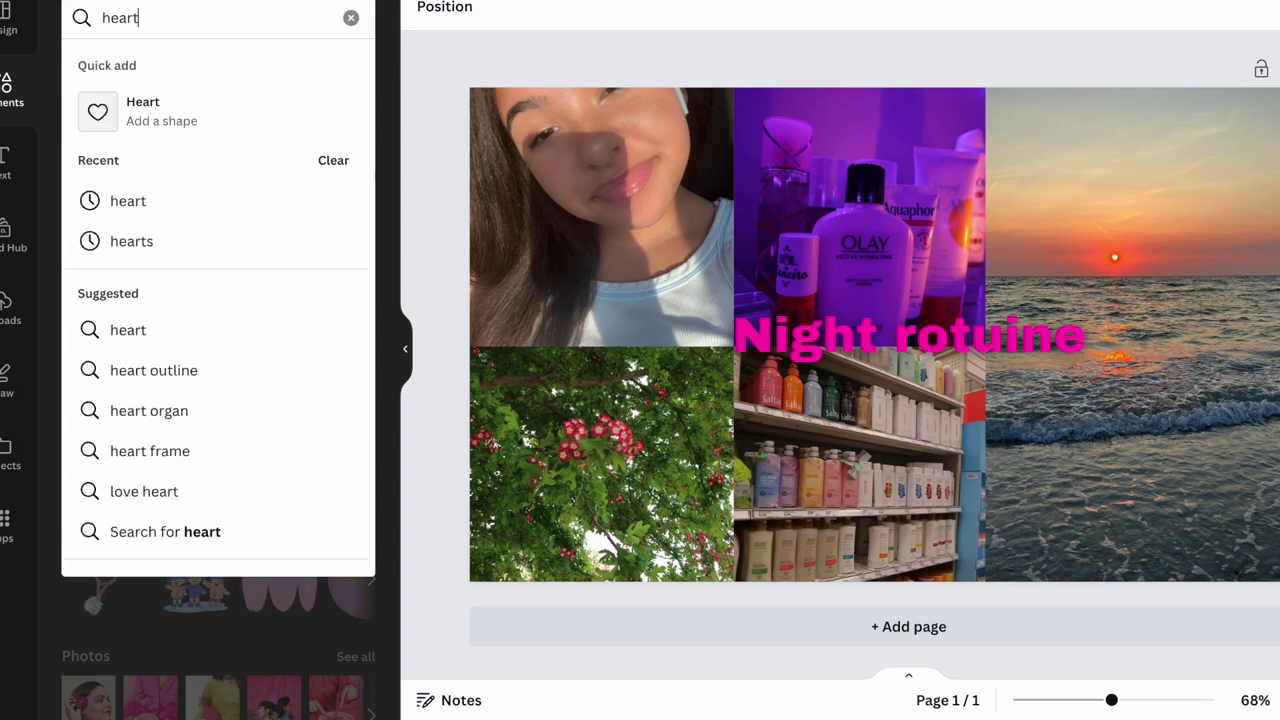
{"action": "type", "text": "s"}
{"action": "left_click", "coordinate": [162, 112]}
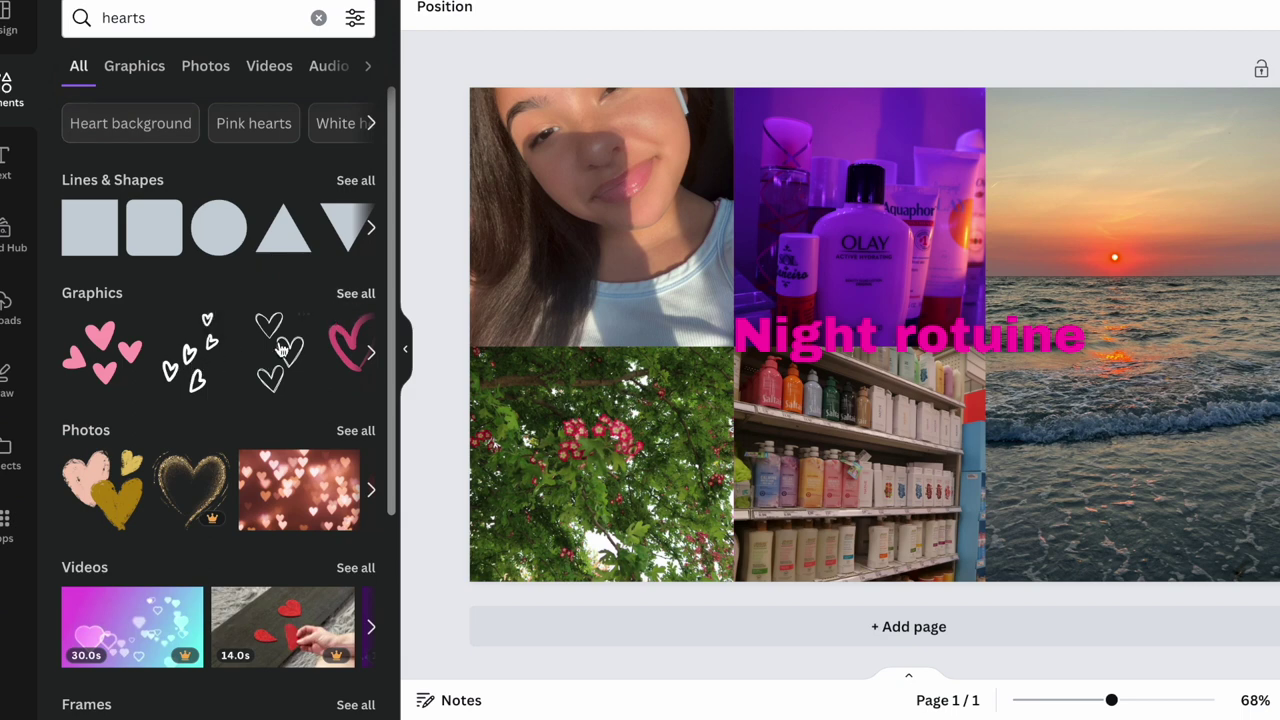
Add the doodle hearts graphic, mirror it horizontally, and move it to the sunset photo's top-right.
{"action": "left_click", "coordinate": [283, 347]}
{"action": "left_click", "coordinate": [621, 10]}
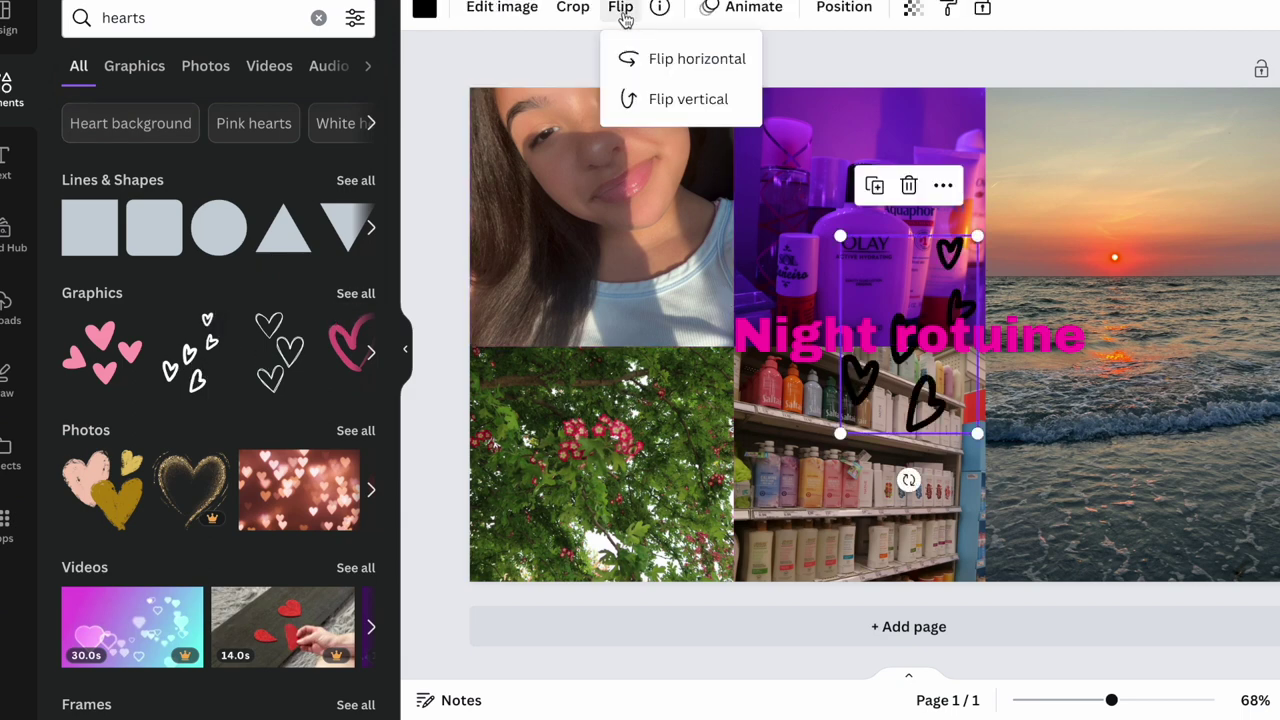
{"action": "left_click", "coordinate": [646, 58]}
{"action": "mouse_move", "coordinate": [878, 423]}
{"action": "left_mouse_down"}
{"action": "mouse_move", "coordinate": [836, 423]}
{"action": "mouse_move", "coordinate": [1183, 296]}
{"action": "left_mouse_up"}
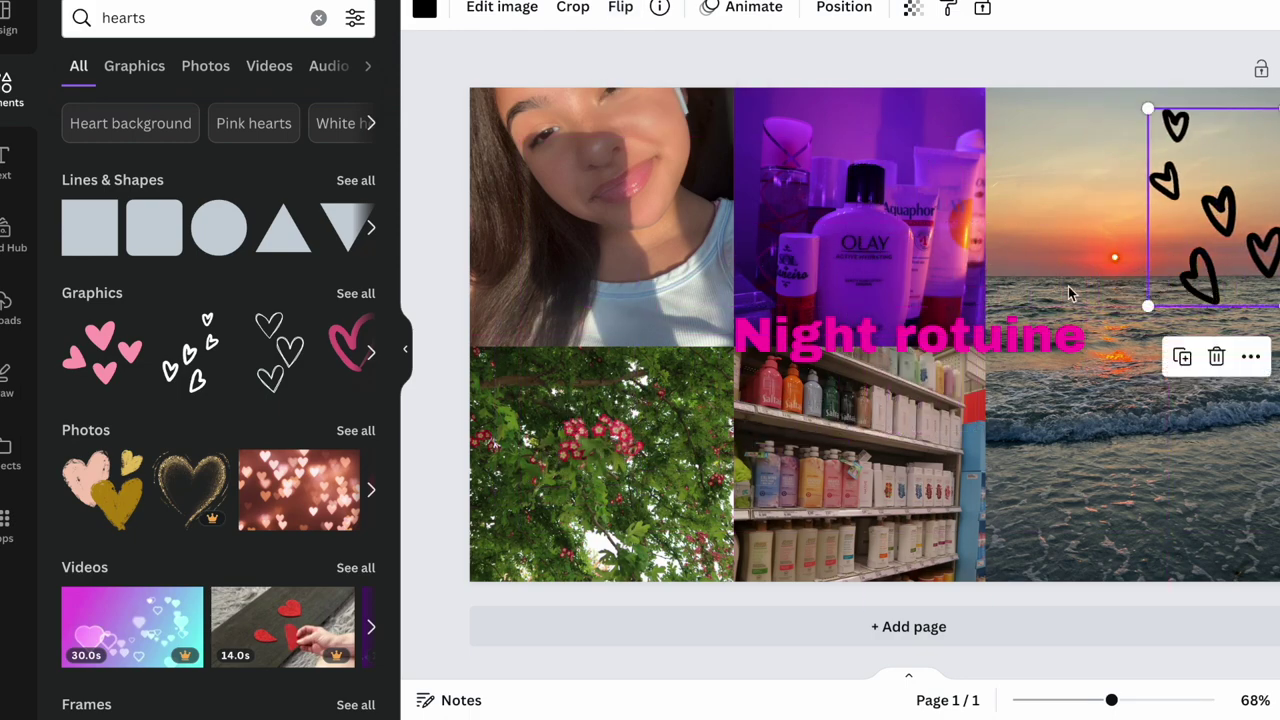
Flip the hearts back, shrink them, and tilt them slightly counter-clockwise.
{"action": "left_click", "coordinate": [608, 8]}
{"action": "left_click", "coordinate": [688, 60]}
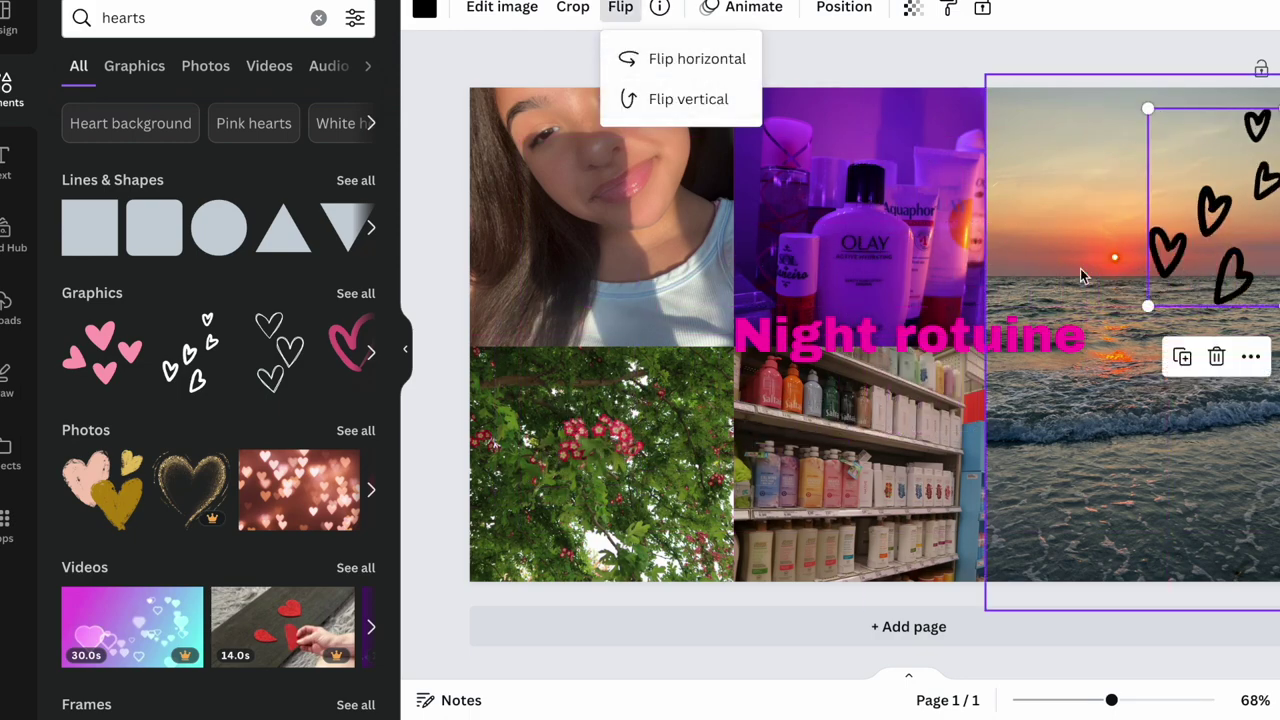
{"action": "left_click_drag", "start_coordinate": [1153, 300], "coordinate": [1177, 268]}
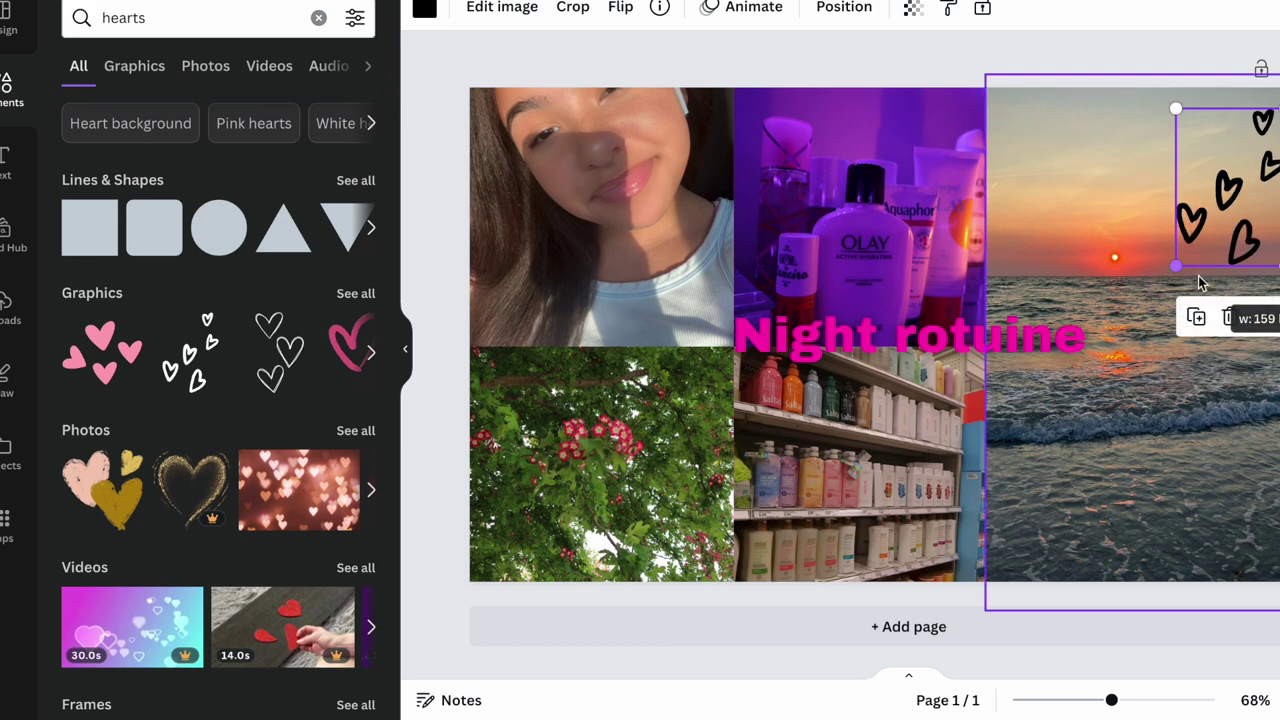
{"action": "left_click", "coordinate": [1145, 70]}
{"action": "left_click", "coordinate": [1266, 248]}
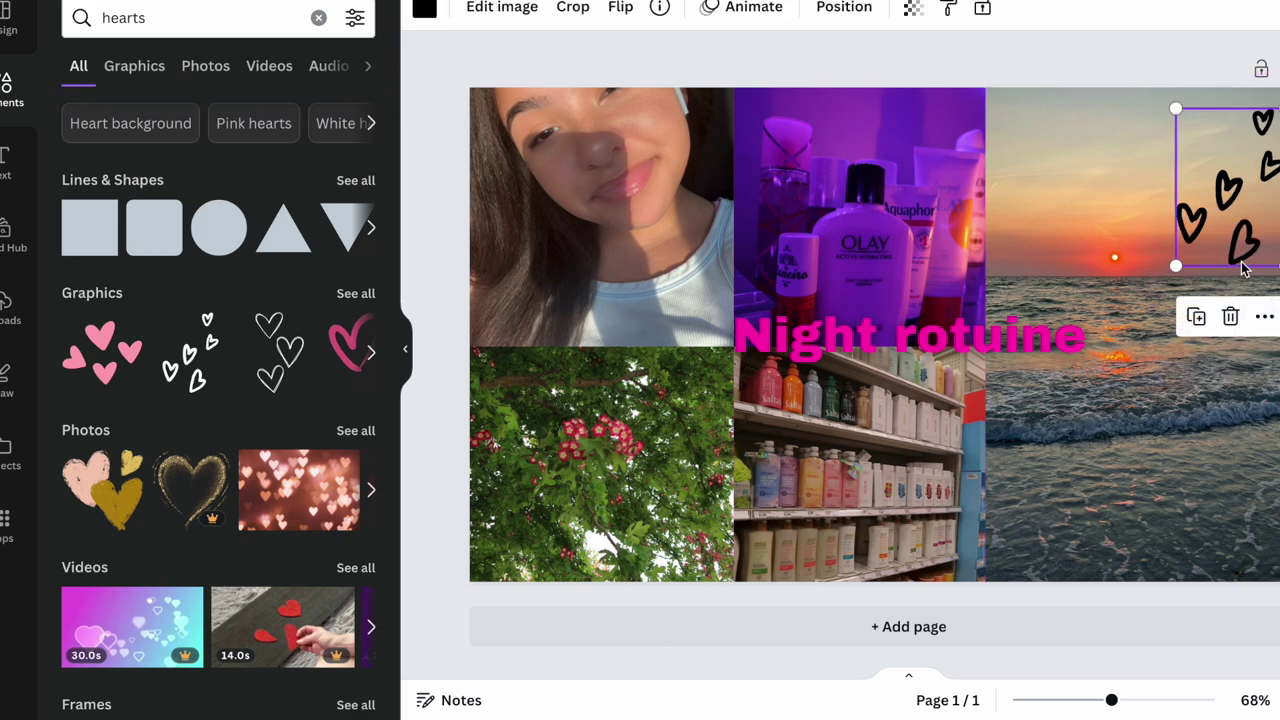
{"action": "left_click_drag", "start_coordinate": [1228, 290], "coordinate": [1258, 285]}
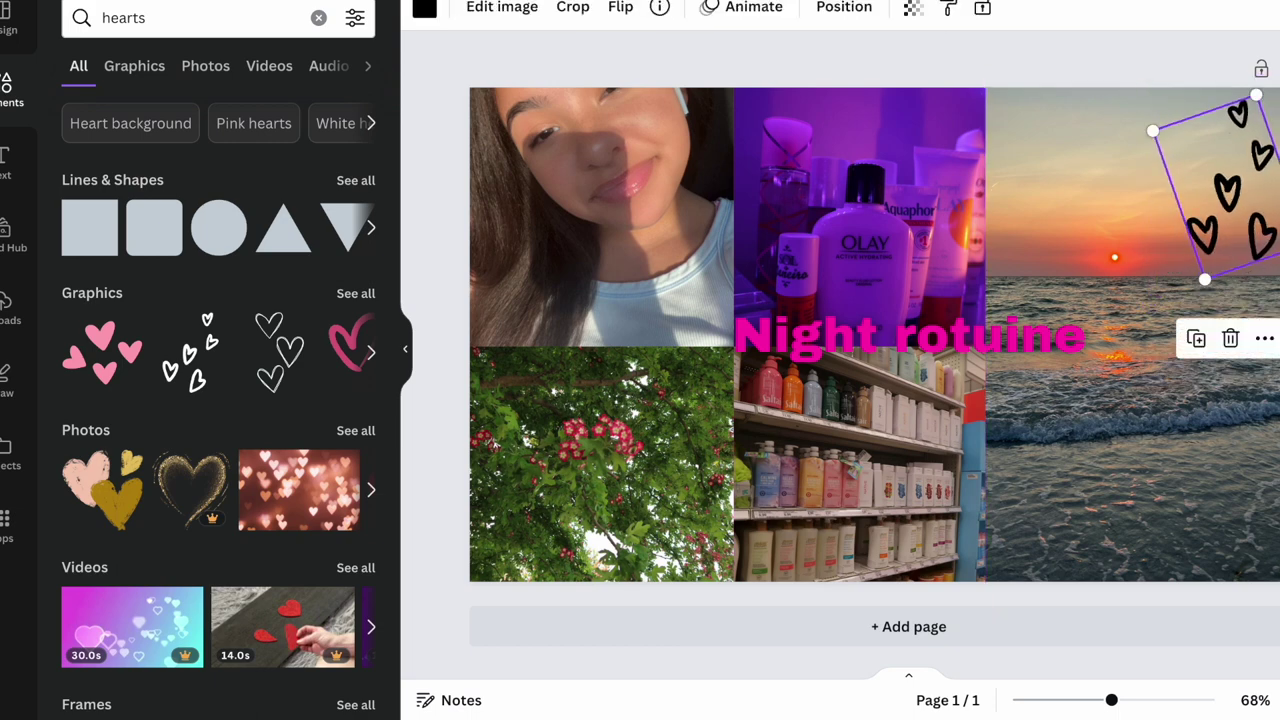
{"action": "left_click", "coordinate": [425, 8]}
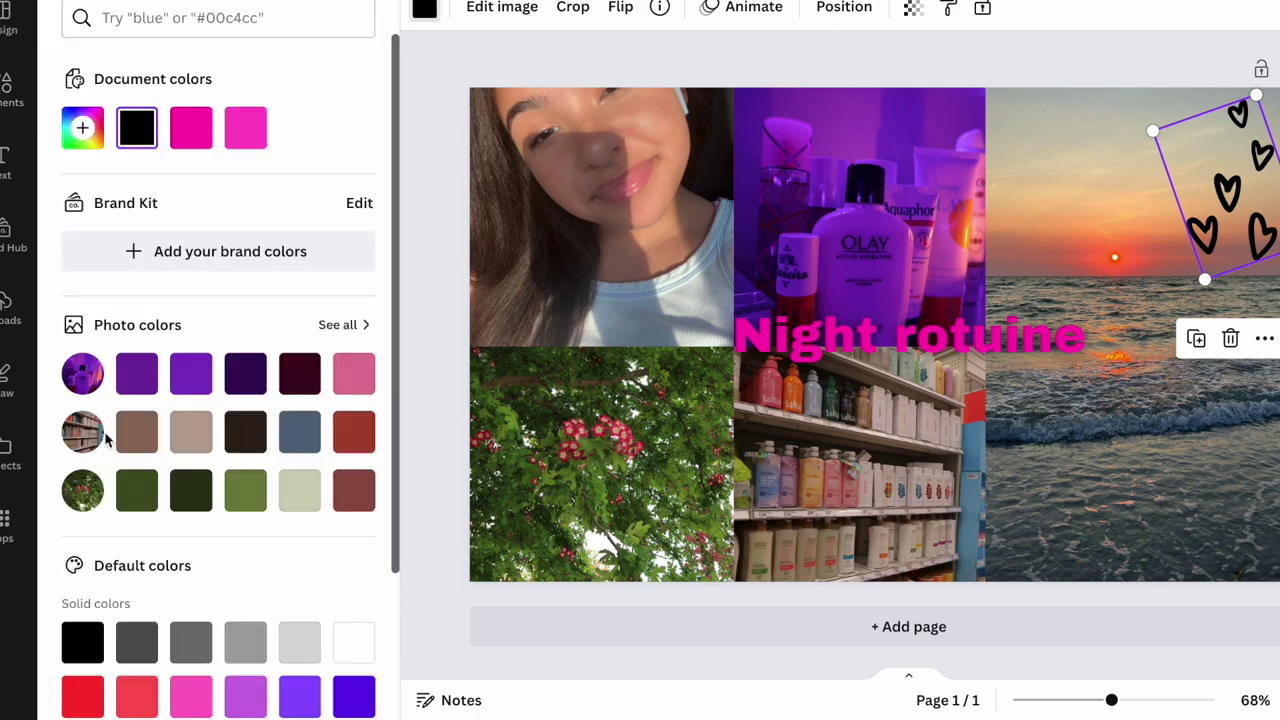
Recolour the heart doodles white after trying red, turquoise and purple, then deselect them.
{"action": "left_click", "coordinate": [72, 695]}
{"action": "scroll", "coordinate": [255, 630], "scroll_direction": "down", "scroll_amount": 3}
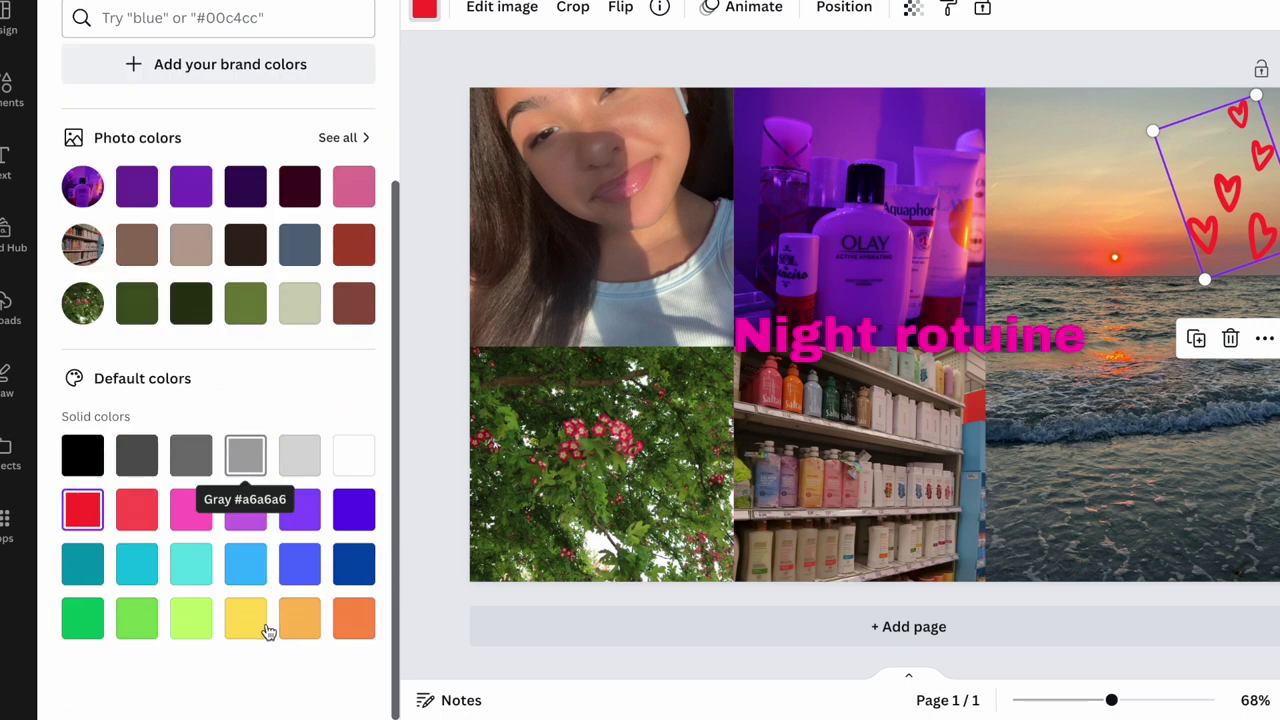
{"action": "left_click", "coordinate": [190, 559]}
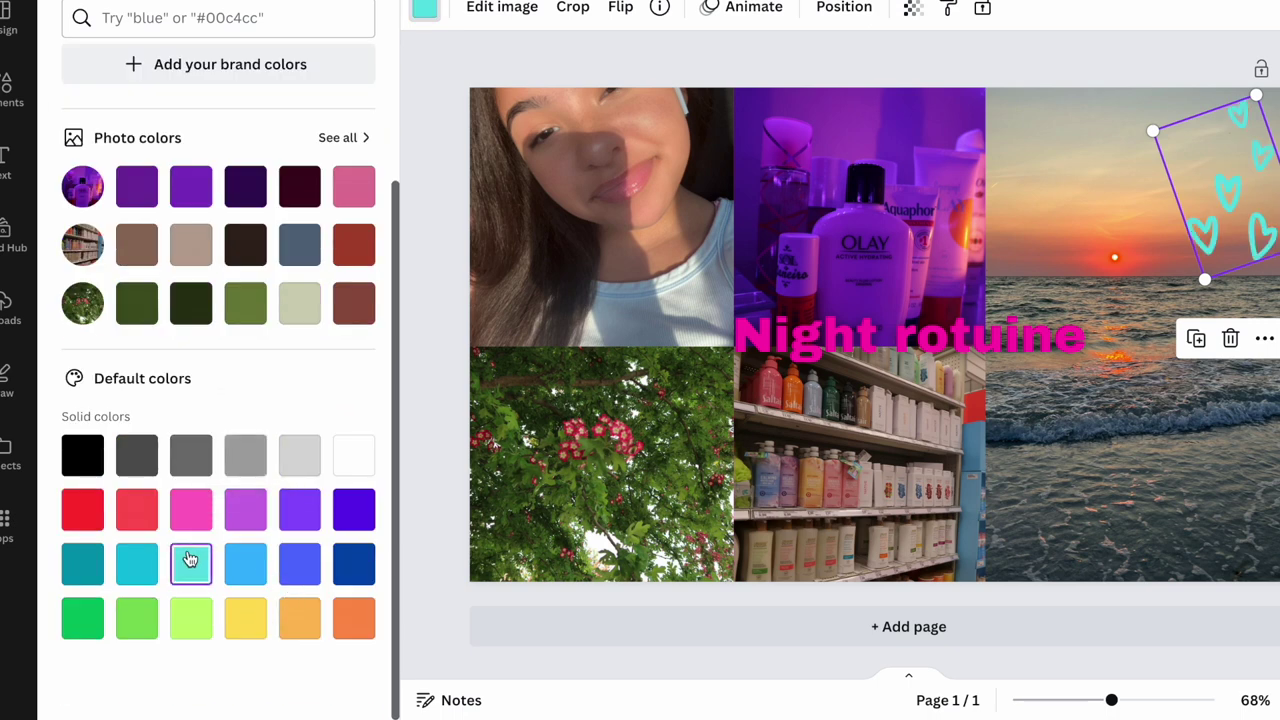
{"action": "left_click", "coordinate": [246, 511]}
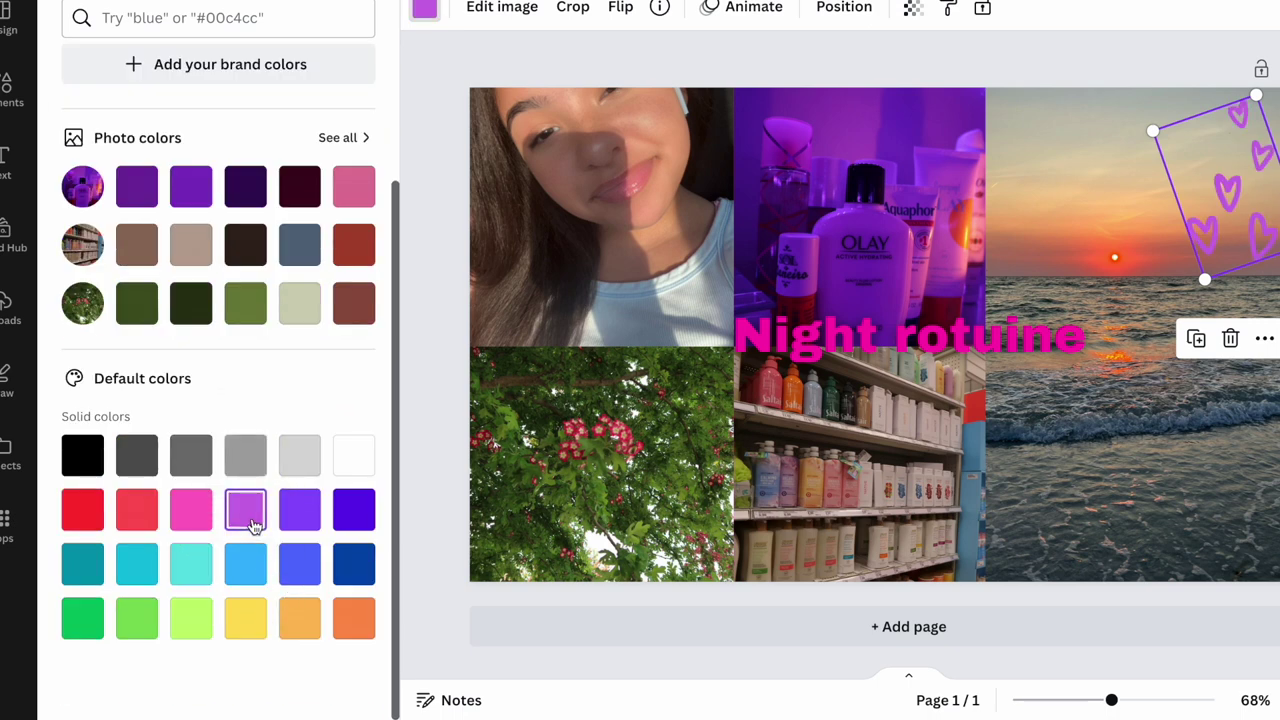
{"action": "left_click", "coordinate": [352, 462]}
{"action": "left_click", "coordinate": [756, 61]}
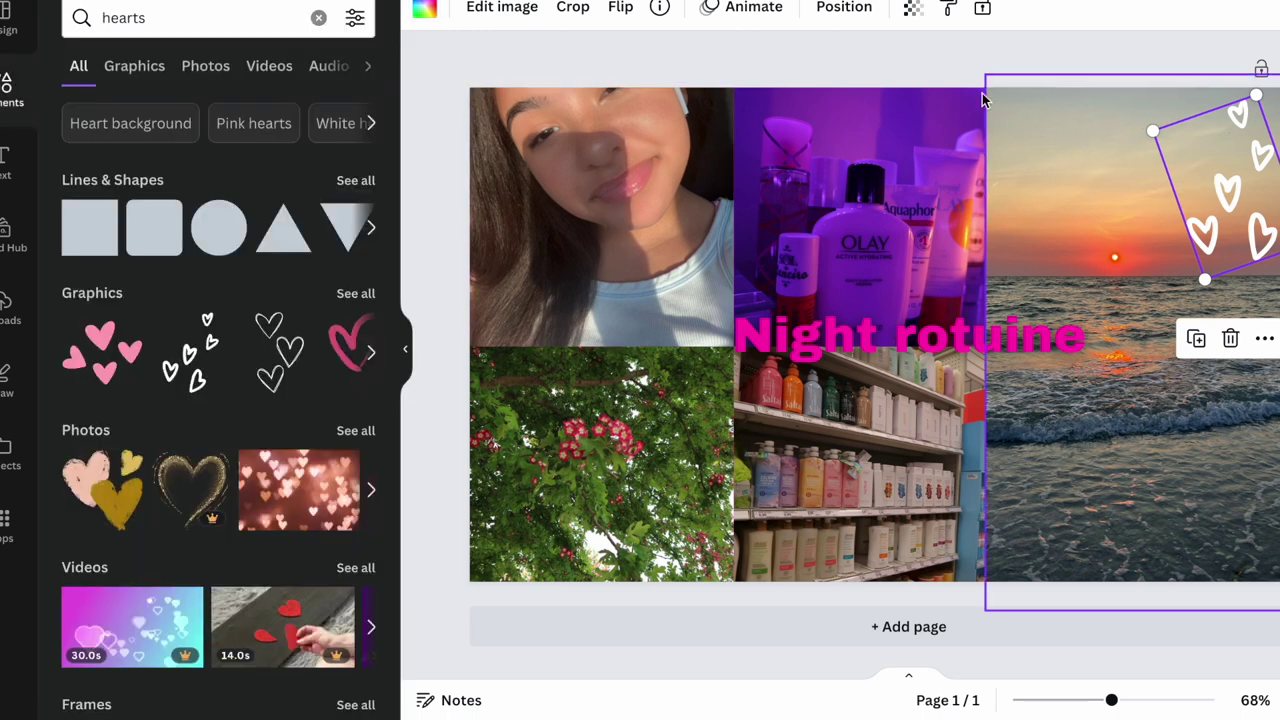
{"action": "left_click", "coordinate": [960, 48]}
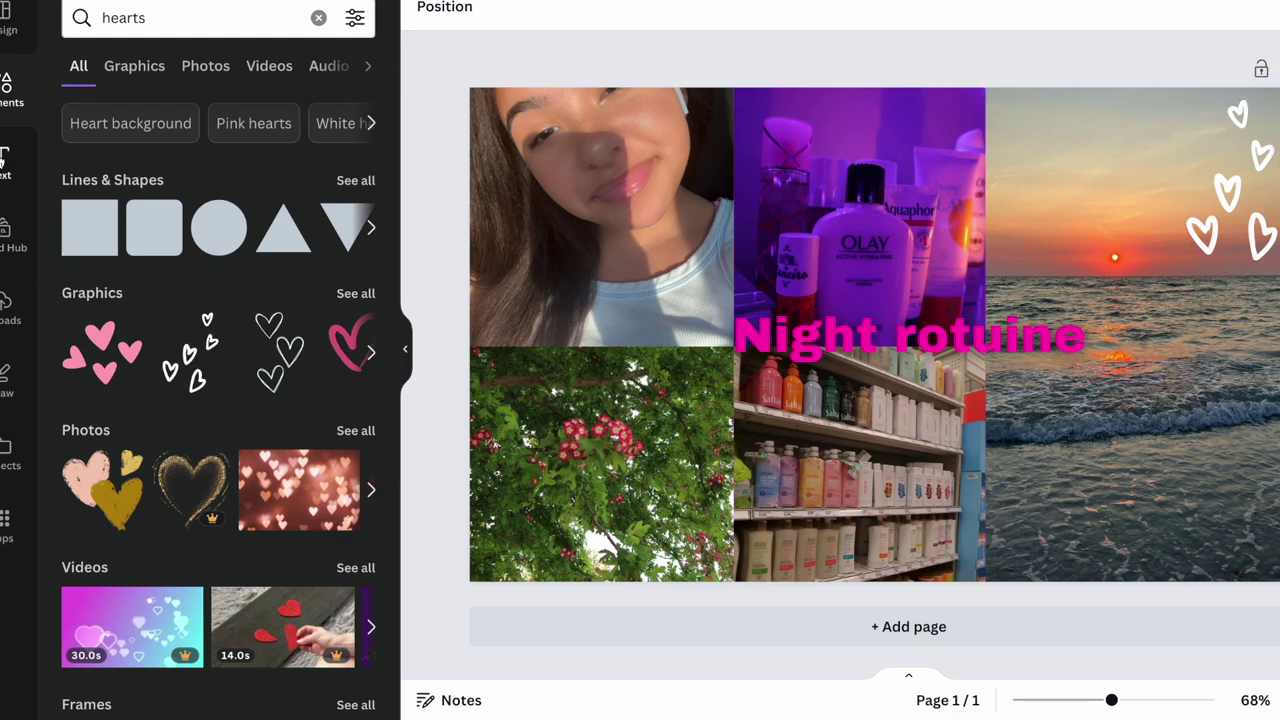
{"action": "left_click", "coordinate": [5, 160]}
Add a heading in Garamond reading 'shopping'.
{"action": "left_click", "coordinate": [175, 259]}
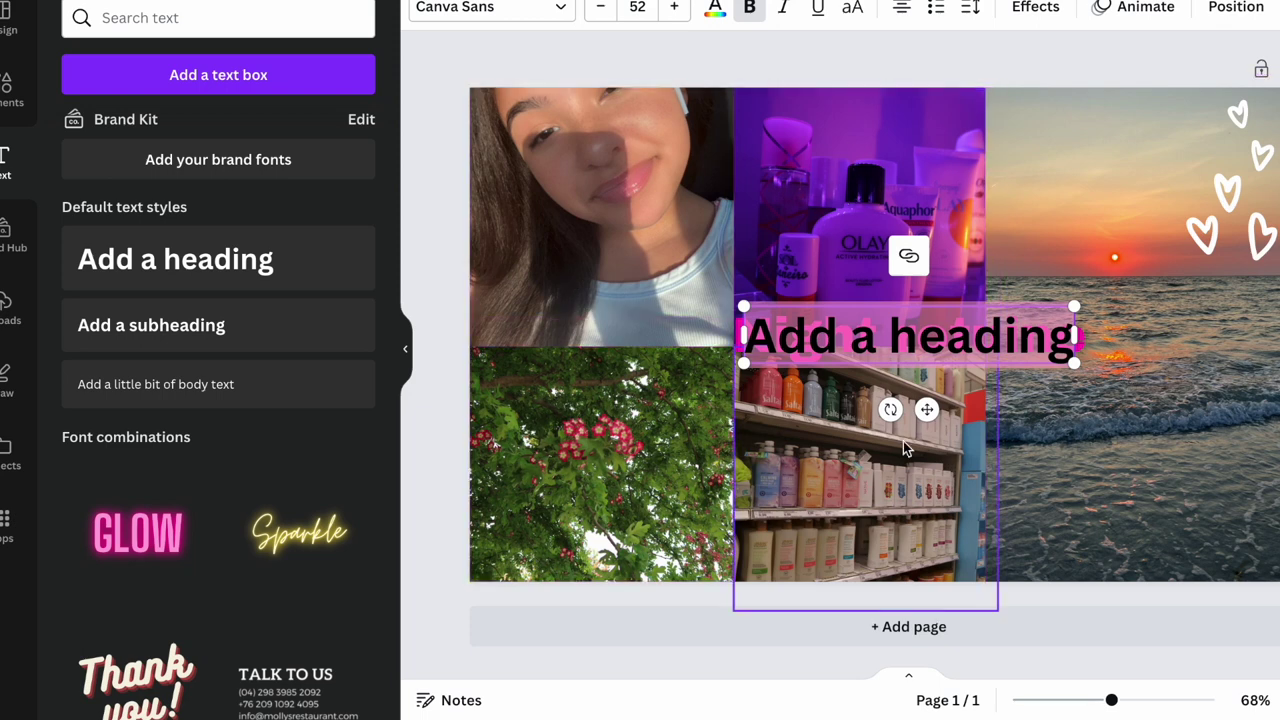
{"action": "left_click", "coordinate": [534, 18]}
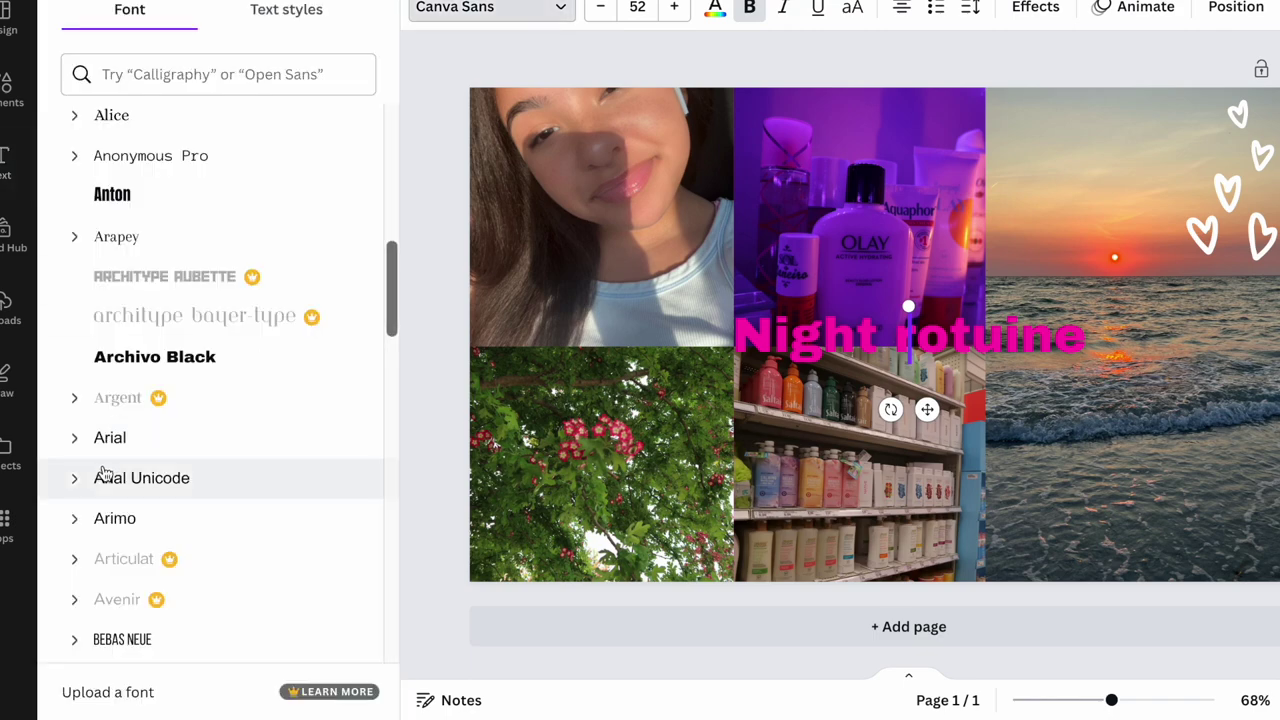
{"action": "scroll", "coordinate": [103, 472], "scroll_direction": "down", "scroll_amount": 3}
{"action": "scroll", "coordinate": [80, 470], "scroll_direction": "down", "scroll_amount": 10}
{"action": "scroll", "coordinate": [63, 471], "scroll_direction": "down", "scroll_amount": 5}
{"action": "left_click", "coordinate": [127, 525]}
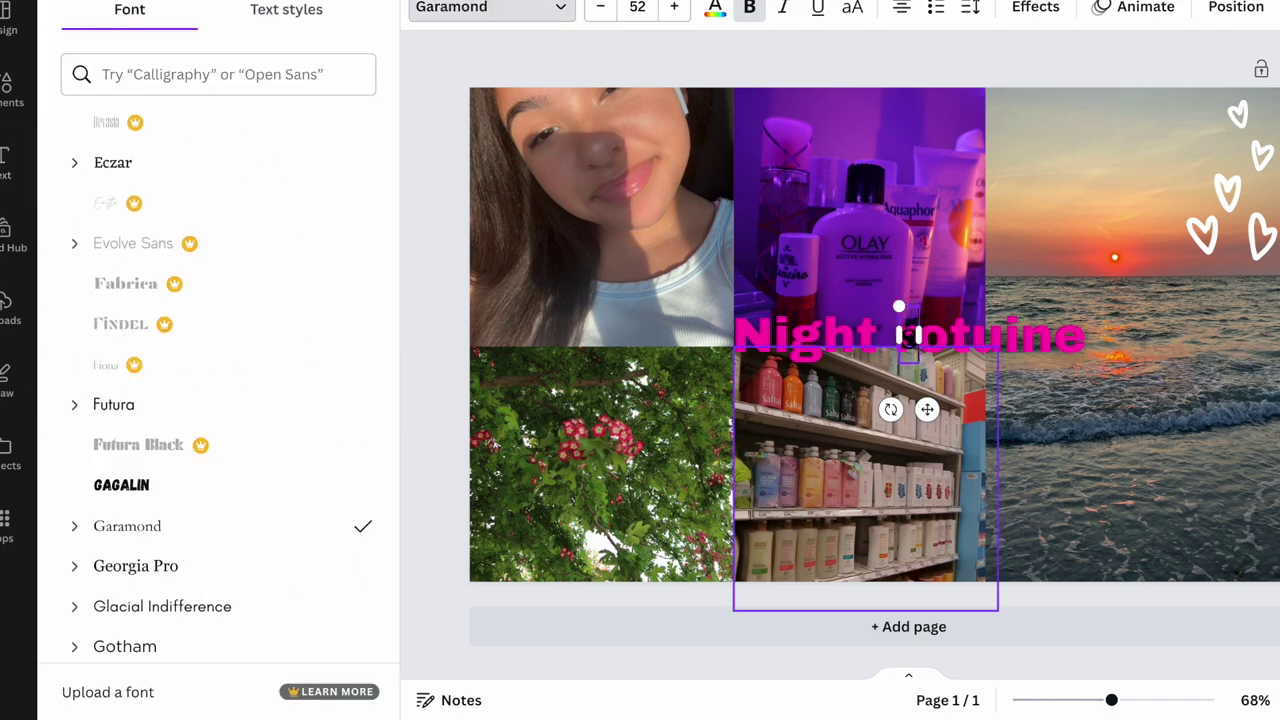
{"action": "type", "text": "shopp"}
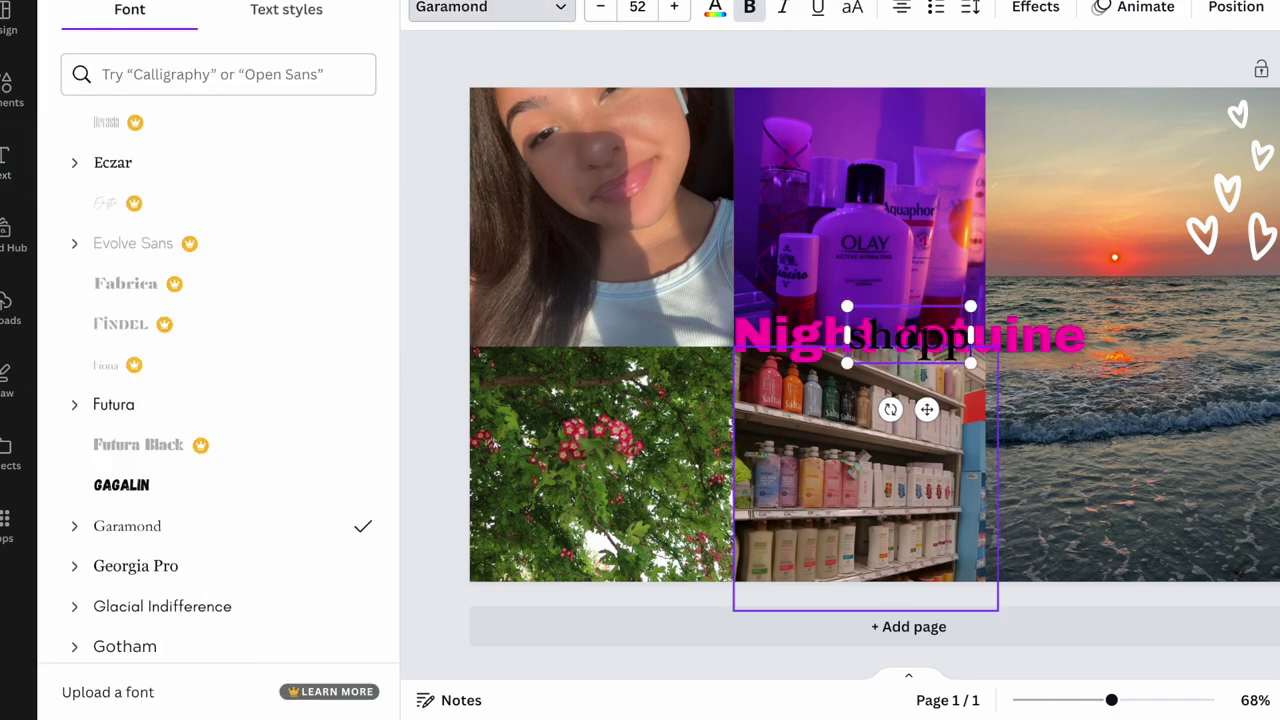
{"action": "type", "text": "ing"}
Move the 'shopping' label onto the lower shelf photo and make it white.
{"action": "left_click_drag", "start_coordinate": [927, 409], "coordinate": [884, 593]}
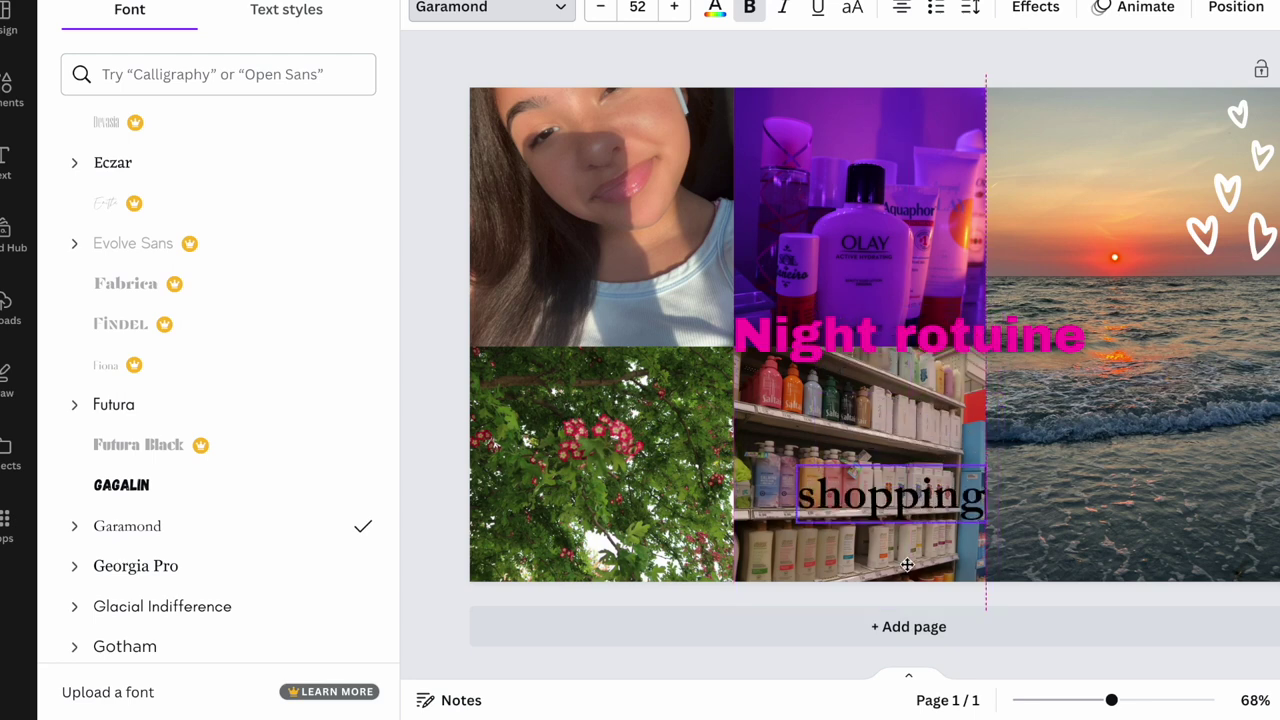
{"action": "left_click", "coordinate": [715, 10]}
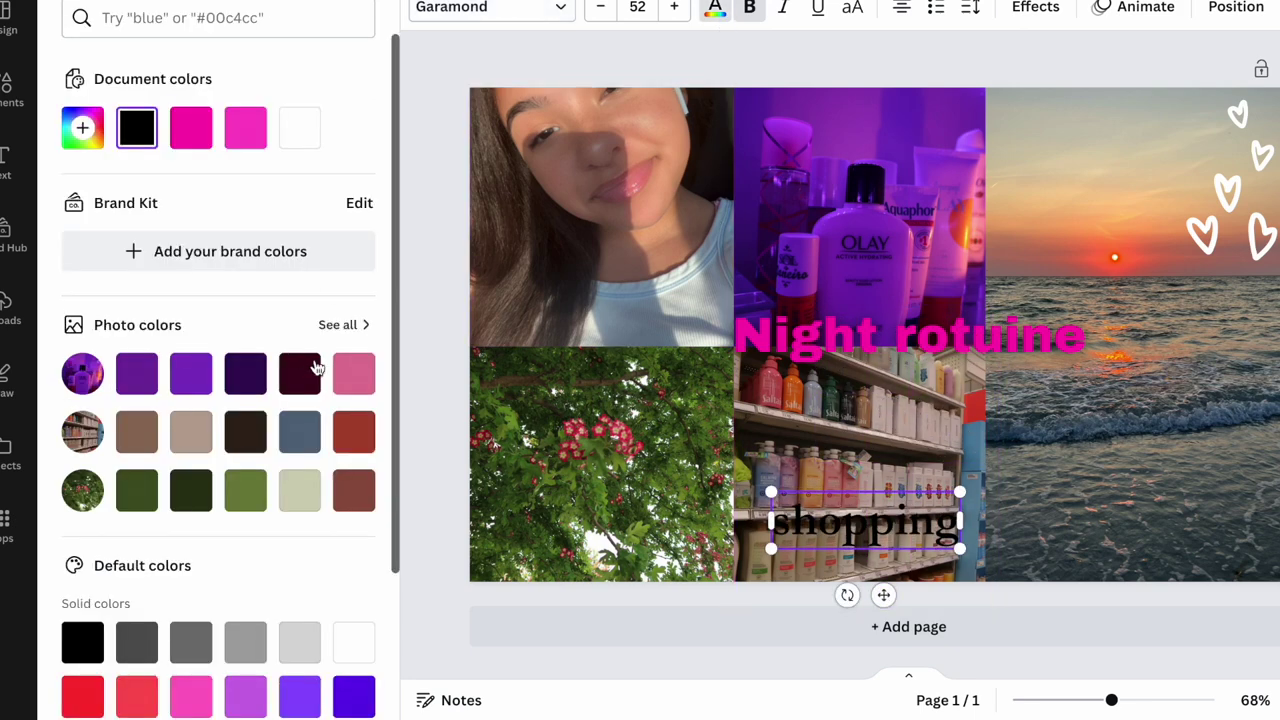
{"action": "left_click", "coordinate": [352, 652]}
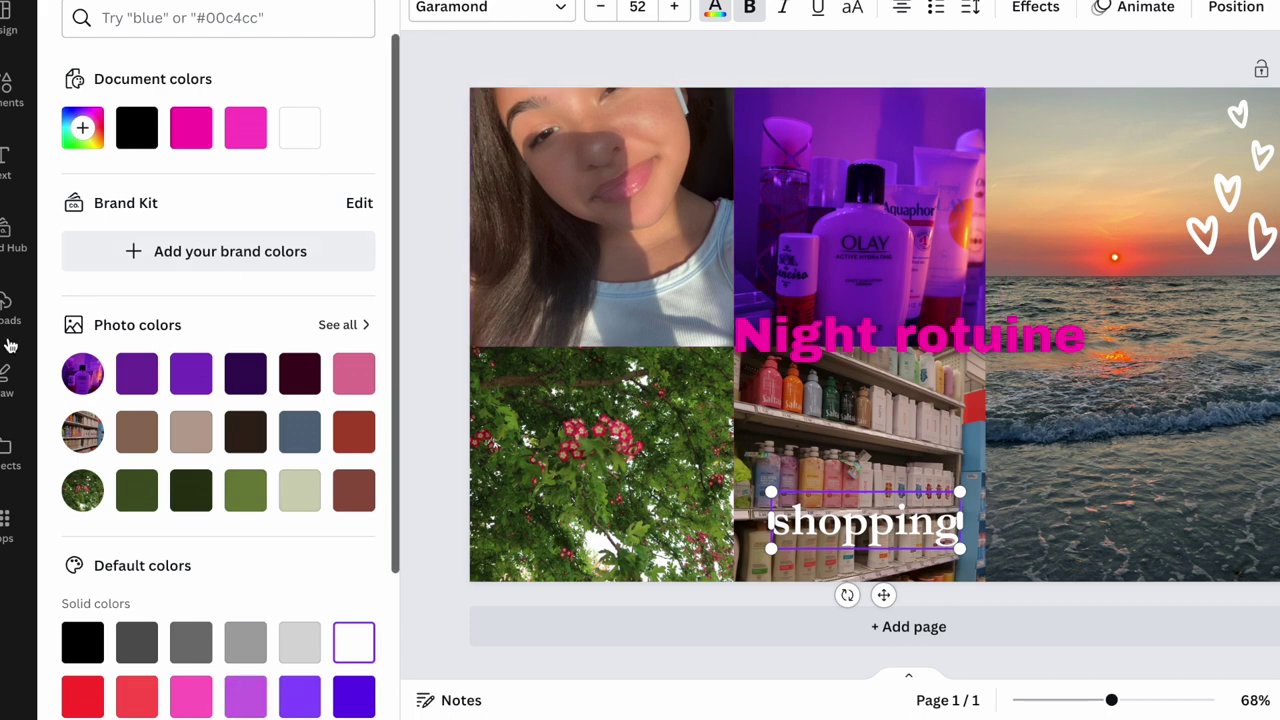
{"action": "left_click", "coordinate": [18, 160]}
Add a white 'beach' heading at the sunset photo's lower right.
{"action": "left_click", "coordinate": [175, 258]}
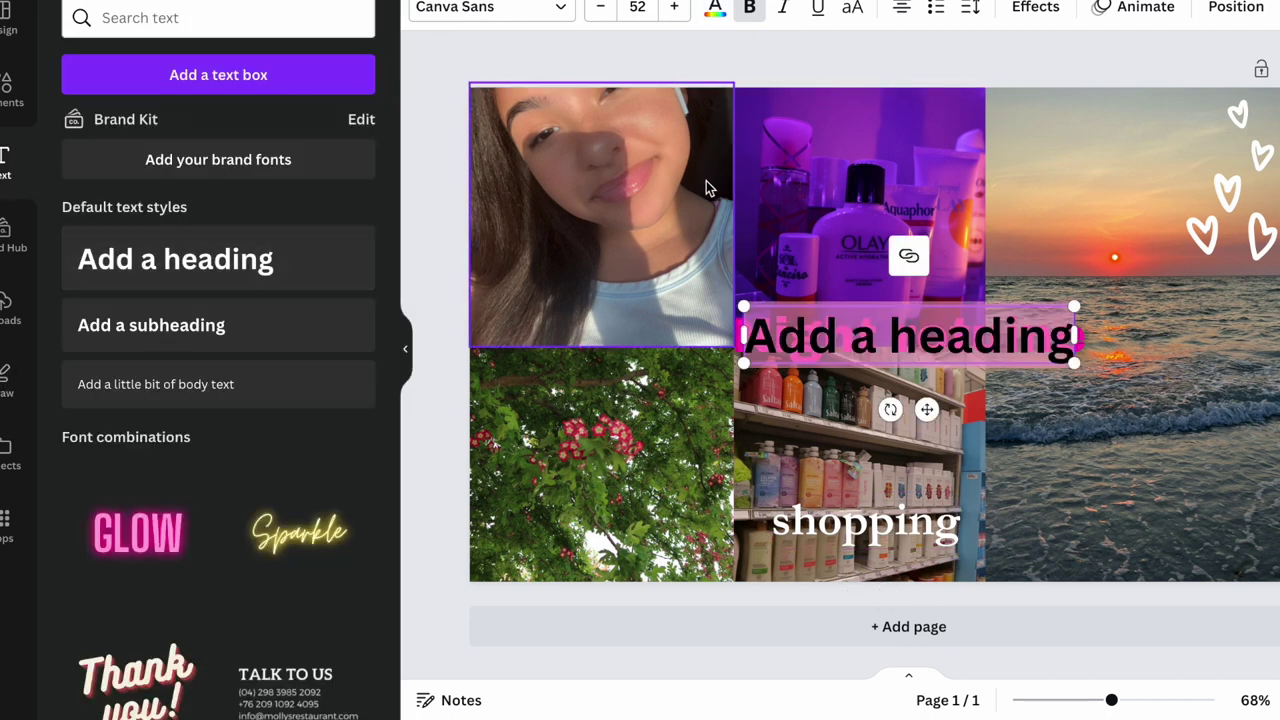
{"action": "type", "text": "beach"}
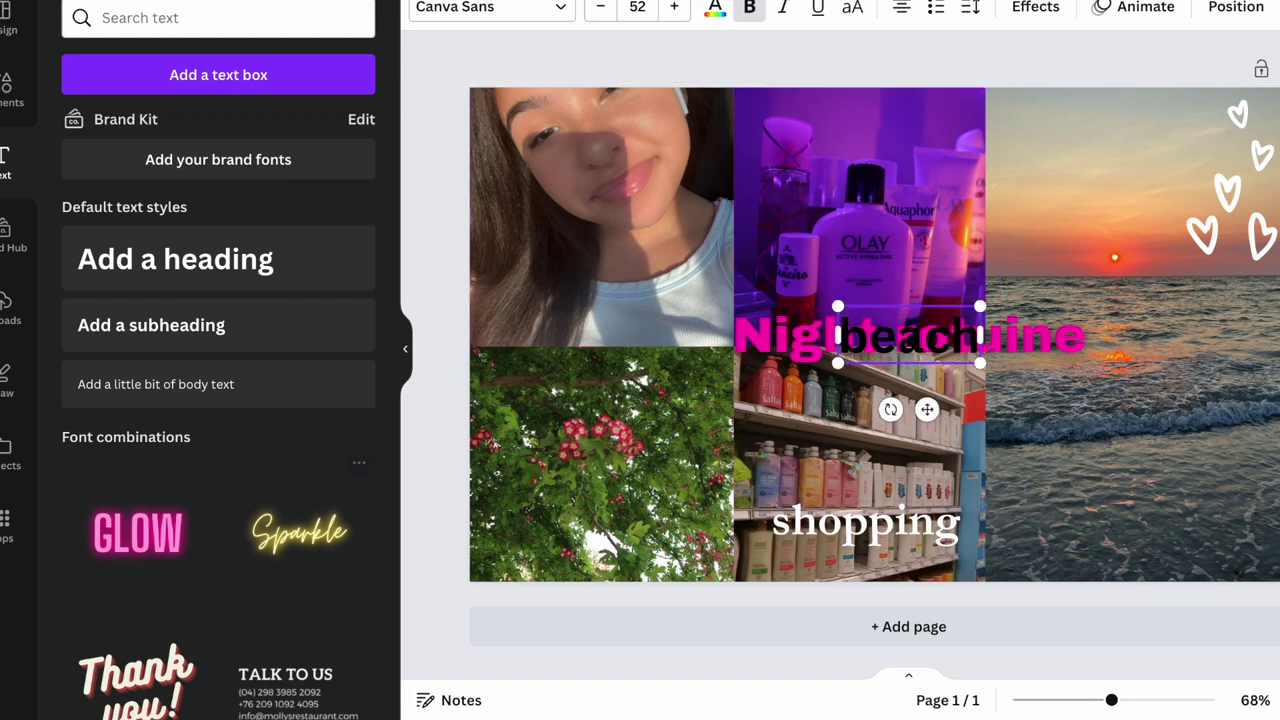
{"action": "left_click", "coordinate": [716, 10]}
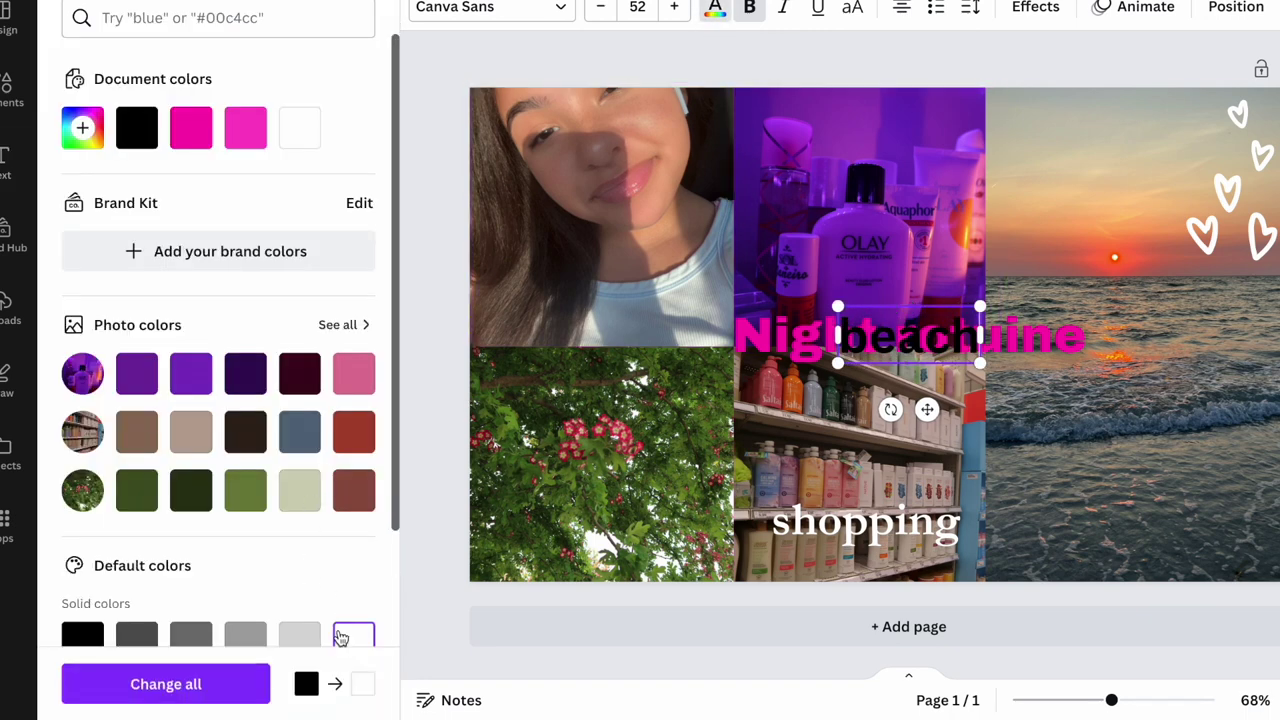
{"action": "left_click", "coordinate": [200, 680]}
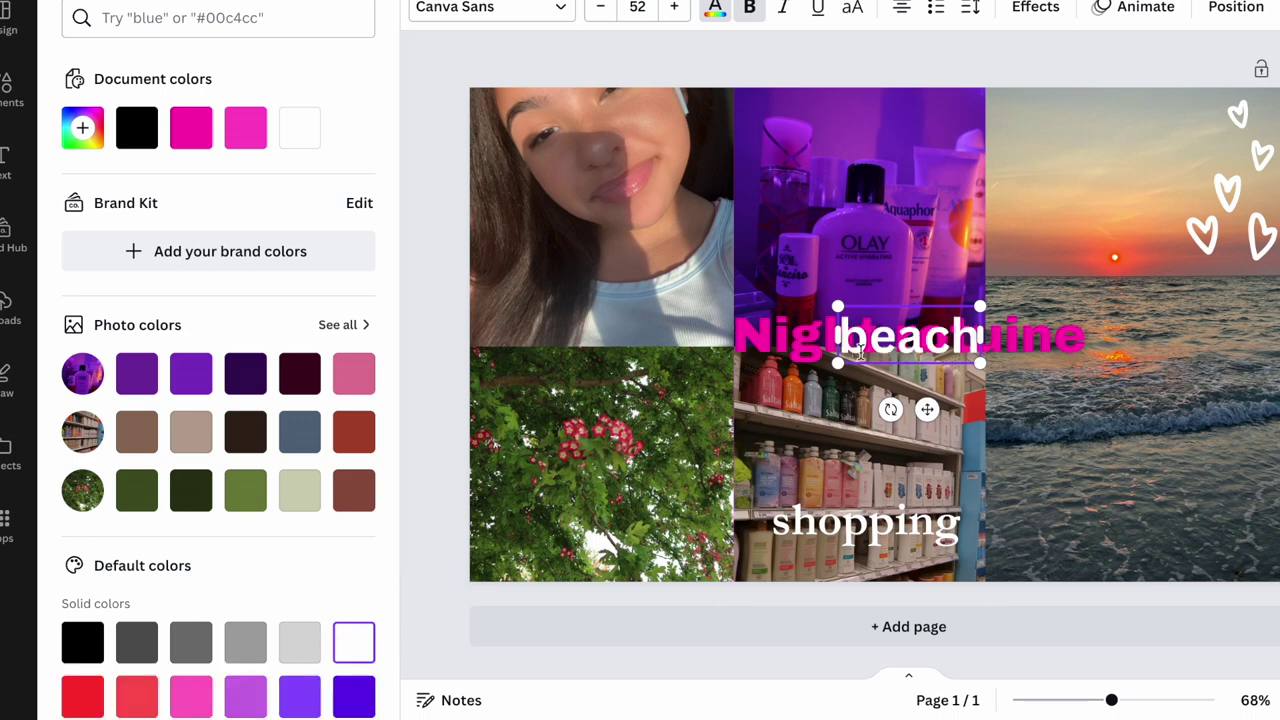
{"action": "left_click_drag", "start_coordinate": [927, 409], "coordinate": [1171, 496]}
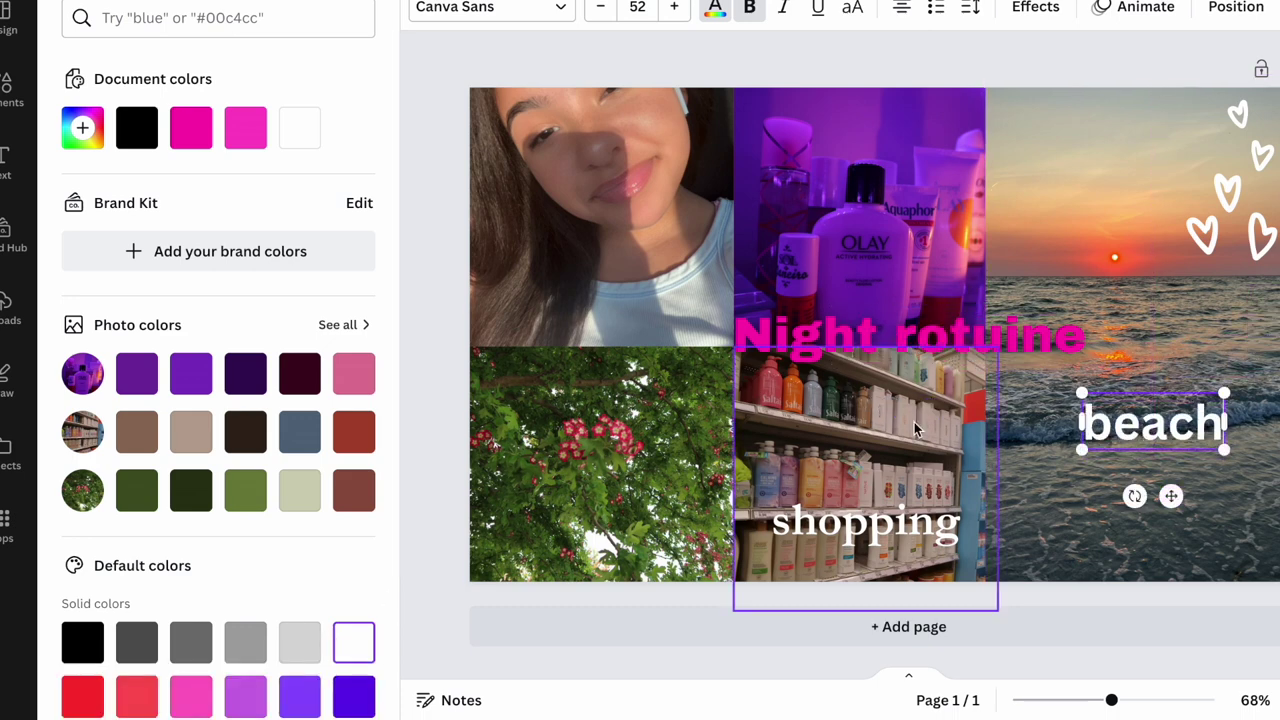
{"action": "left_click", "coordinate": [10, 165]}
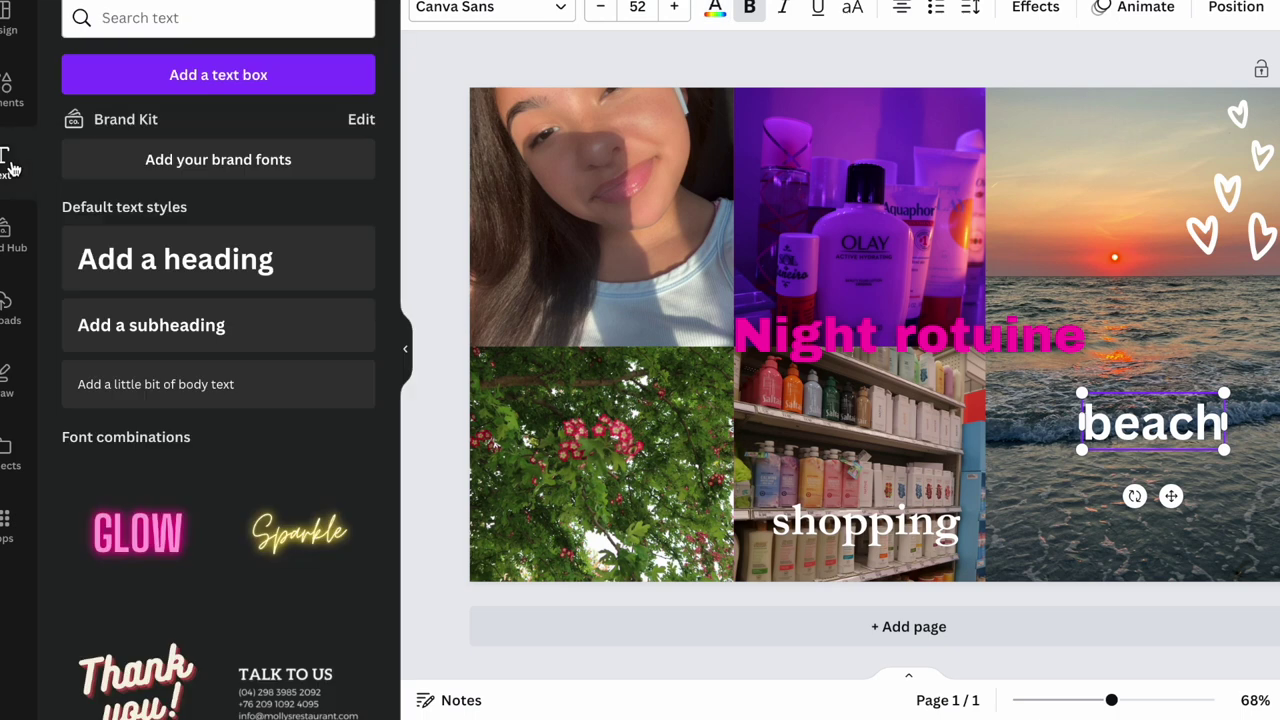
Add a white 'skincare' heading at the top of the purple photo.
{"action": "left_click", "coordinate": [197, 279]}
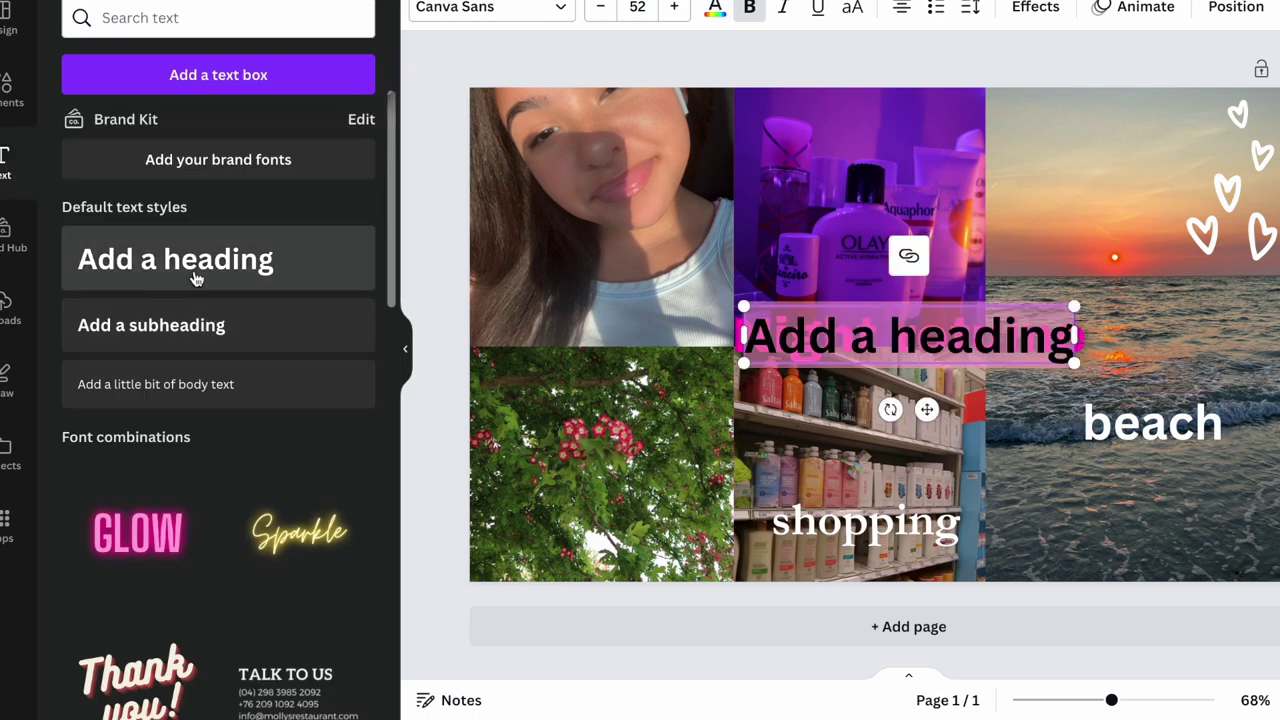
{"action": "type", "text": "skincar"}
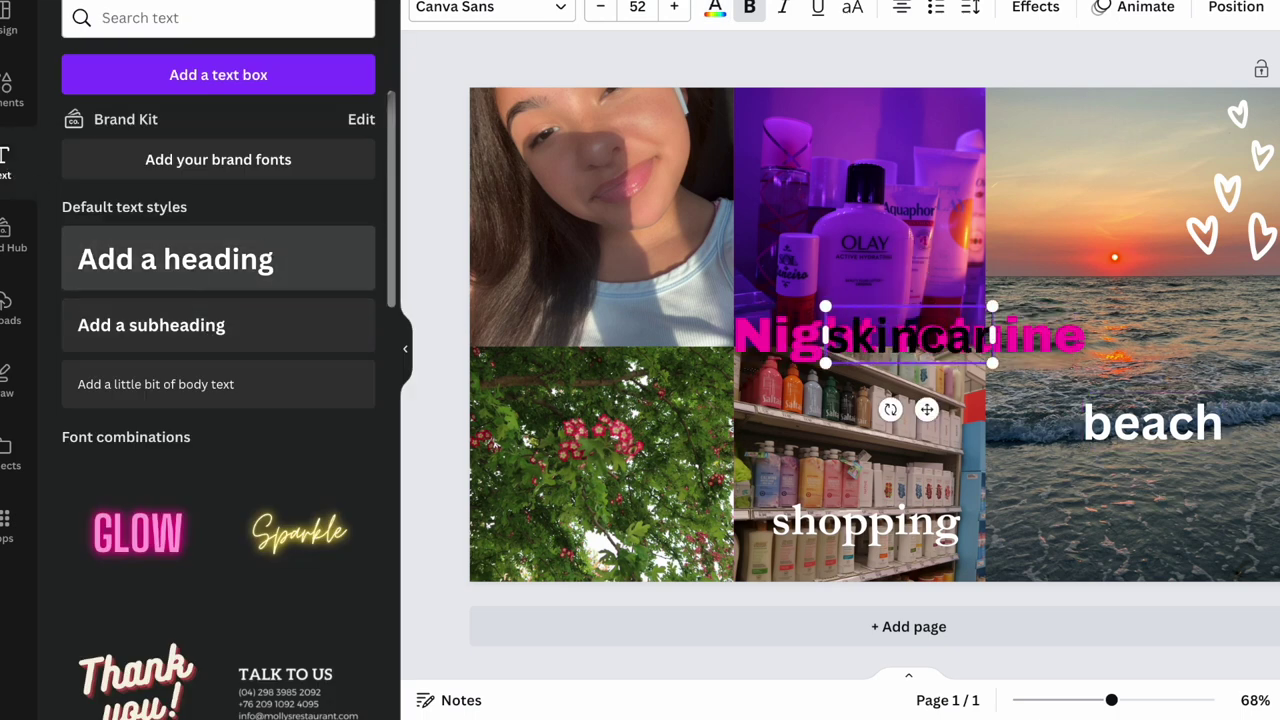
{"action": "type", "text": "e"}
{"action": "left_click", "coordinate": [715, 8]}
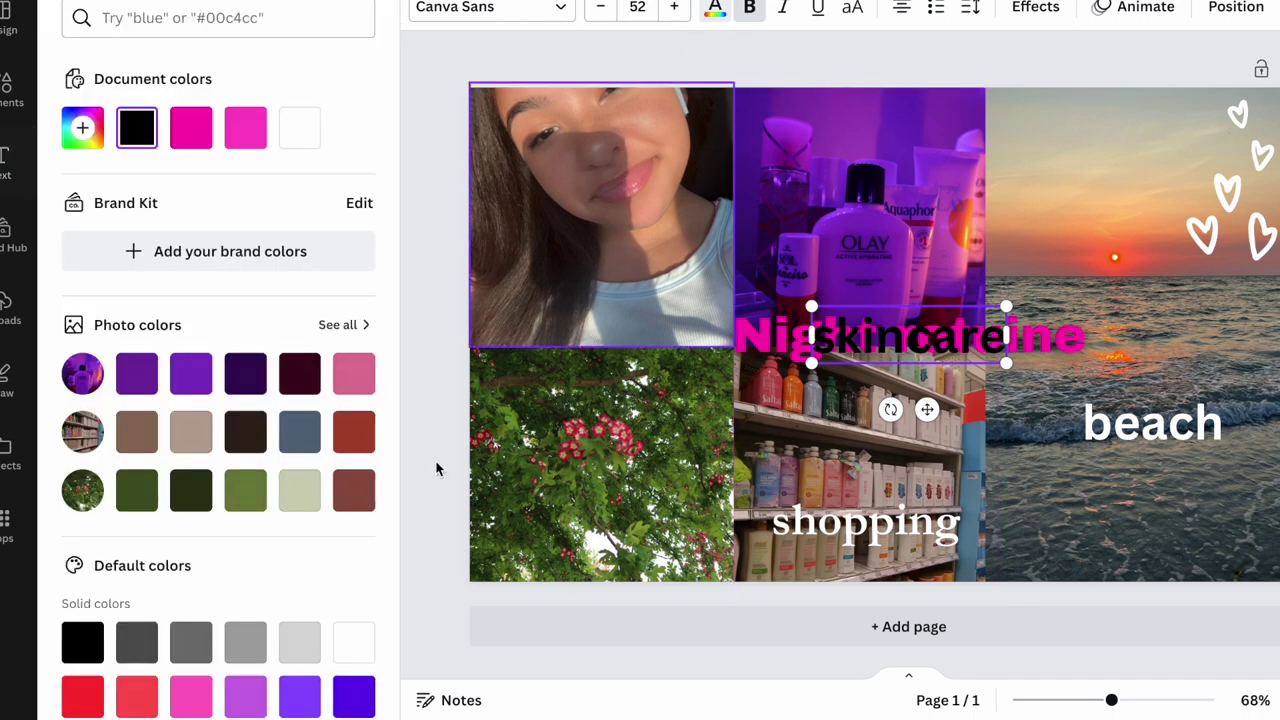
{"action": "left_click", "coordinate": [354, 642]}
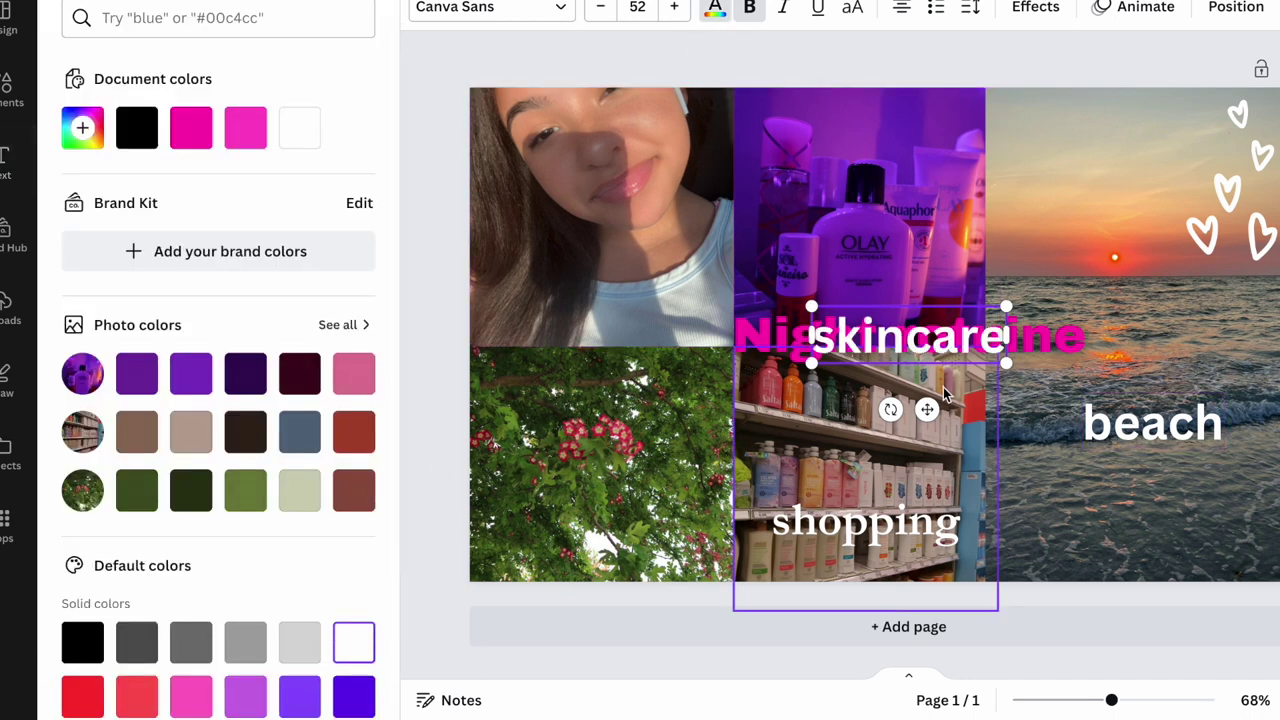
{"action": "left_click_drag", "start_coordinate": [927, 409], "coordinate": [905, 211]}
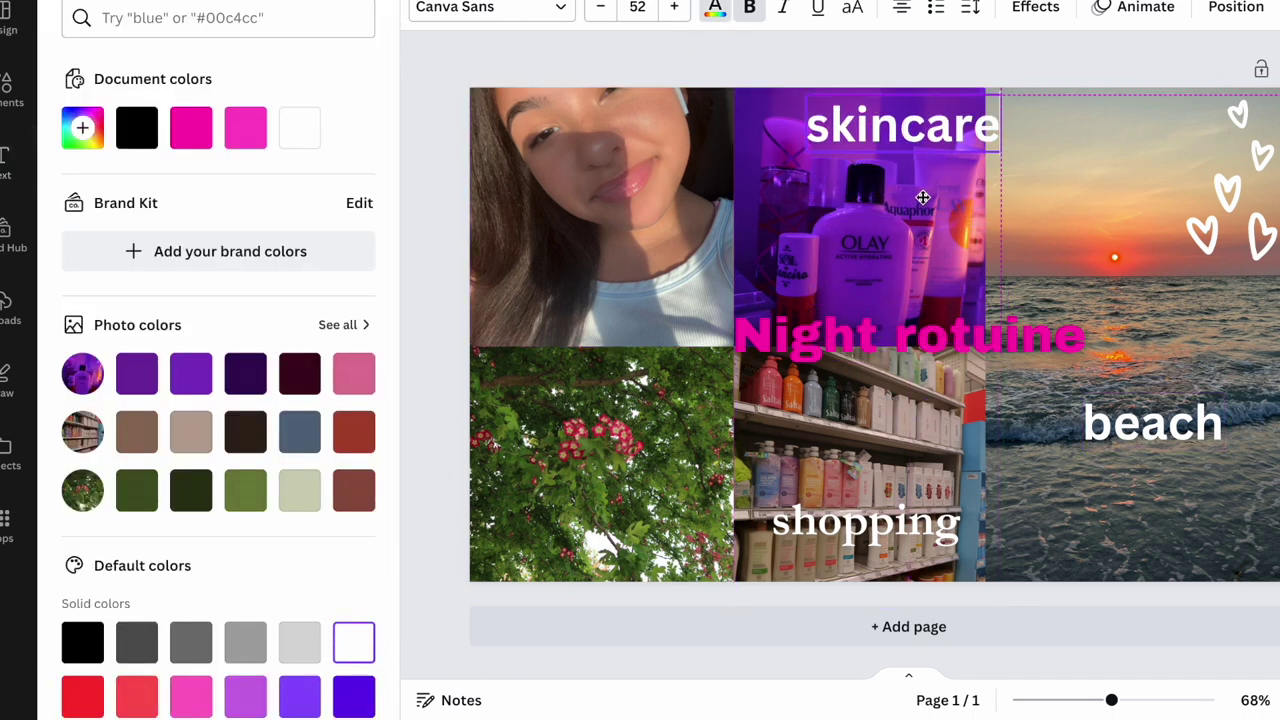
{"action": "left_click", "coordinate": [411, 389]}
{"action": "left_click", "coordinate": [417, 435]}
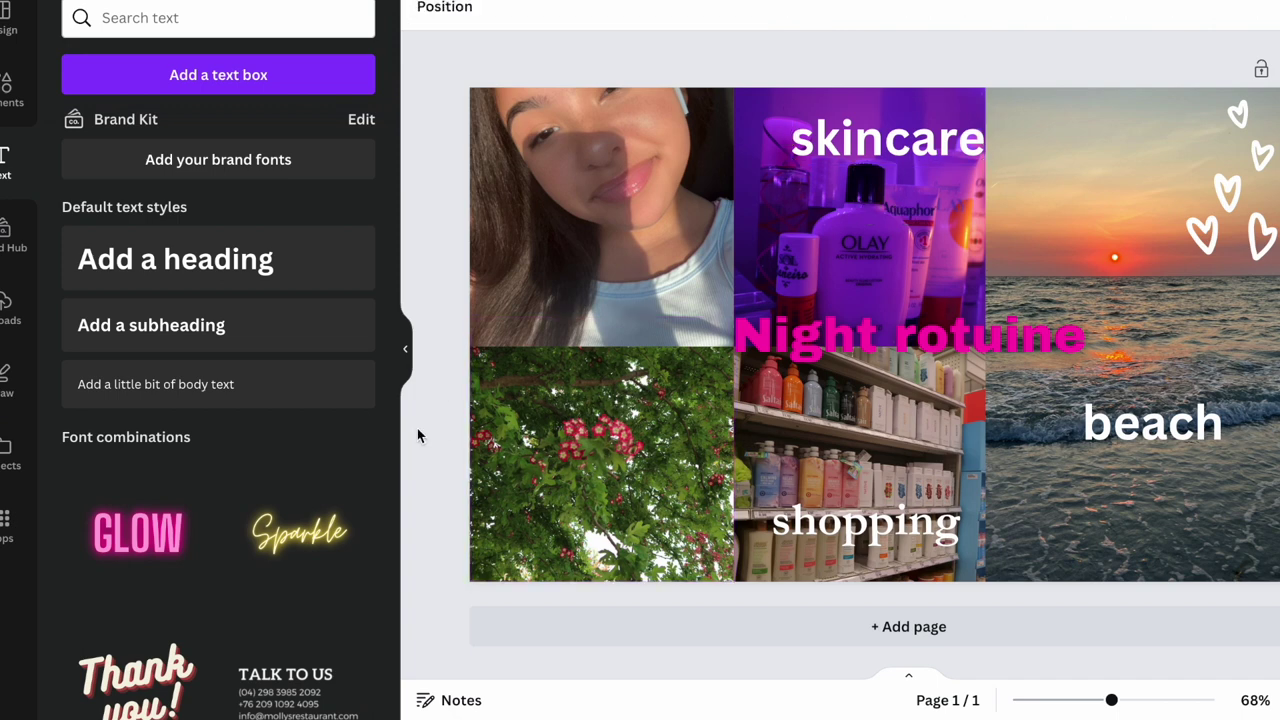
Nudge the pink 'Night rotuine' heading slightly left over the middle photo column.
{"action": "scroll", "coordinate": [417, 428], "scroll_direction": "down", "scroll_amount": 5}
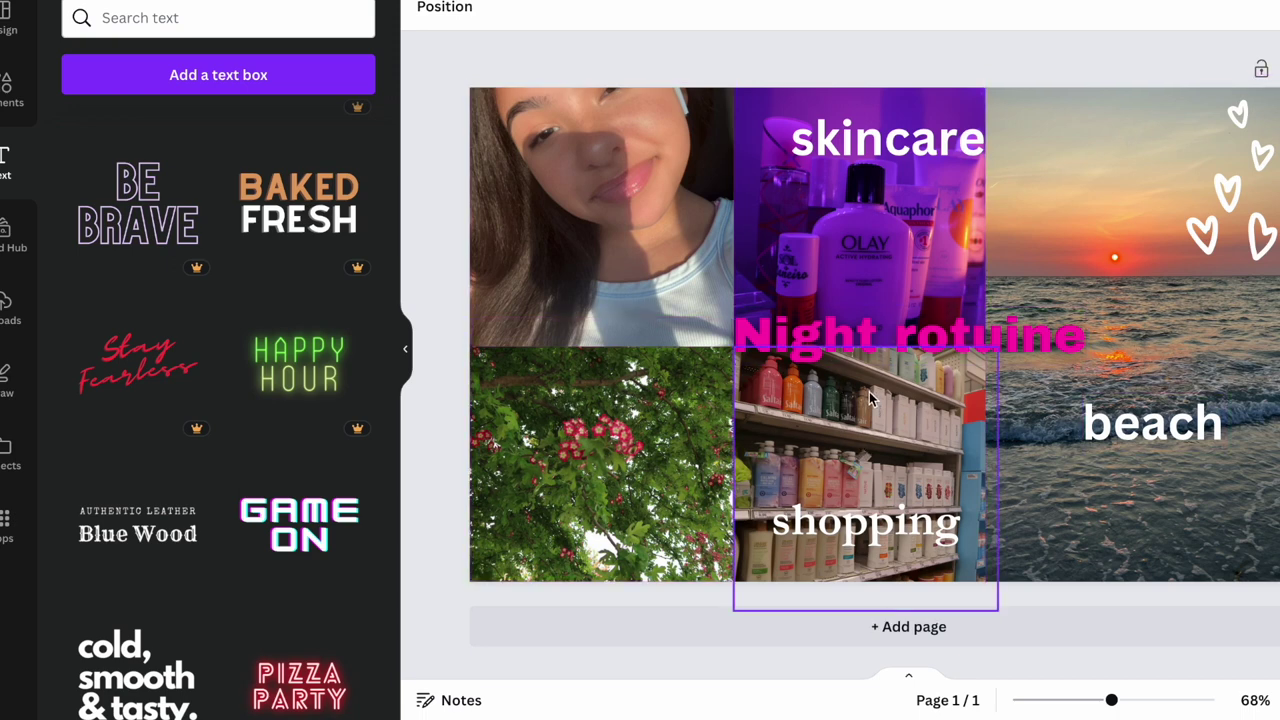
{"action": "left_click", "coordinate": [826, 343]}
{"action": "left_click_drag", "start_coordinate": [826, 343], "coordinate": [768, 343]}
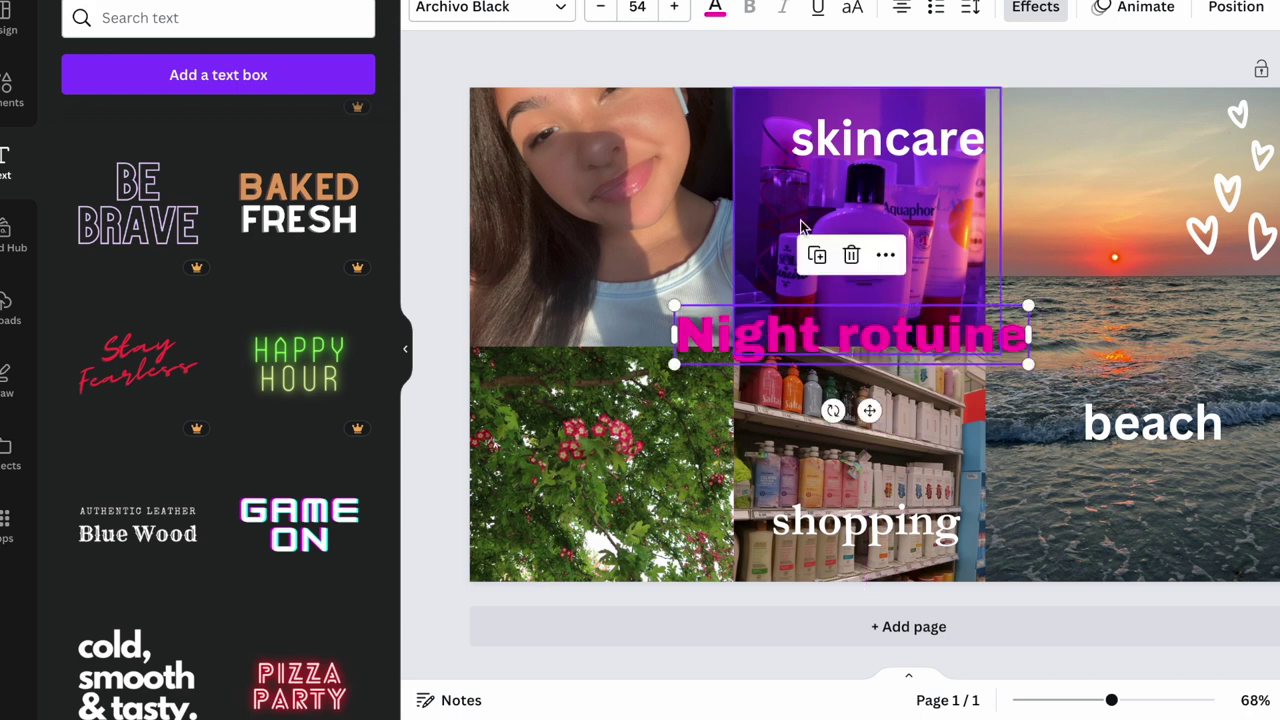
{"action": "left_click", "coordinate": [890, 72]}
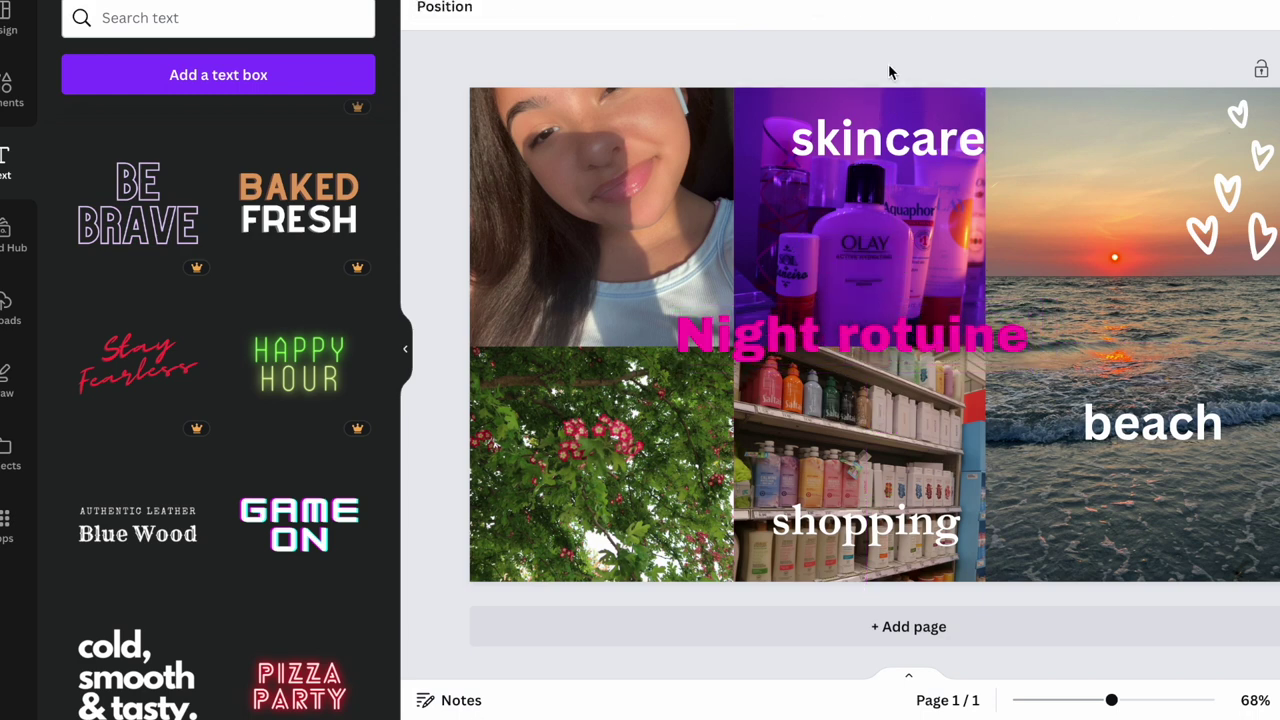